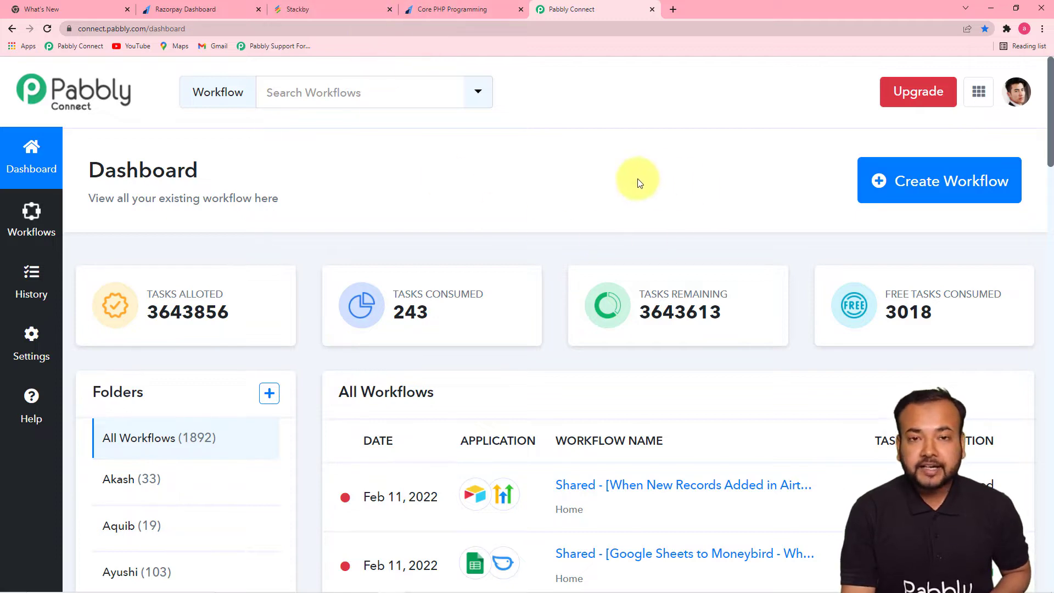
- Create a new workflow named 'Send Payment Details from Razorpay into Stackby Automatically'
left_click(962, 188)
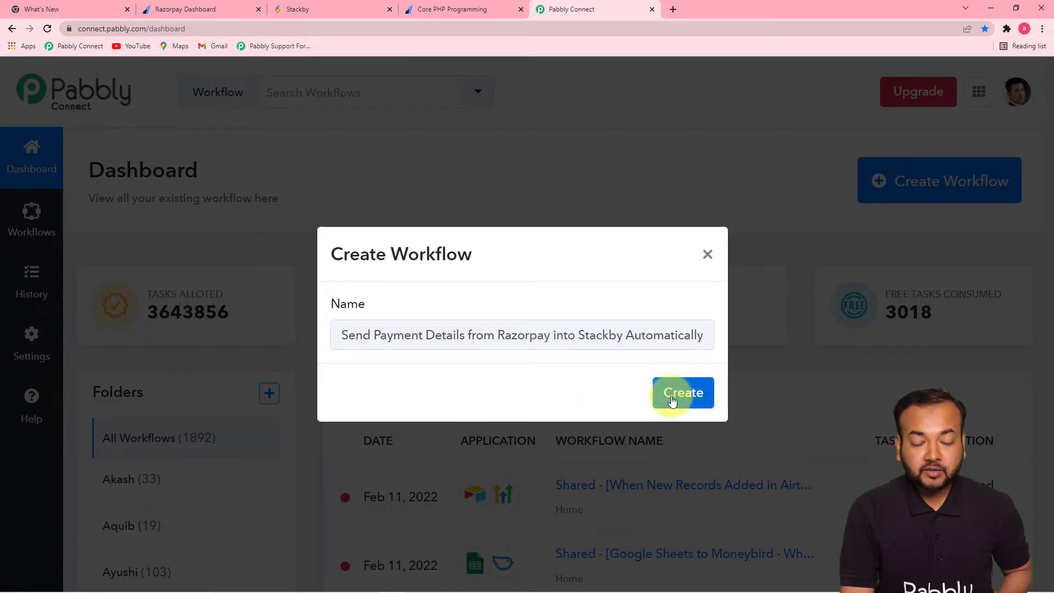
left_click(682, 395)
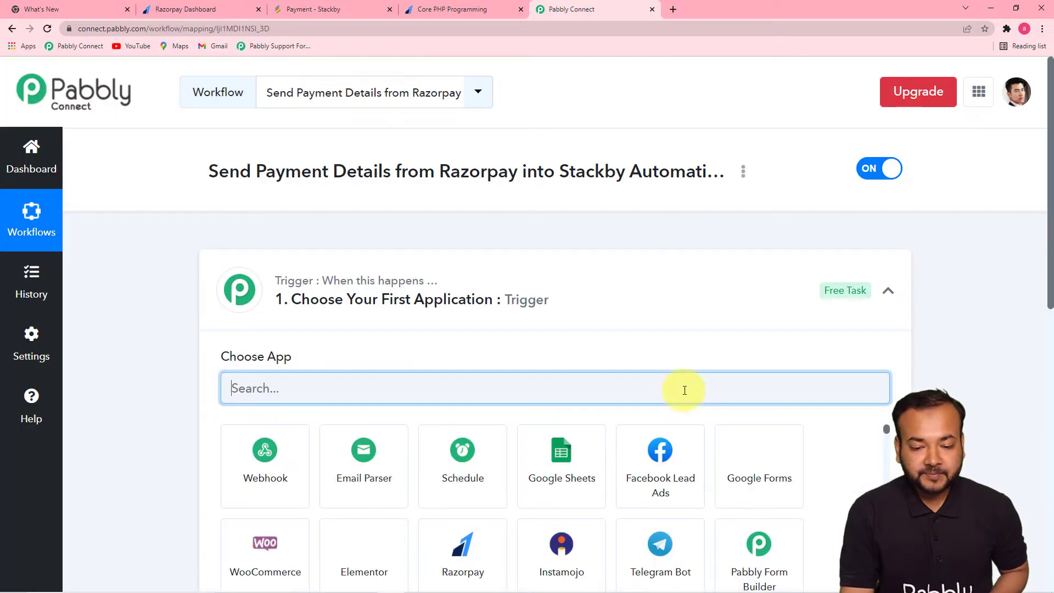
- Set the trigger app to Razorpay, searched as 'razor', with the Payment Captured event
left_click(888, 292)
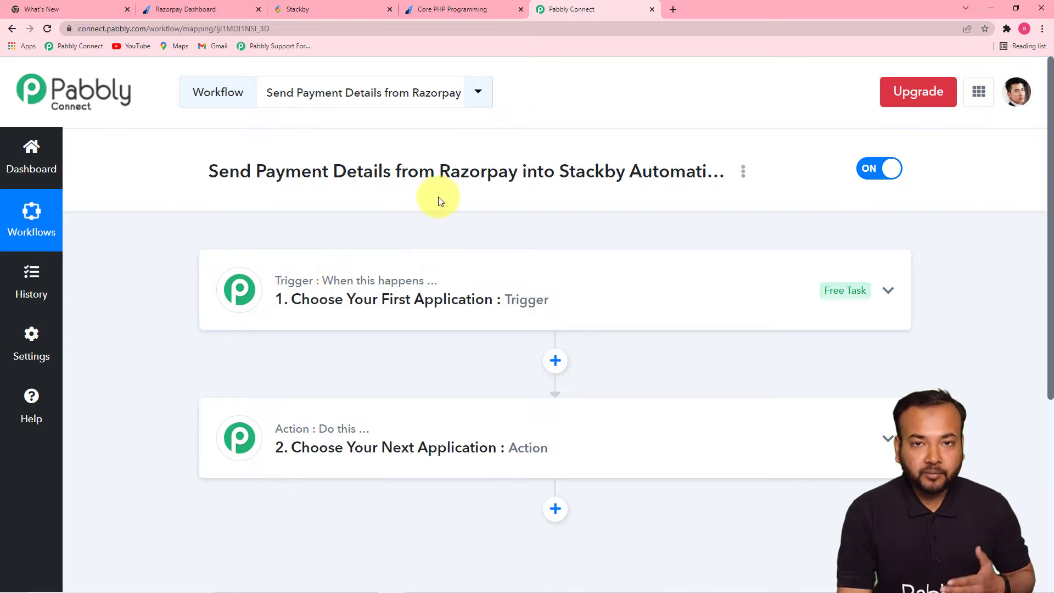
mouse_move(317, 433)
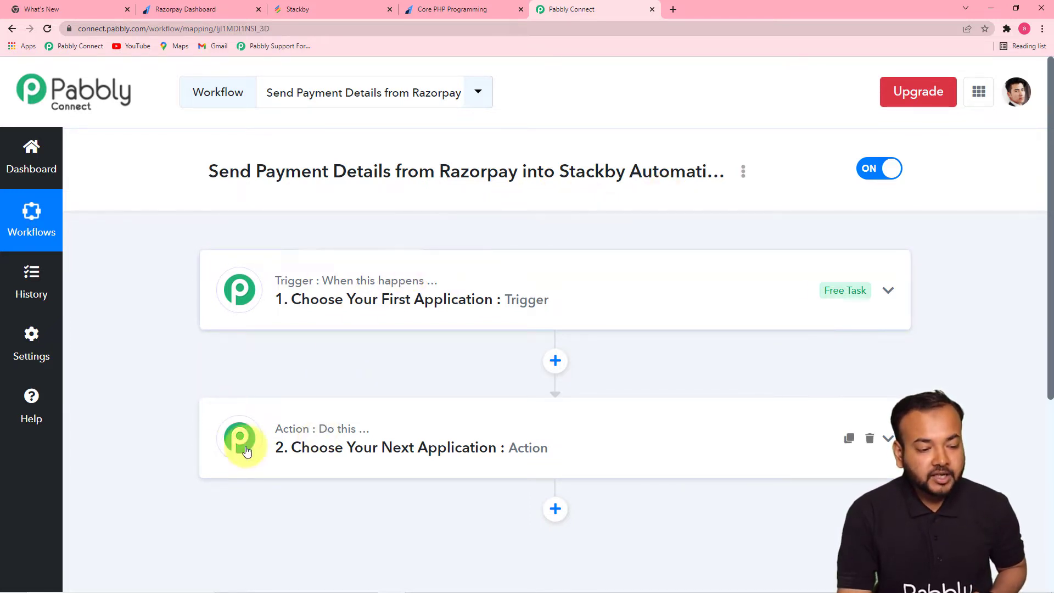
left_click(365, 311)
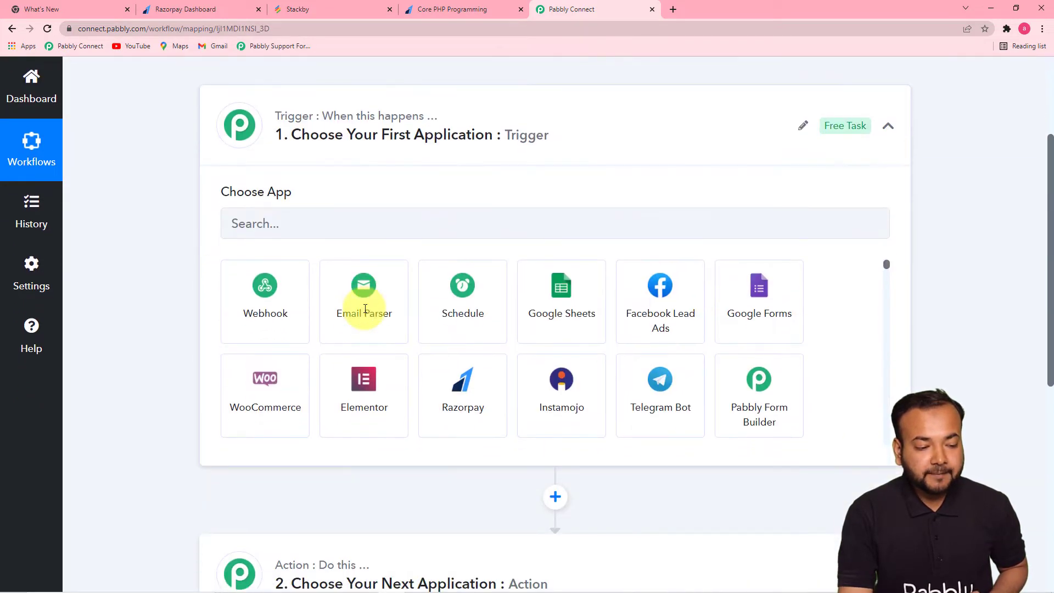
left_click(325, 227)
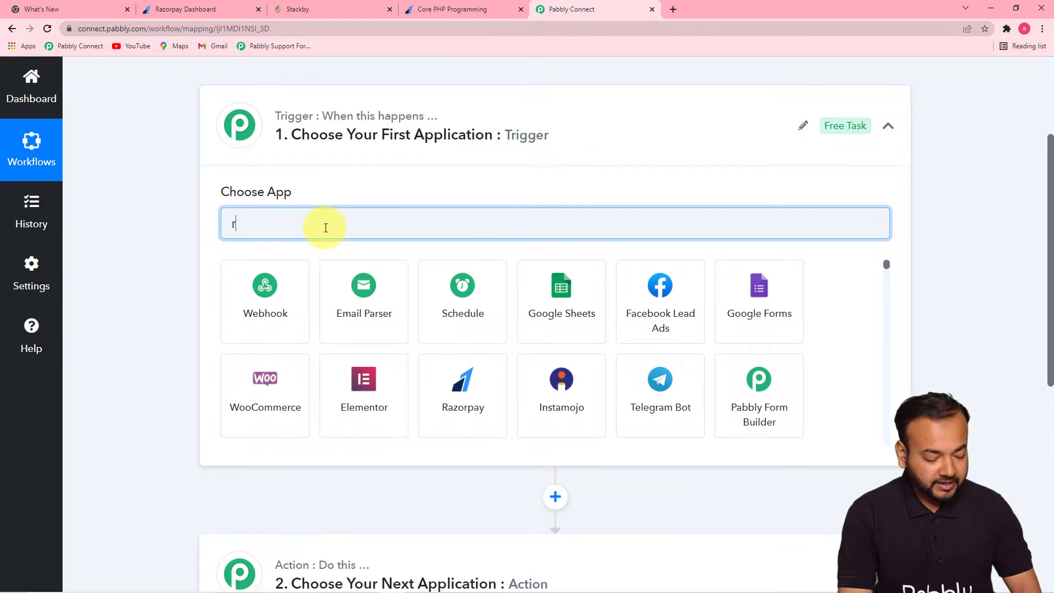
type("razor")
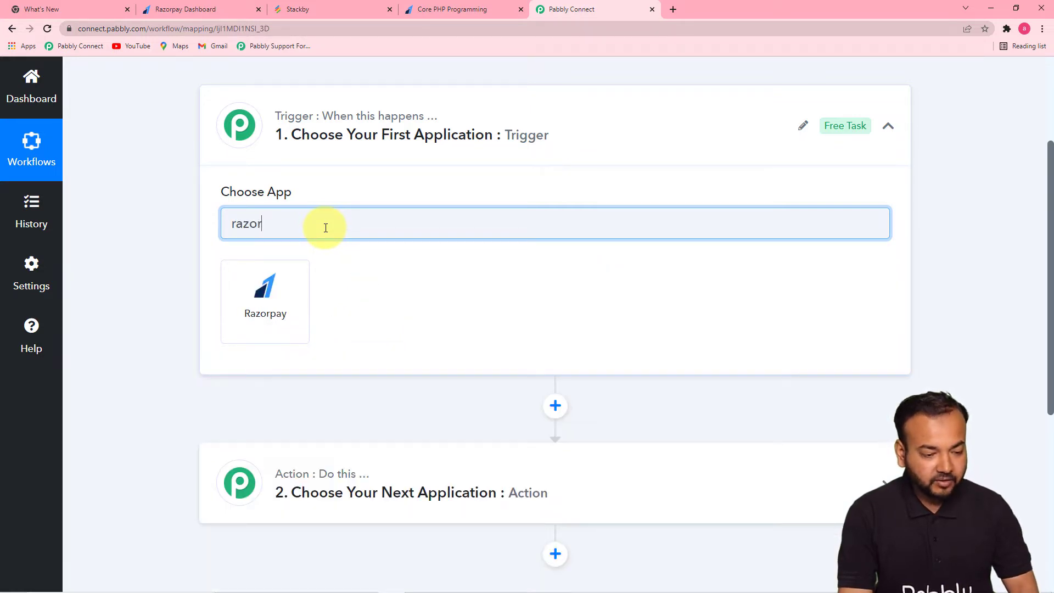
left_click(266, 291)
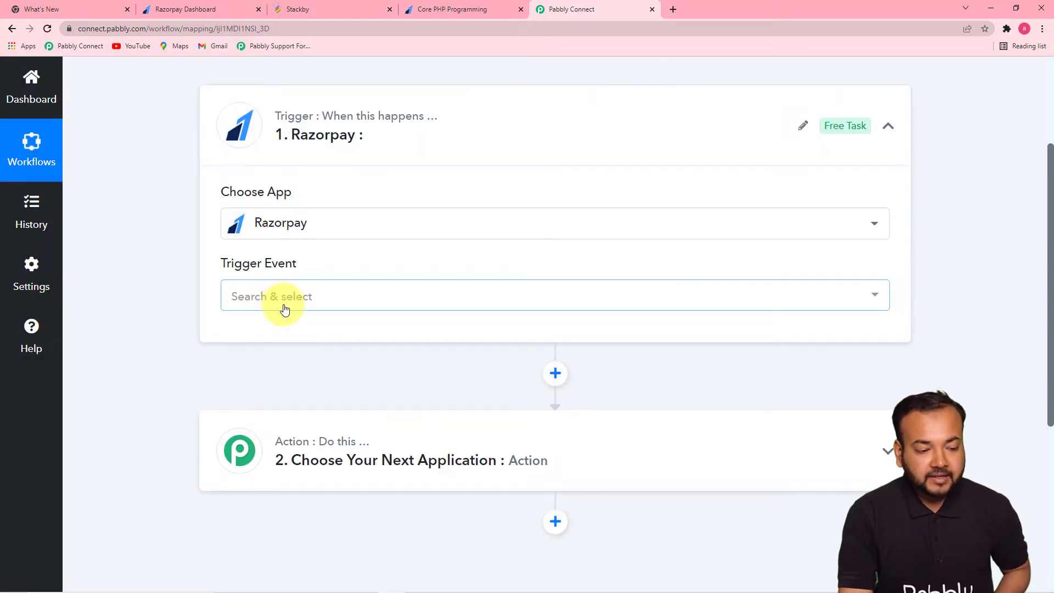
left_click(283, 305)
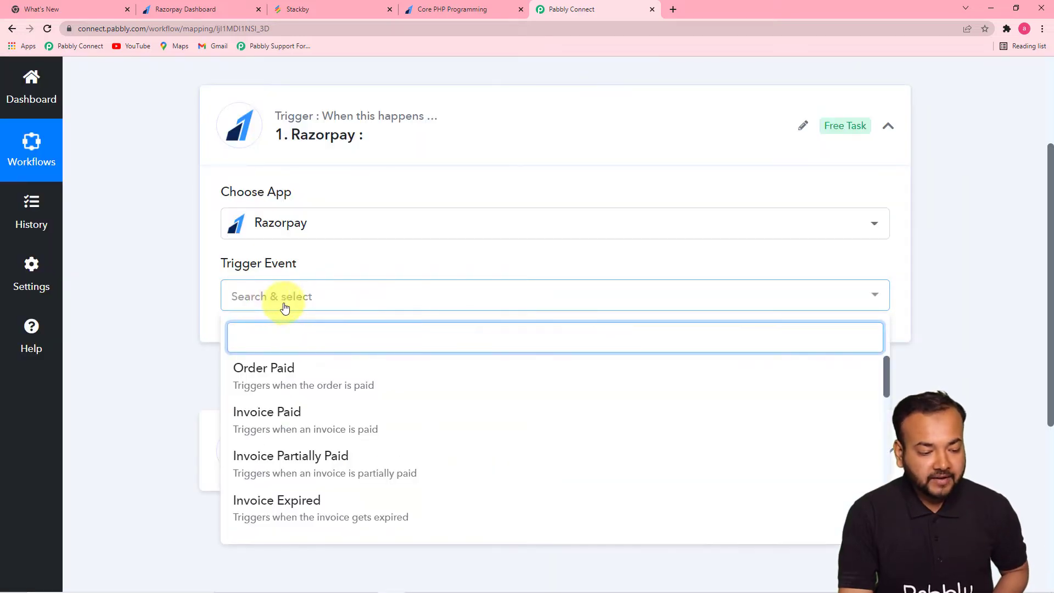
left_click_drag(887, 365, 888, 399)
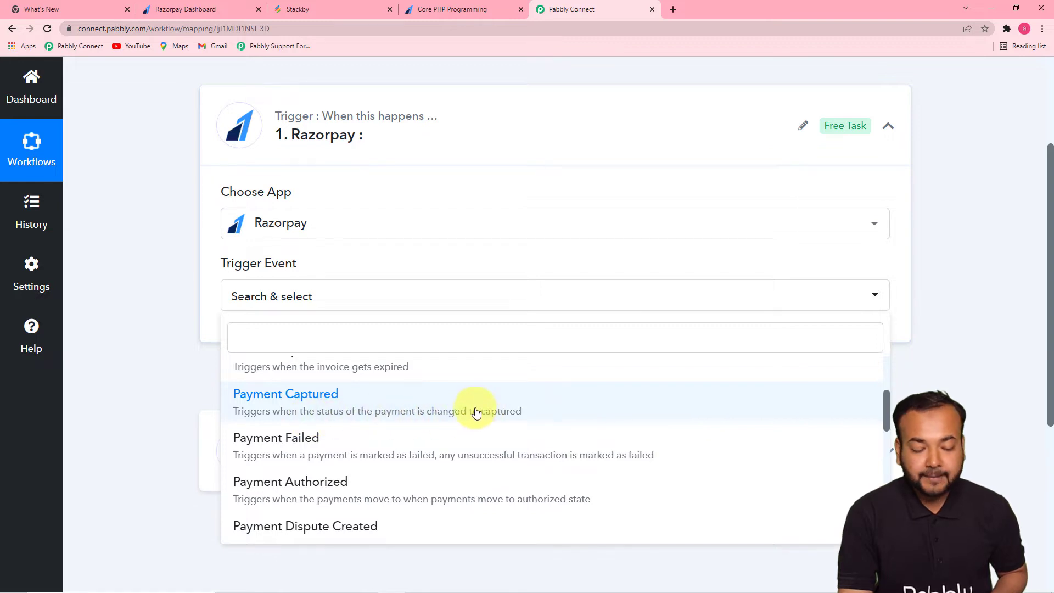
left_click(341, 401)
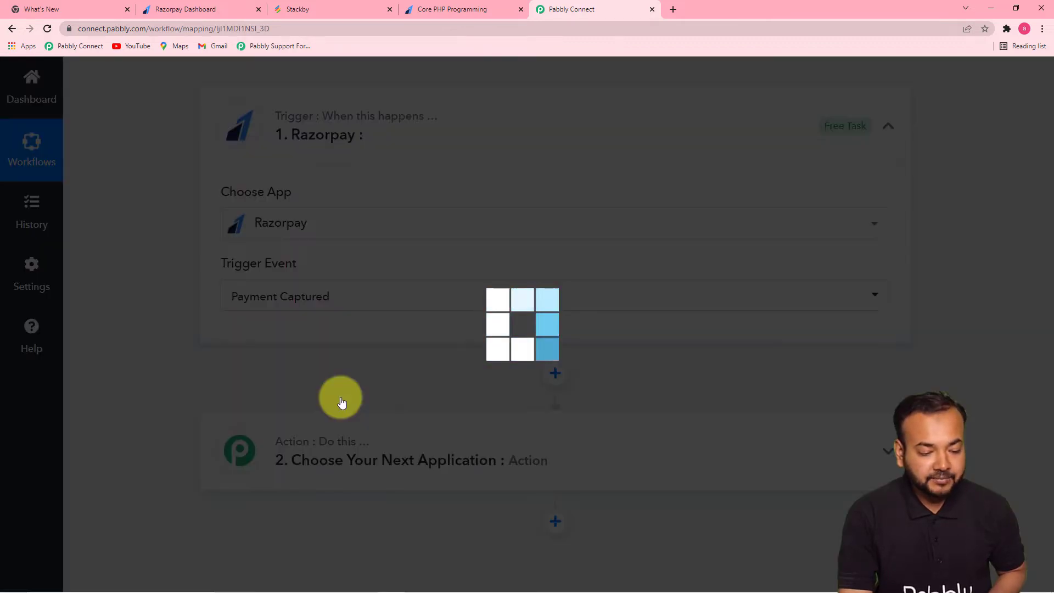
- Scroll to the generated Webhook URL and its Razorpay setup instructions
scroll(338, 404, "down", 1)
scroll(307, 403, "up", 1)
scroll(266, 400, "down", 4)
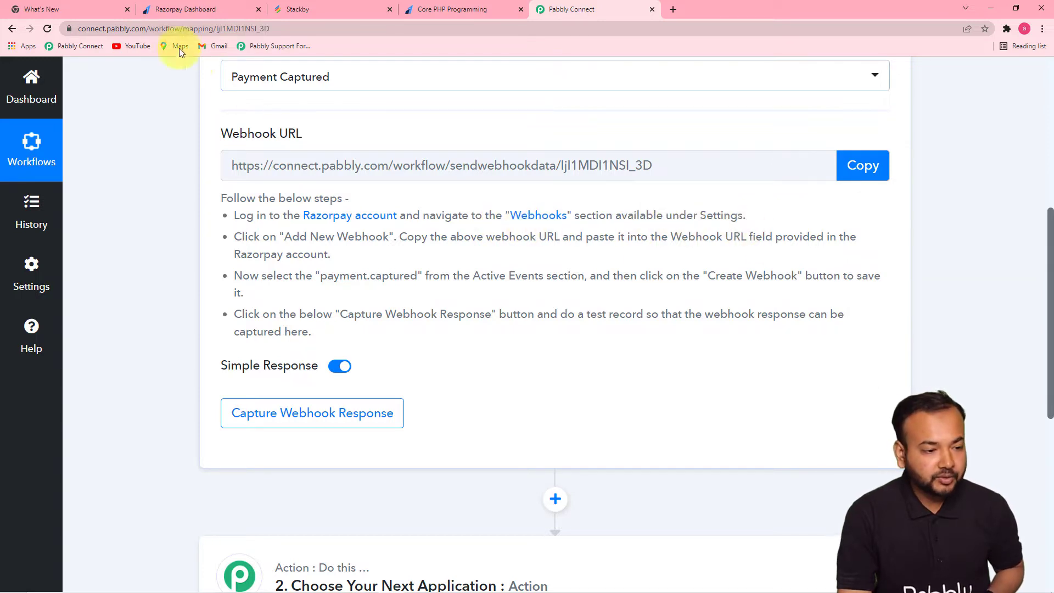
- In the Razorpay Dashboard, go to Settings > Webhooks and start adding a new webhook
left_click(179, 10)
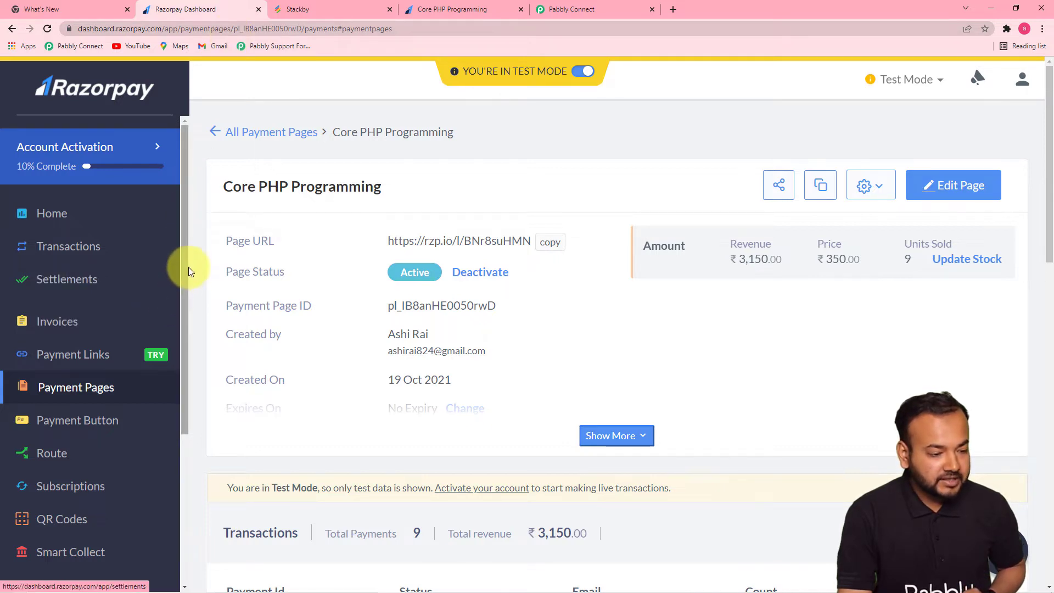
left_click_drag(182, 252, 186, 421)
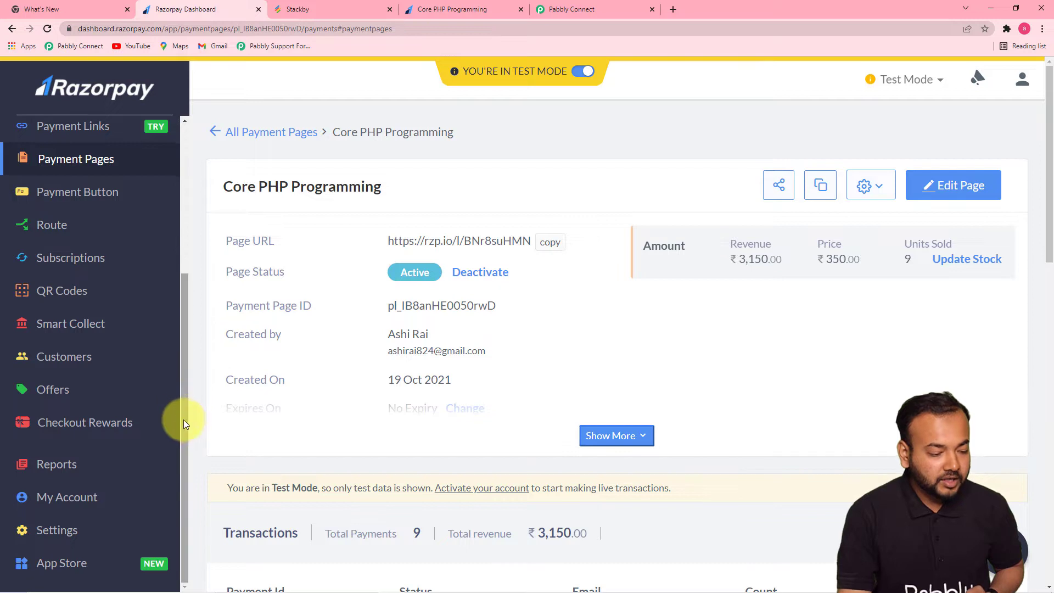
left_click(54, 533)
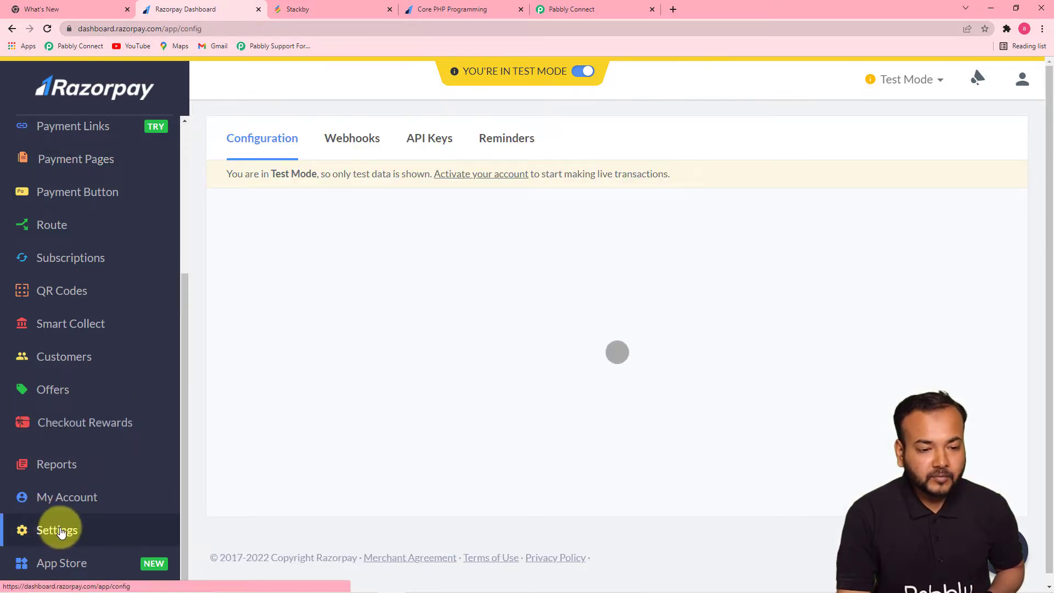
left_click(357, 141)
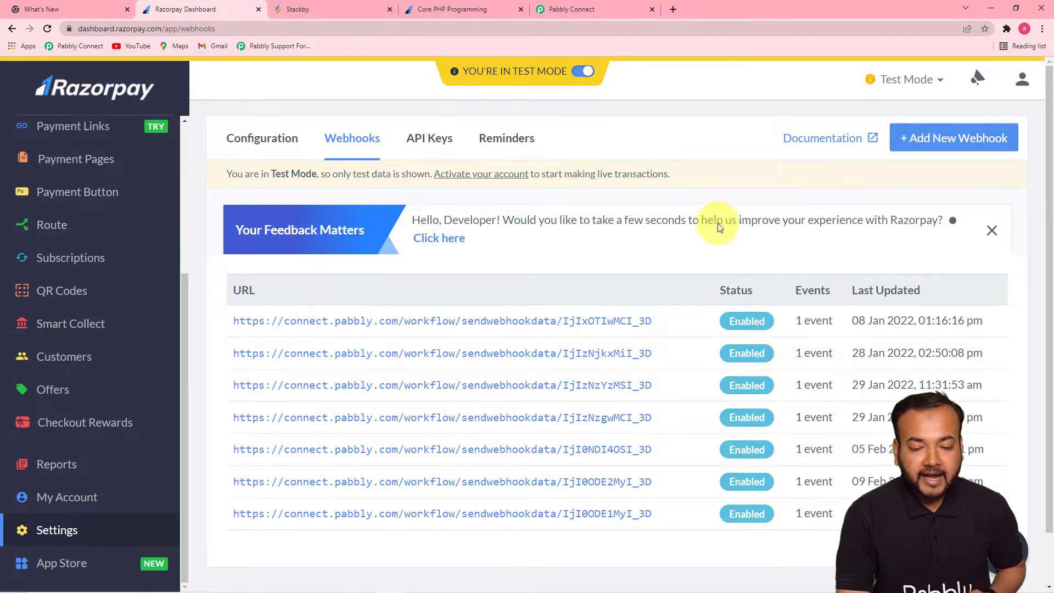
left_click(942, 137)
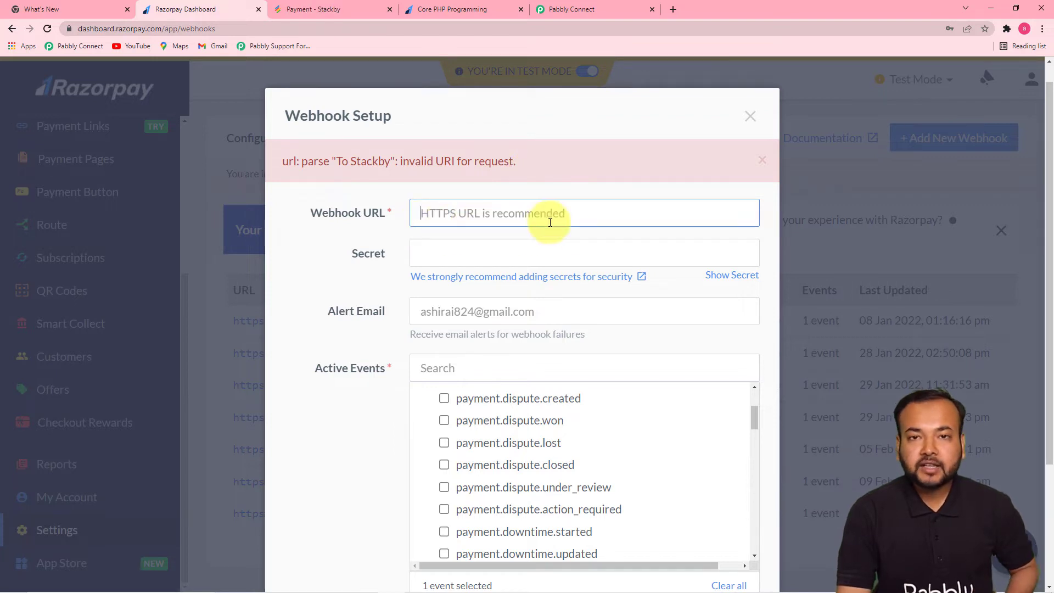
- Copy Pabbly's Webhook URL, start capturing the webhook response, and return to Razorpay
left_click(571, 8)
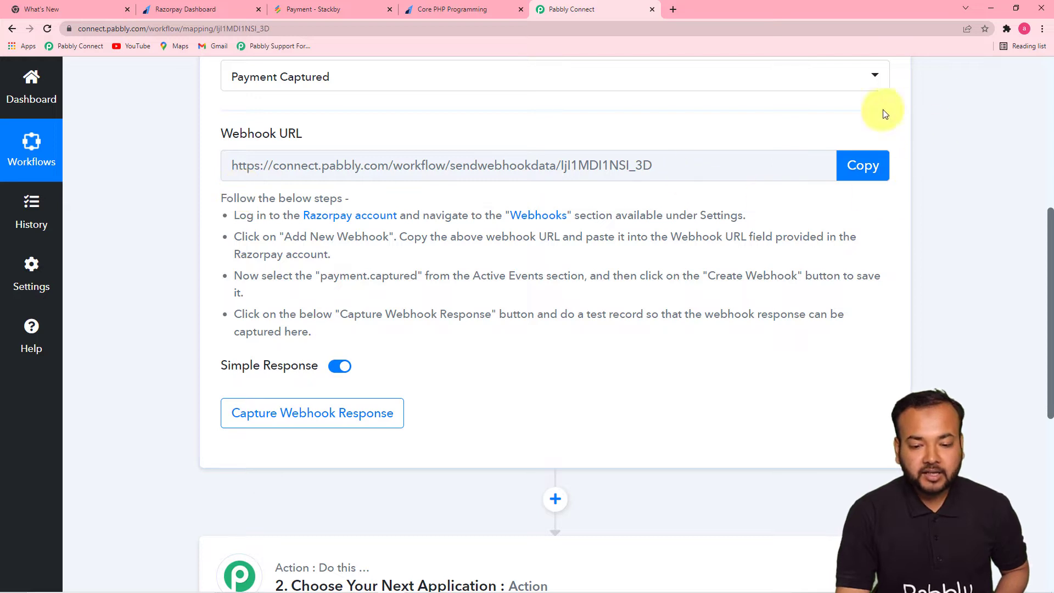
left_click(857, 165)
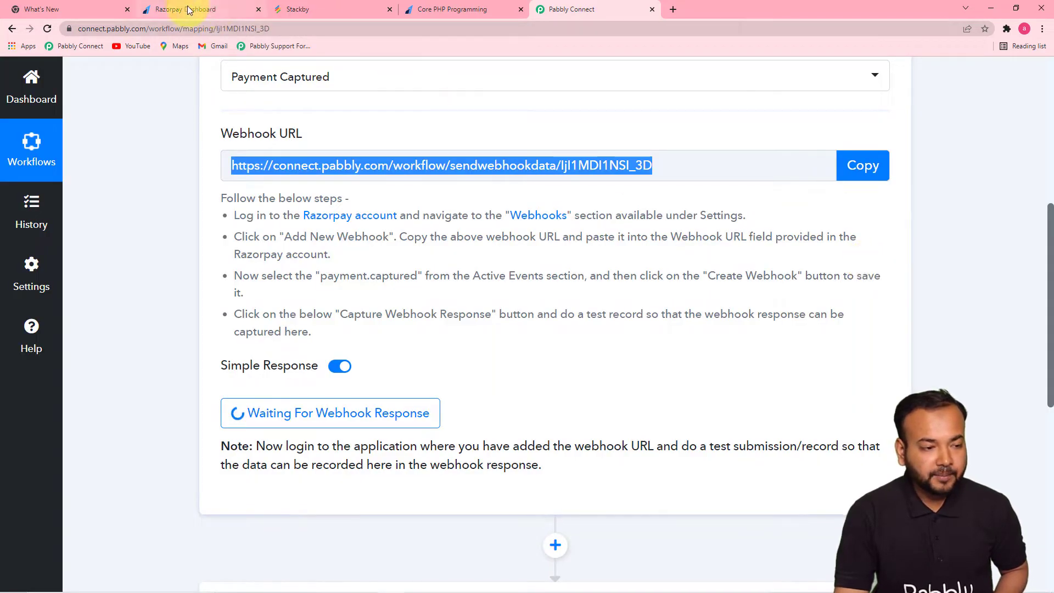
left_click(210, 10)
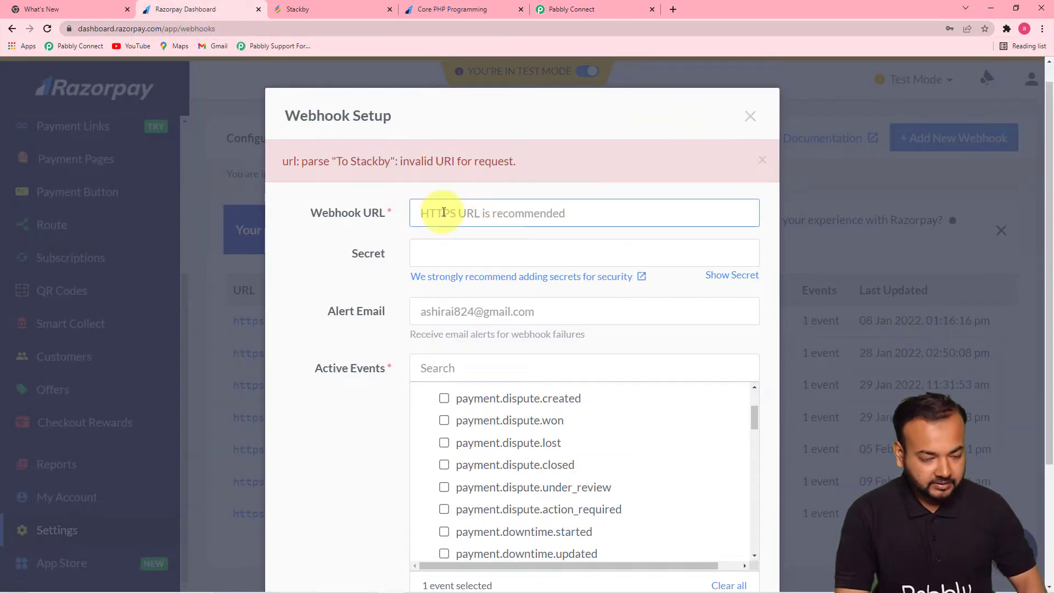
- Create the Razorpay webhook using the pasted Pabbly URL with payment.captured ticked
key("ctrl+v")
left_click(348, 265)
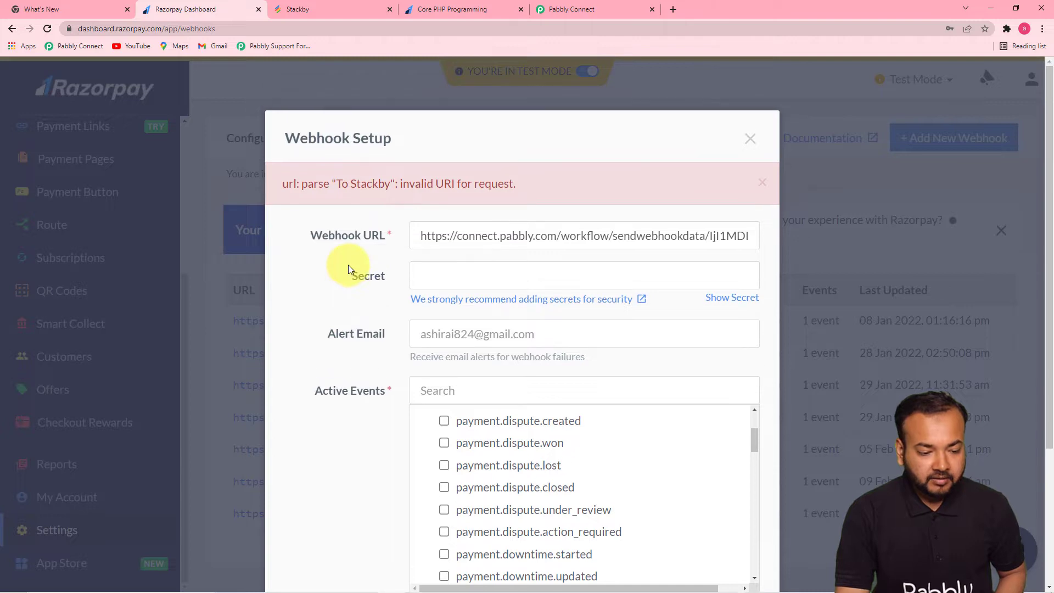
scroll(321, 283, "down", 2)
scroll(317, 297, "up", 2)
scroll(356, 407, "down", 2)
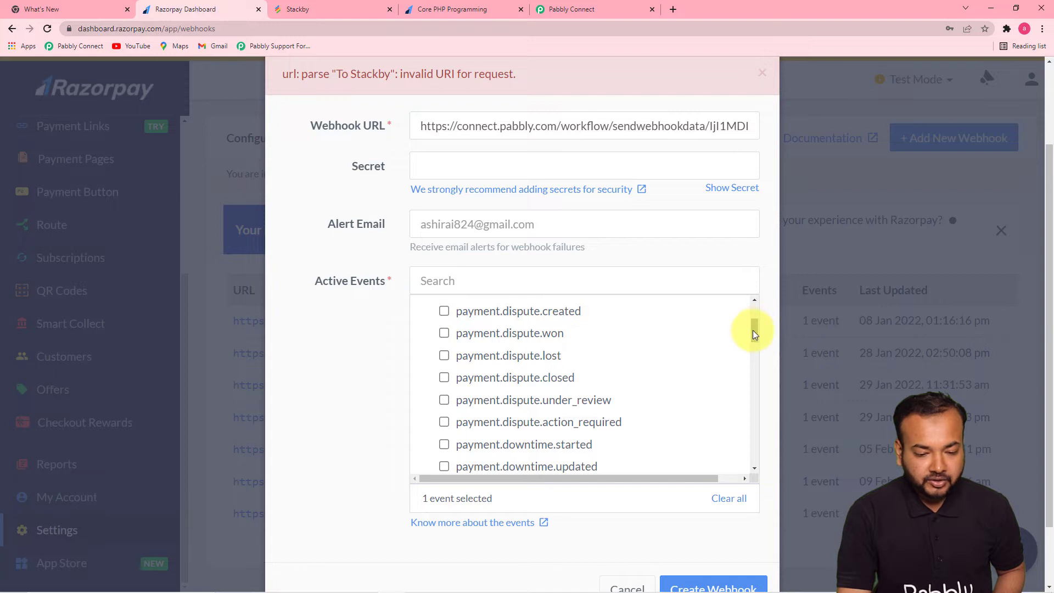
left_click_drag(753, 330, 753, 321)
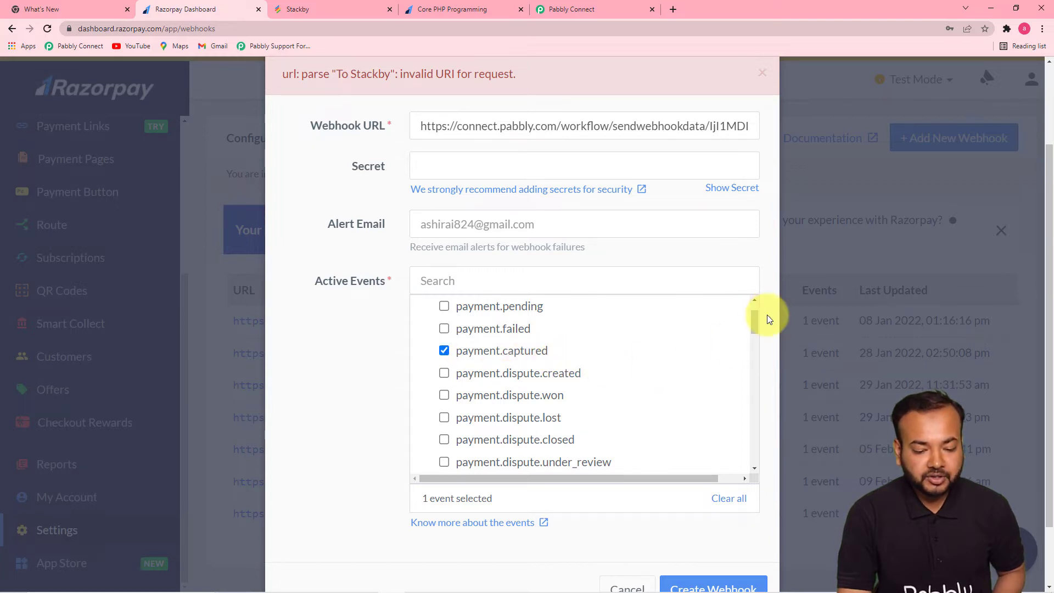
scroll(756, 430, "down", 2)
scroll(723, 541, "down", 2)
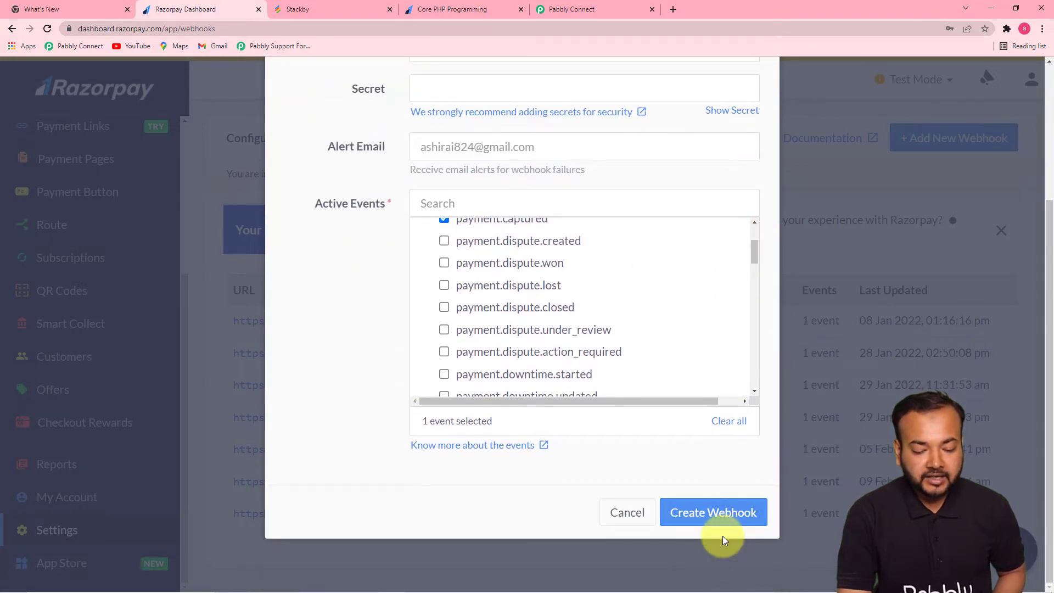
left_click(713, 513)
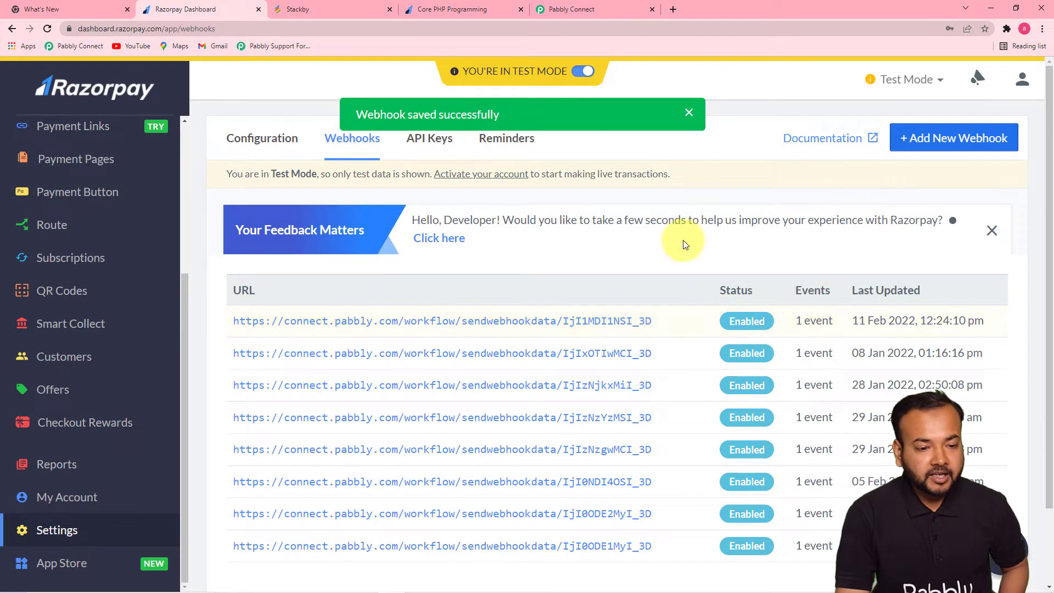
left_click(585, 8)
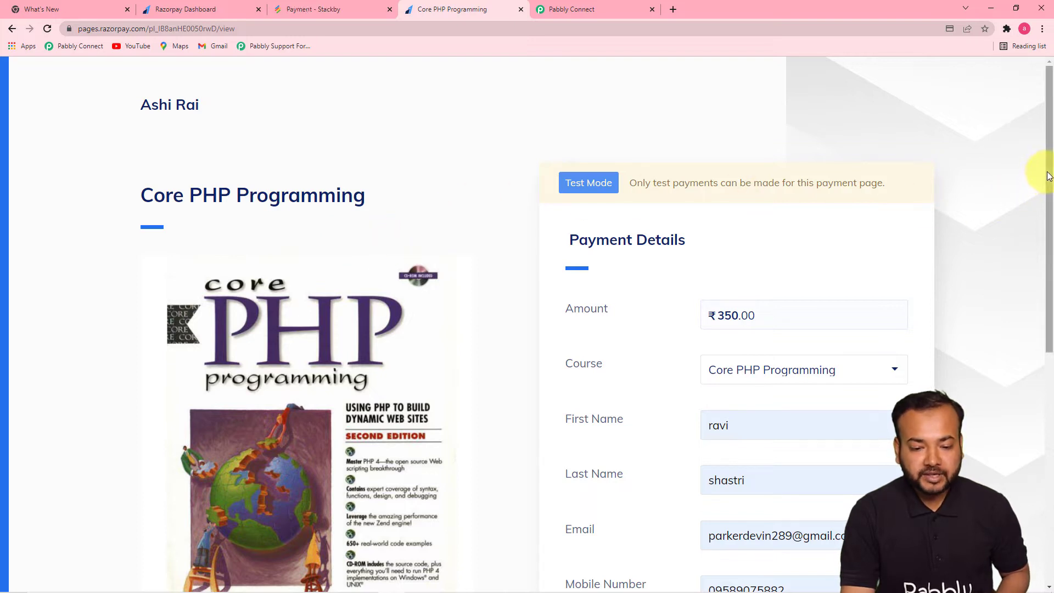
- Submit the Core PHP Programming payment form and choose to pay by card
left_click_drag(1048, 176, 1051, 255)
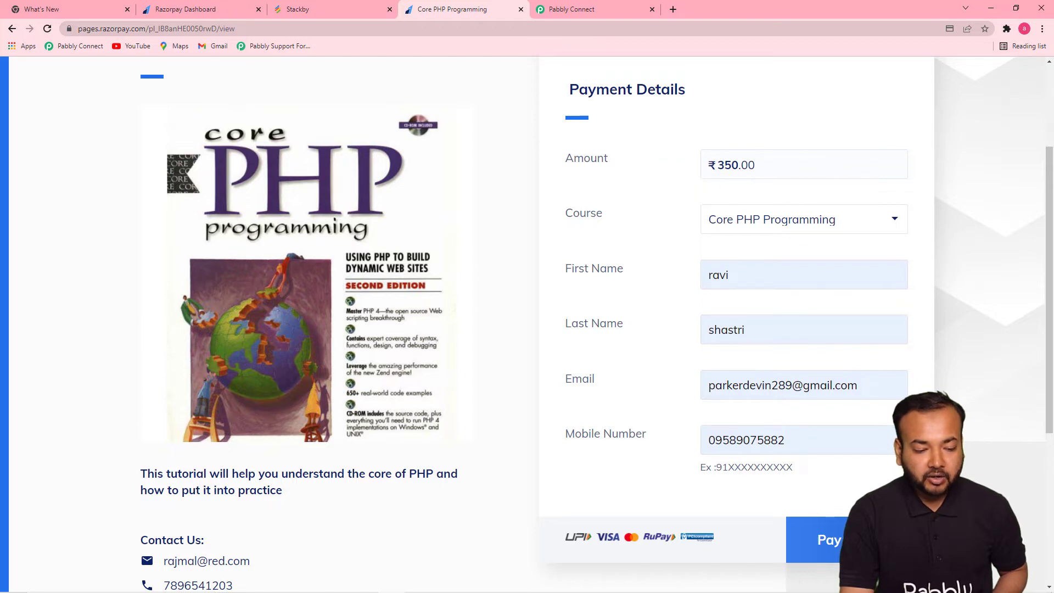
left_click(865, 540)
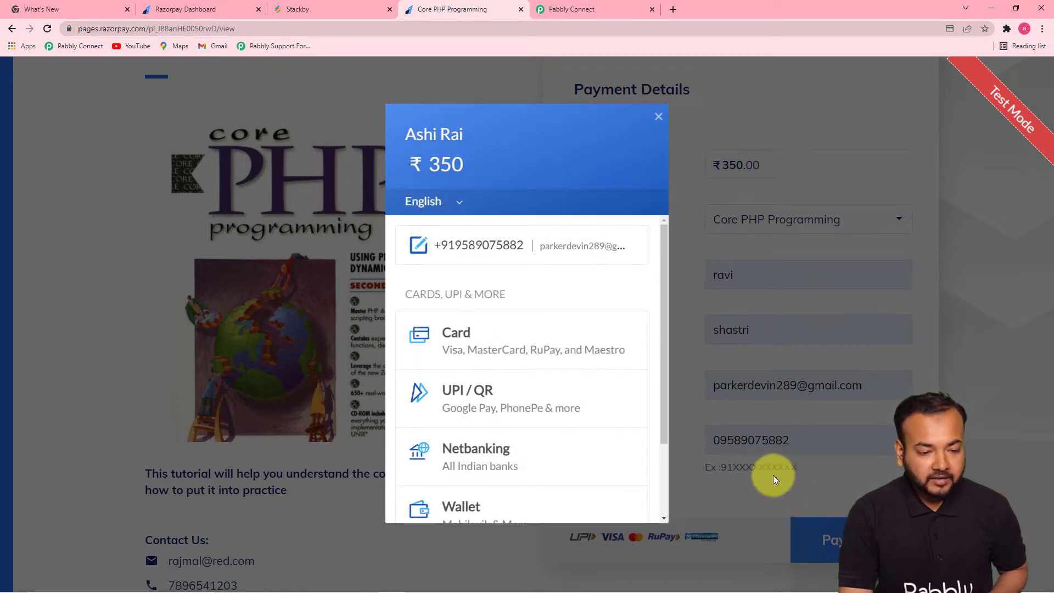
left_click(489, 345)
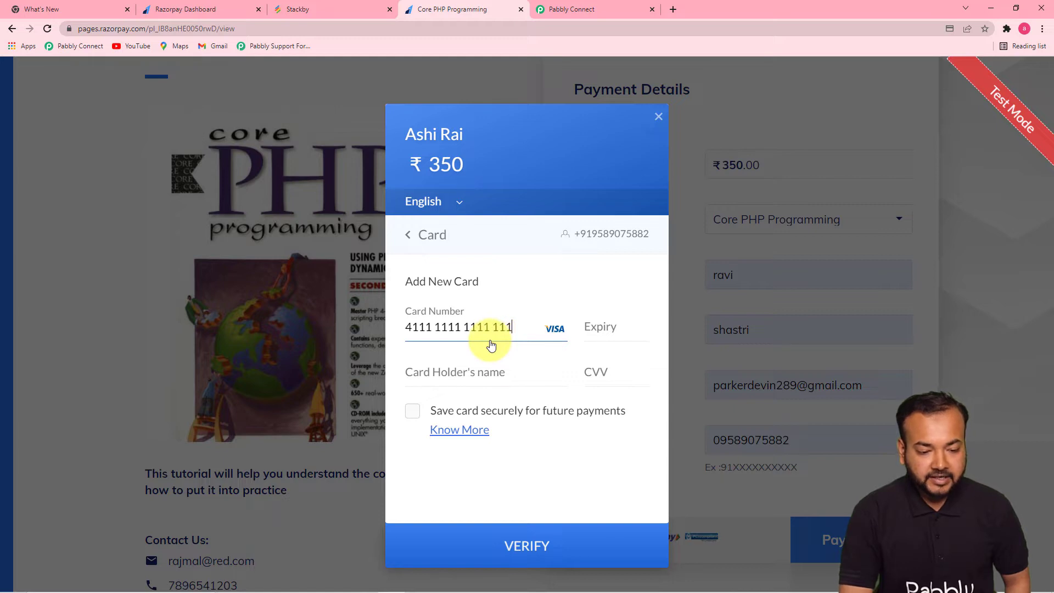
- Enter the card expiry 0125 and CVV, verify, and mark the demo bank payment Success
left_click(604, 328)
type("0125")
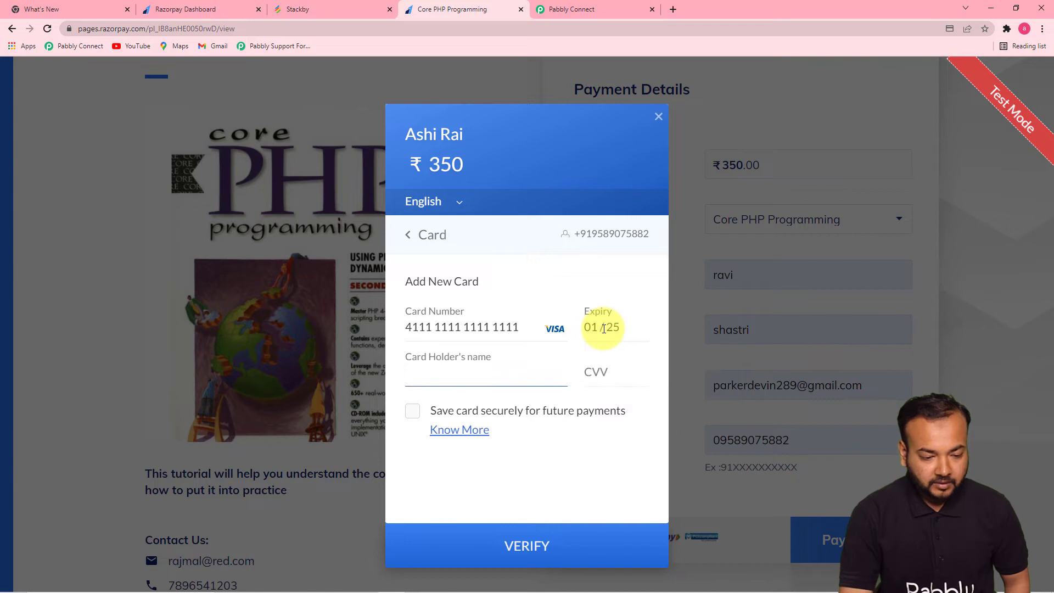
type("ravi")
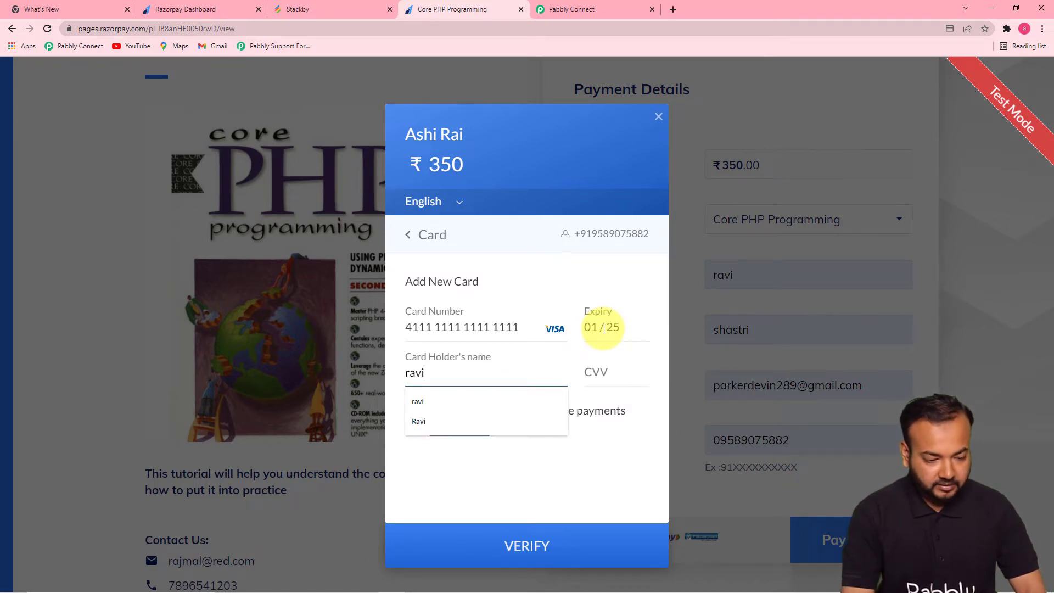
left_click(621, 377)
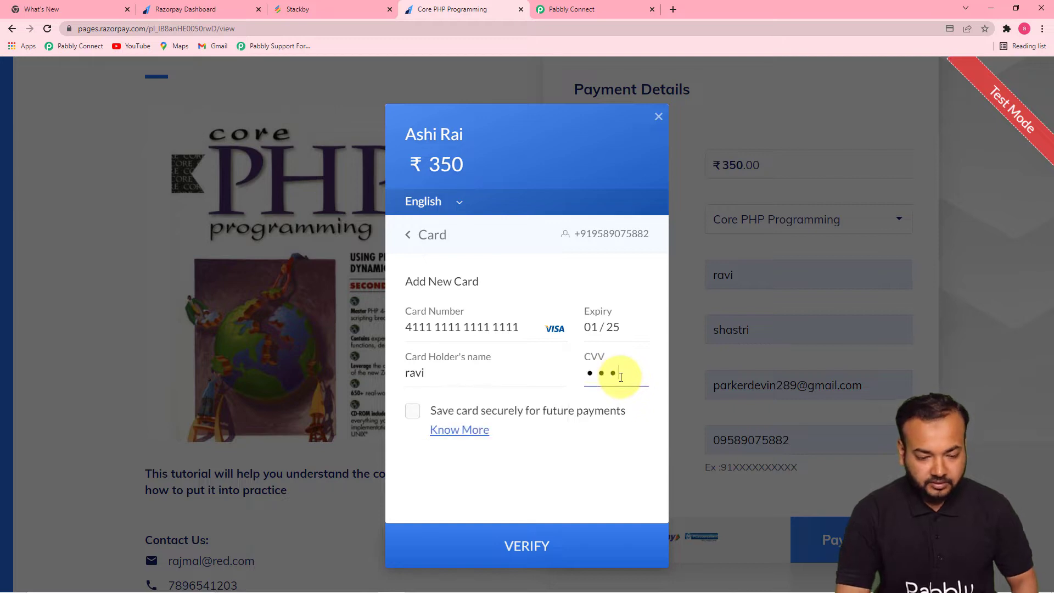
left_click(512, 545)
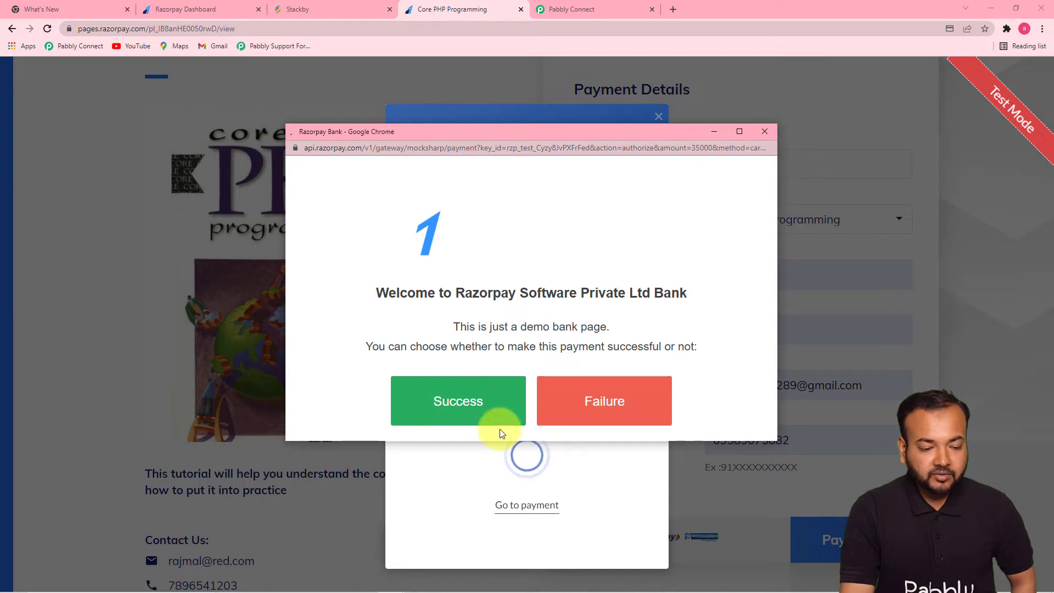
left_click(471, 400)
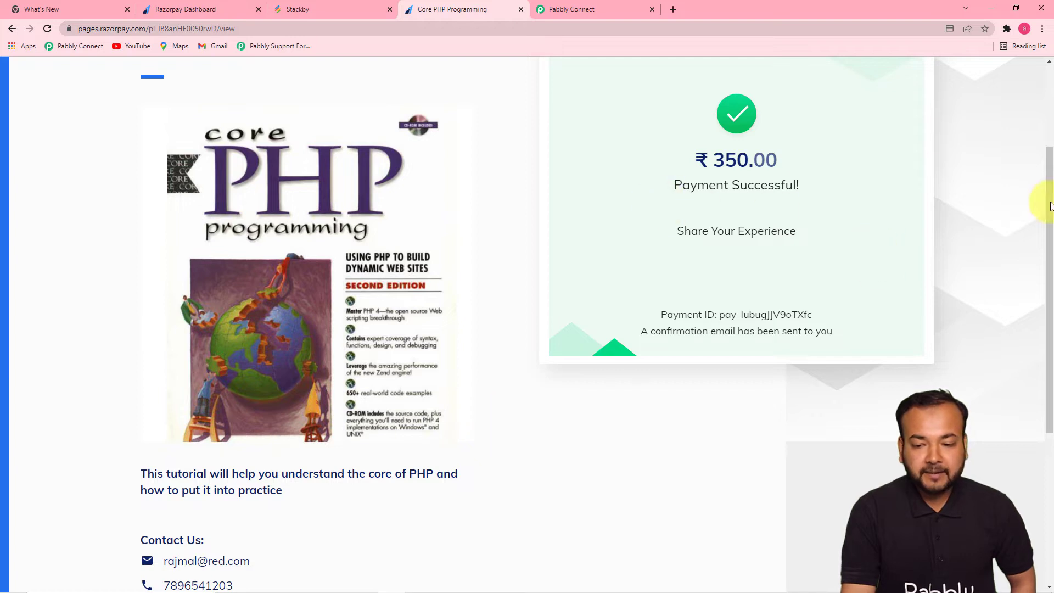
left_click_drag(1045, 170, 1044, 142)
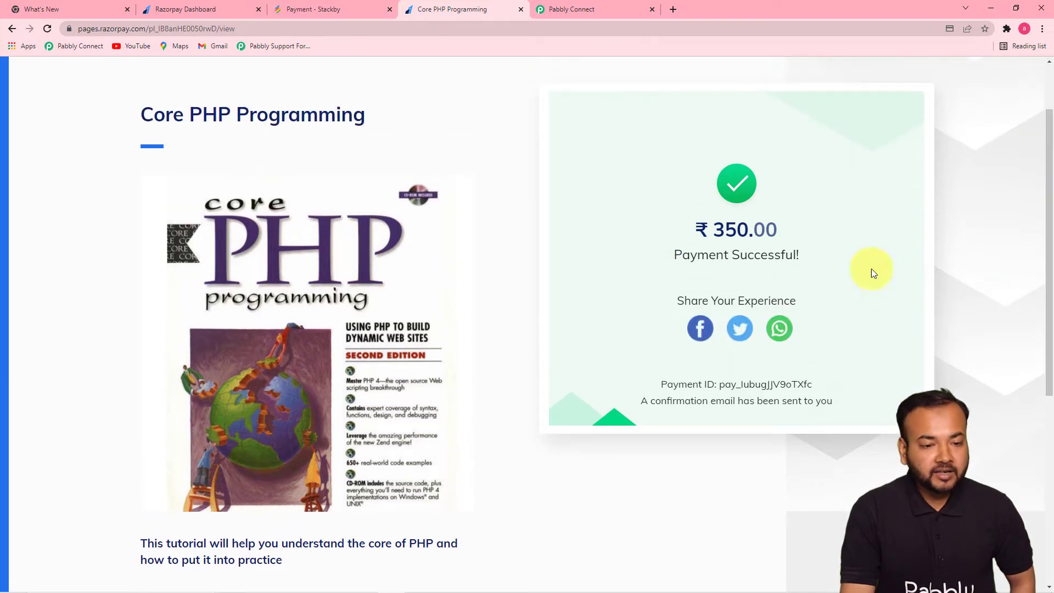
- Scroll through Pabbly's received webhook fields, from Entity down to the Created At timestamps
left_click(566, 19)
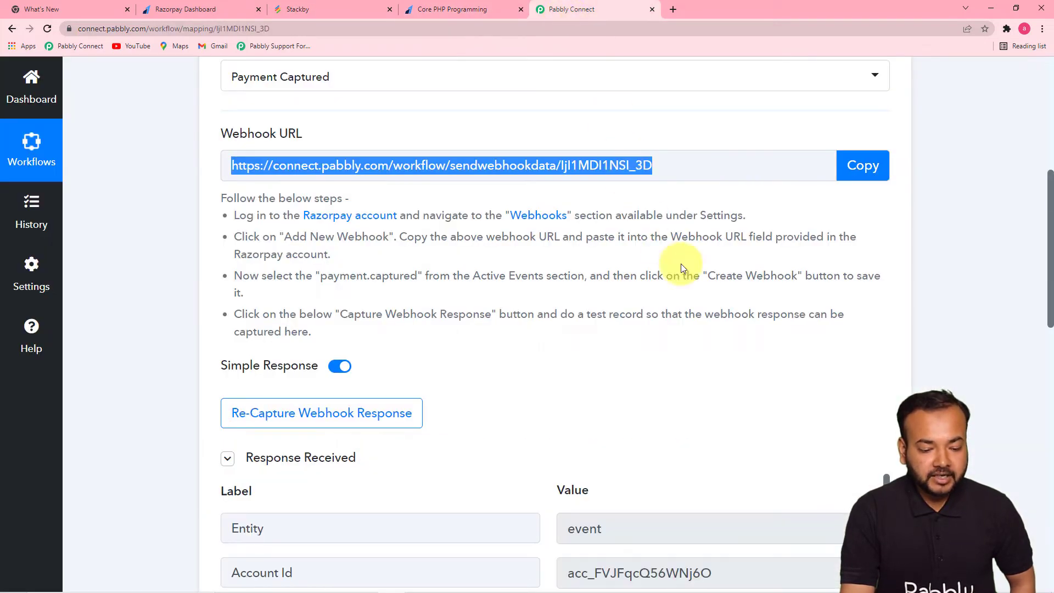
left_click_drag(1048, 227, 1040, 341)
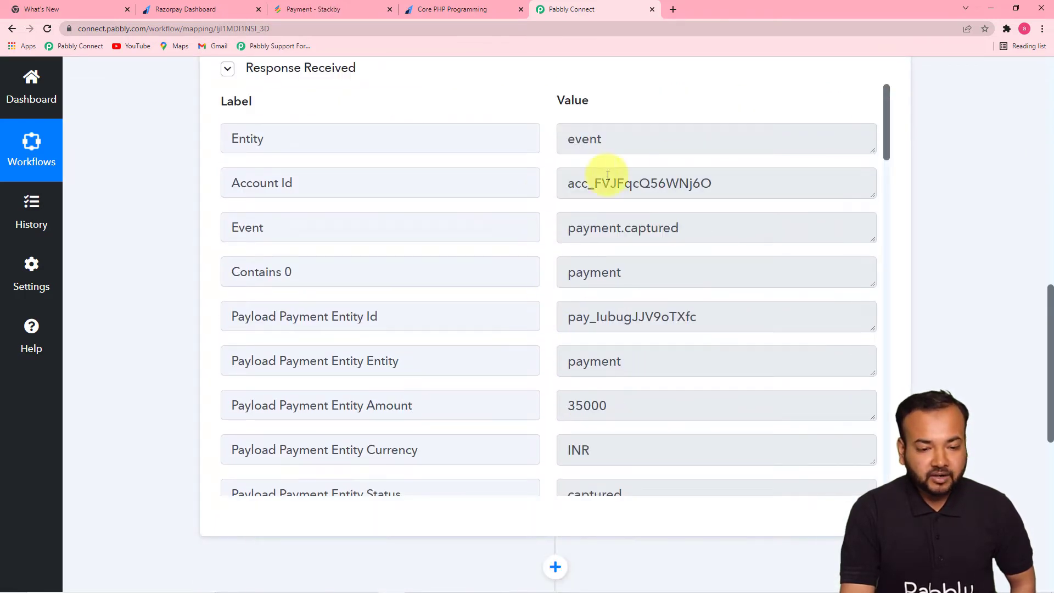
left_click_drag(885, 126, 881, 165)
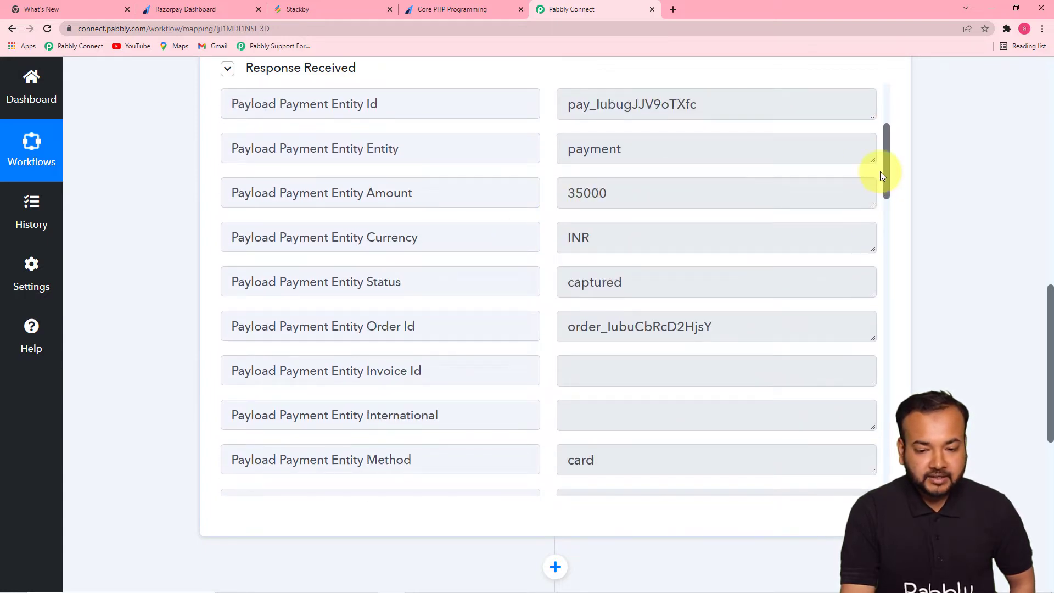
left_click_drag(888, 166, 880, 273)
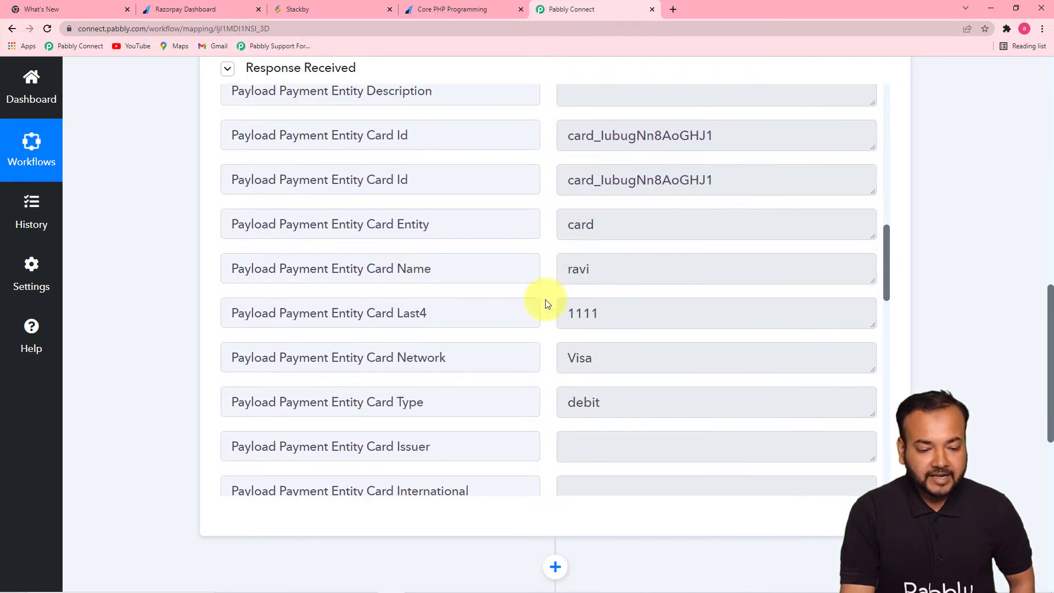
left_click_drag(888, 271, 878, 388)
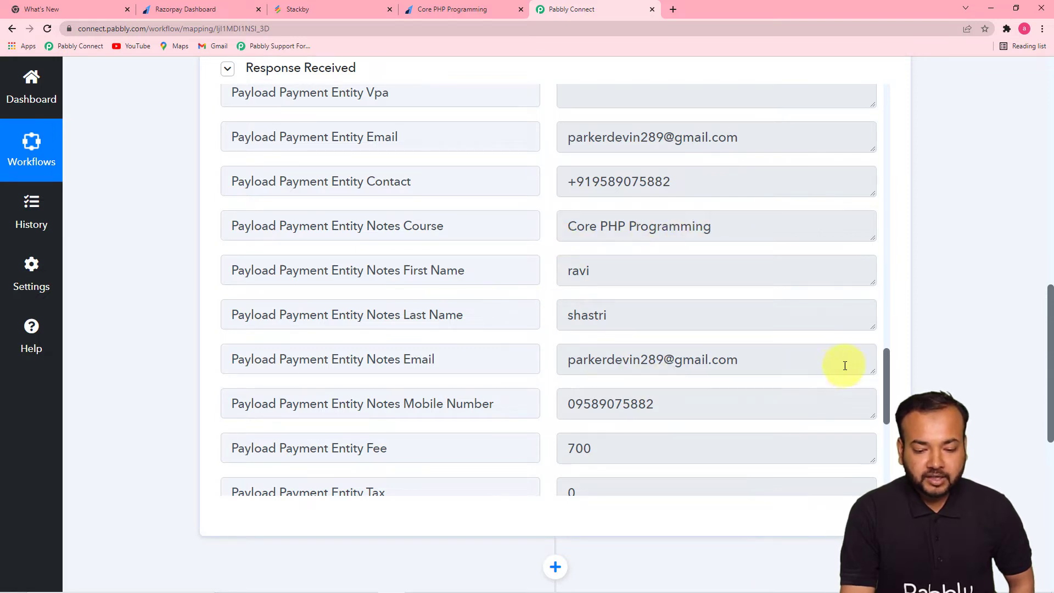
left_click_drag(890, 355, 889, 437)
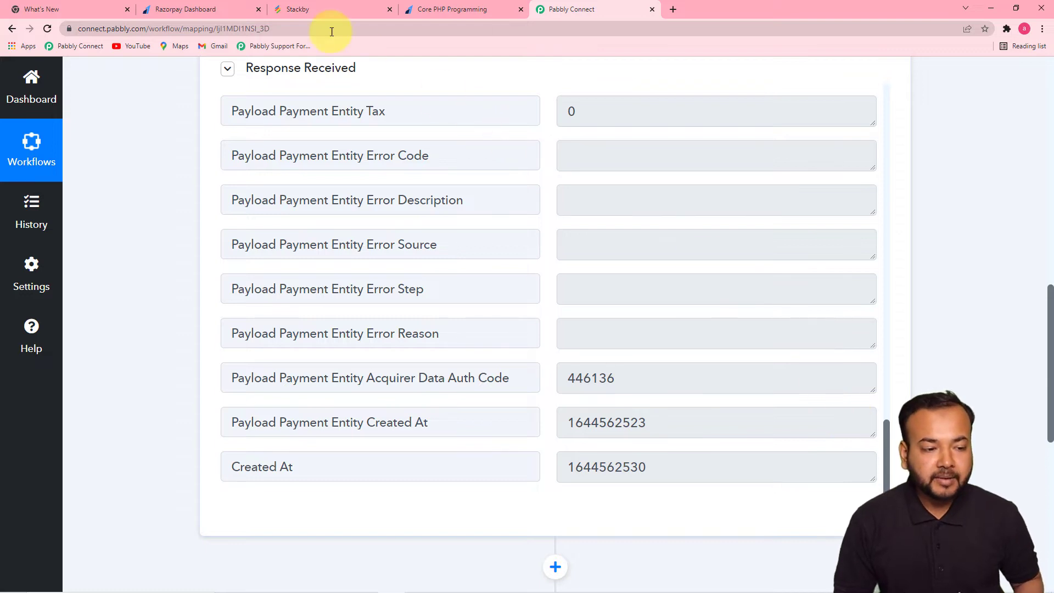
left_click(327, 12)
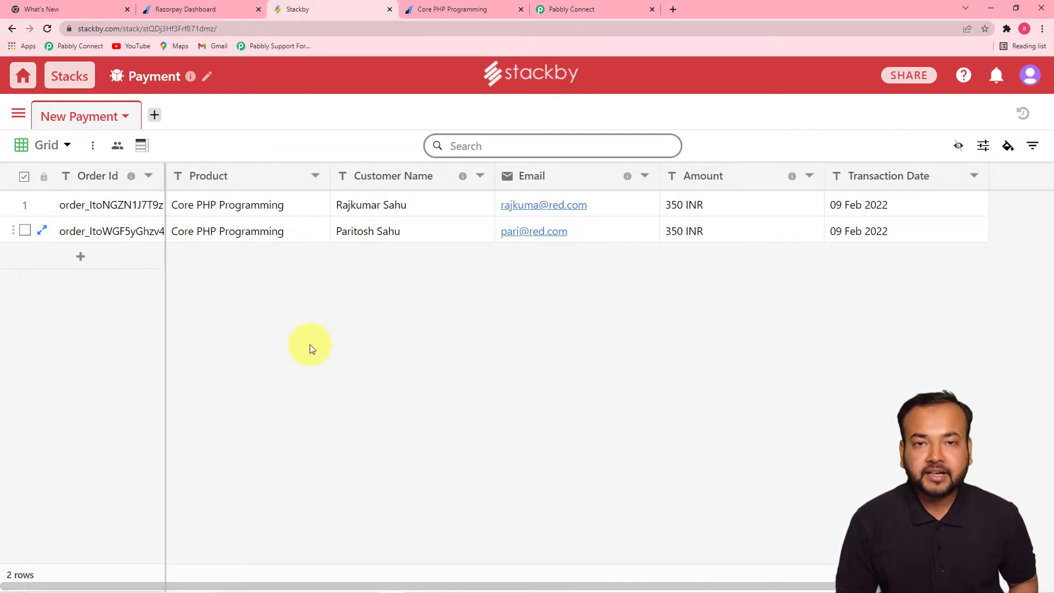
left_click(562, 13)
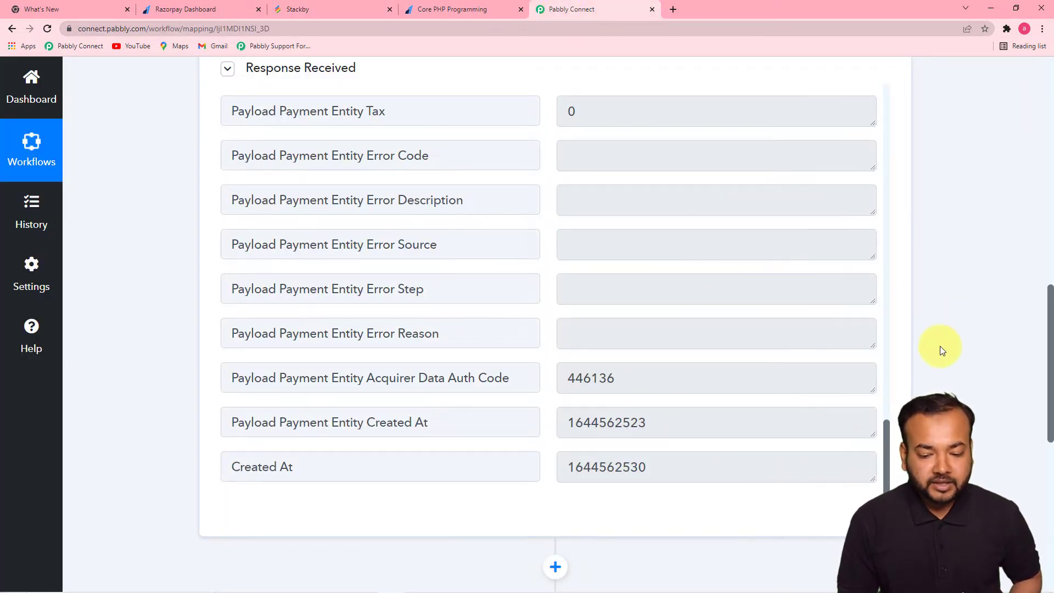
- Scroll up to the 35000 Amount field, then return to the ₹350.00 payment success page
left_click_drag(886, 429, 878, 140)
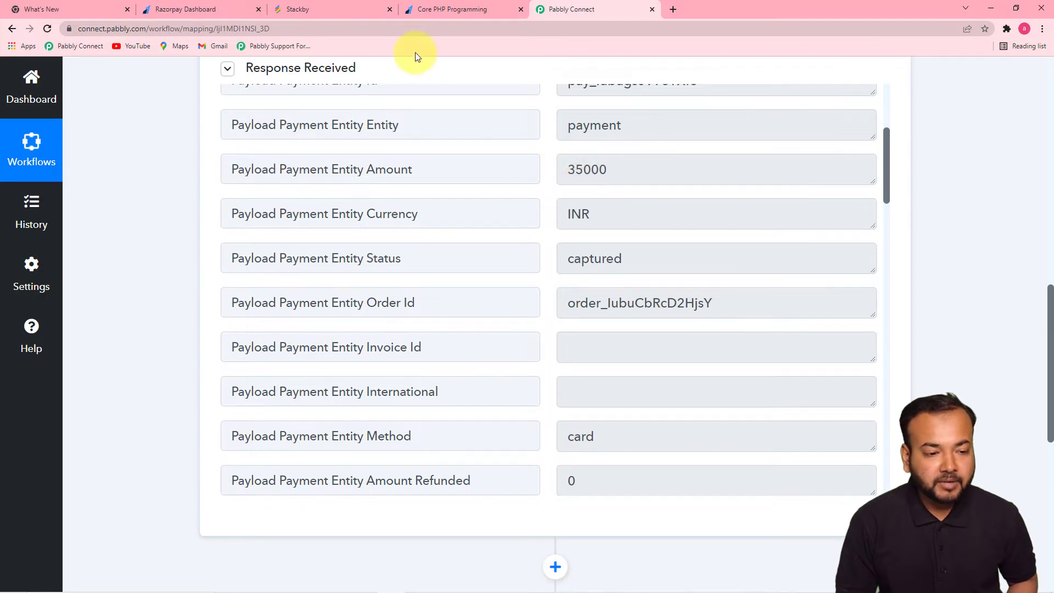
left_click(436, 11)
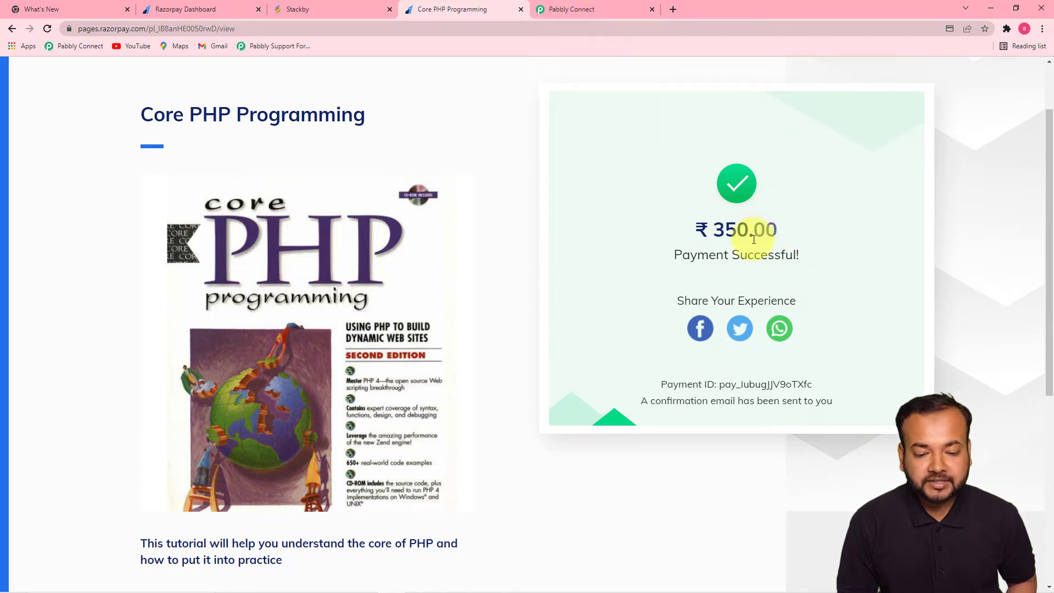
- Return to Pabbly Connect and scroll down to the '2. Choose Your Next Application' step
left_click(575, 10)
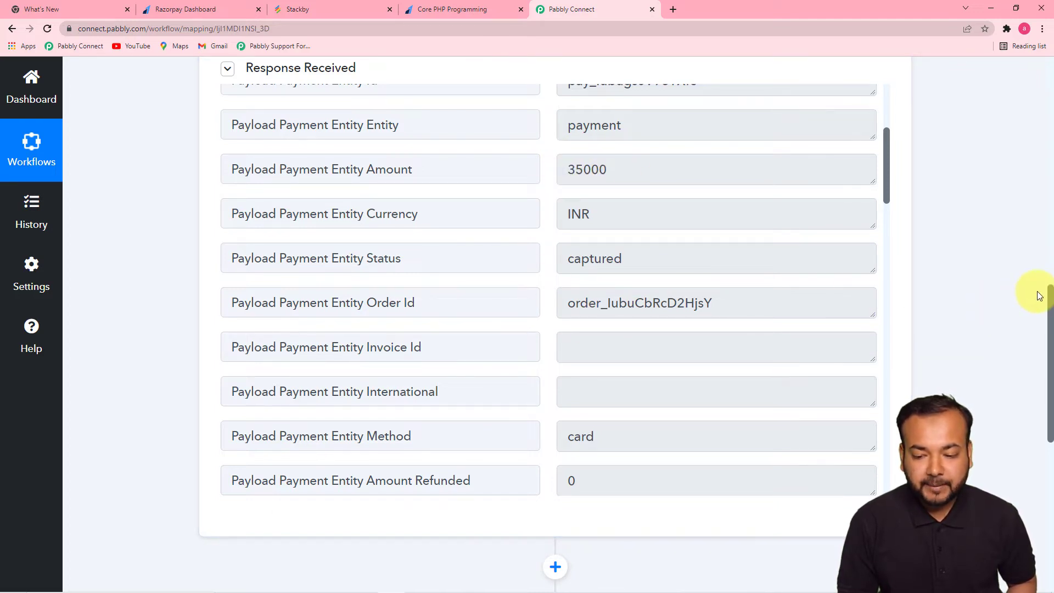
left_click_drag(1050, 297, 1032, 427)
- Set the action app to Number Formatter, searched as 'num', with Spreadsheet Formulas, and connect it
left_click(340, 207)
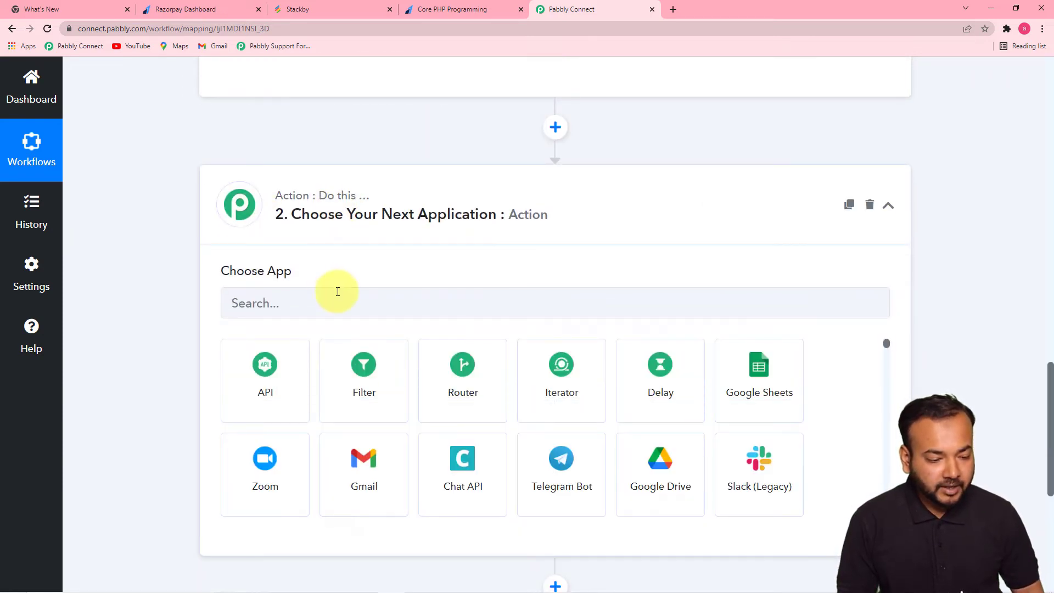
left_click(333, 303)
type("num")
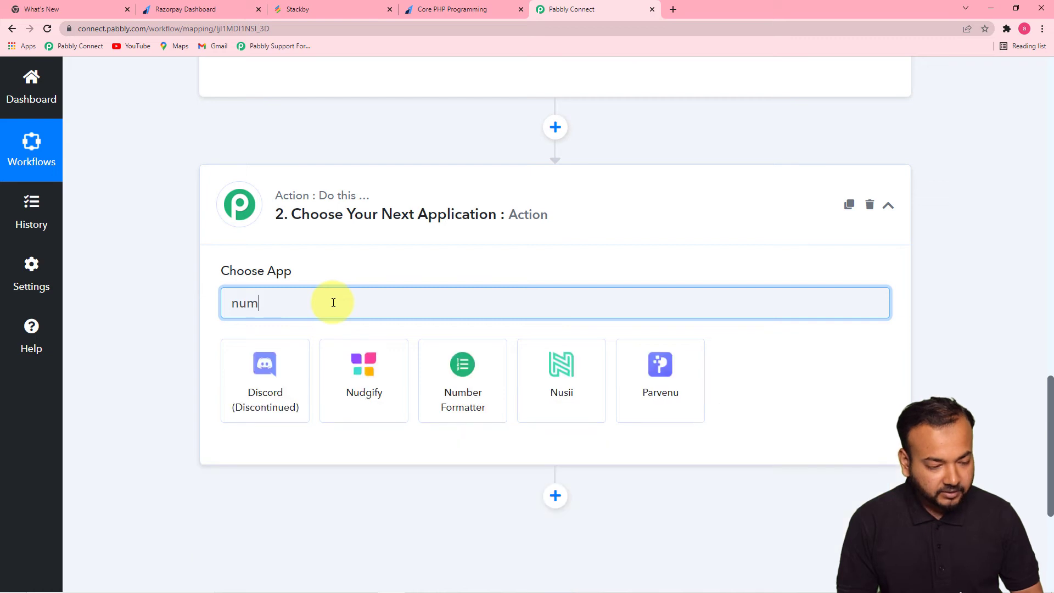
left_click(285, 366)
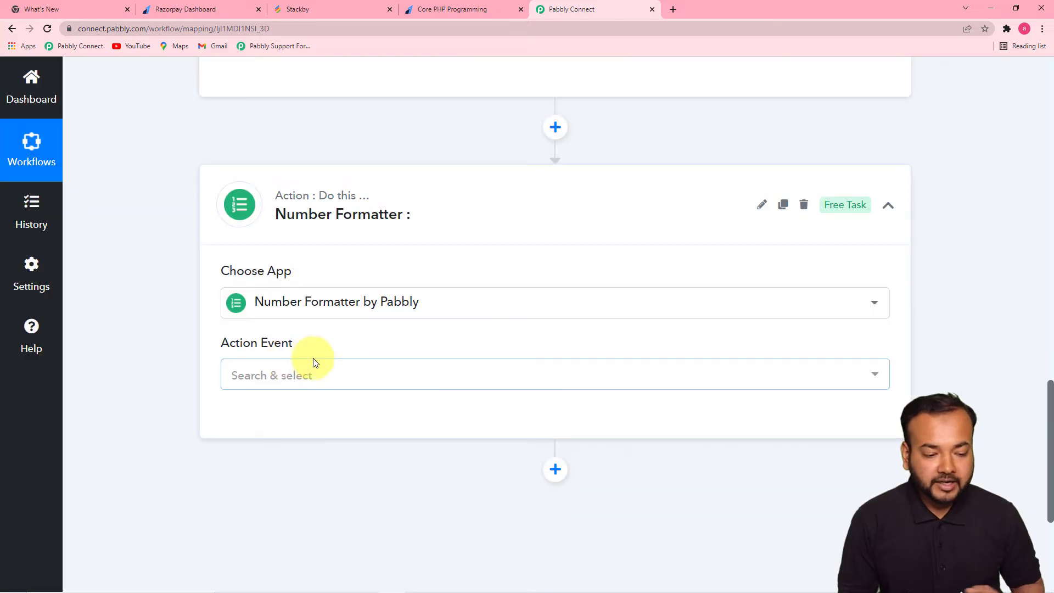
scroll(1047, 395, "down", 3)
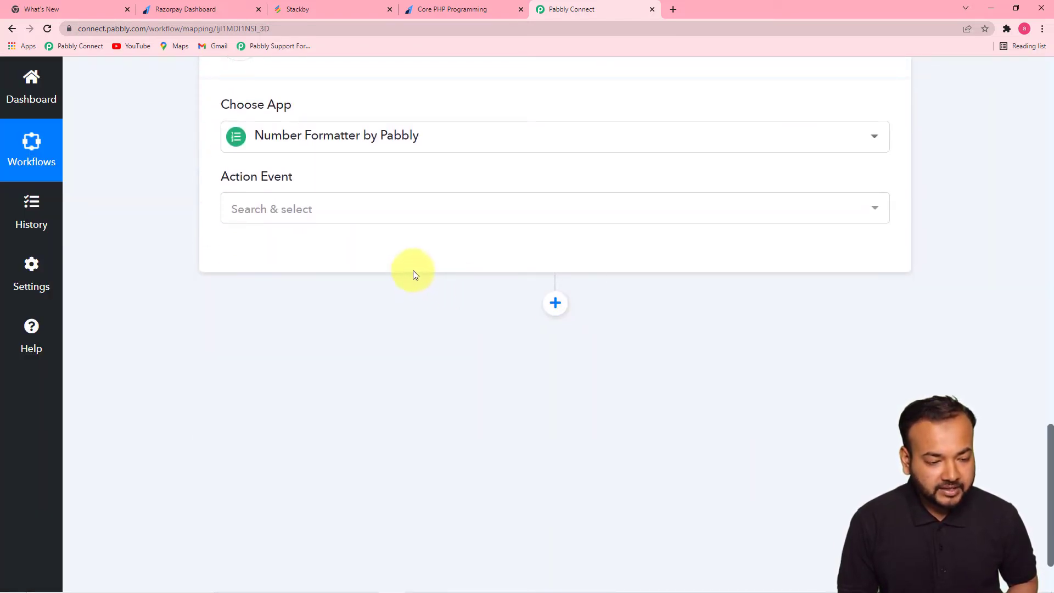
left_click(402, 211)
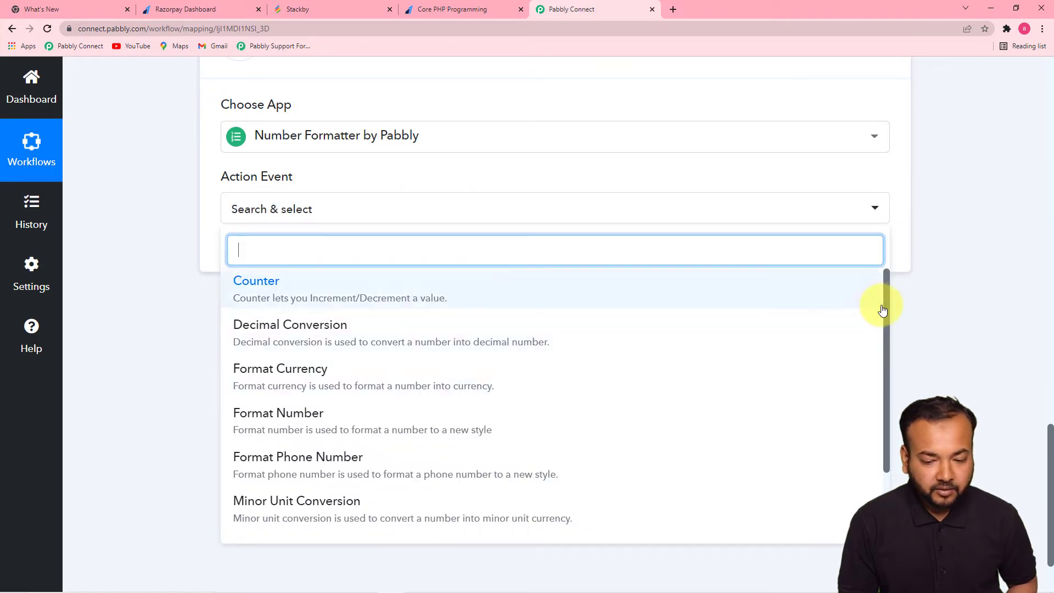
left_click_drag(884, 298, 875, 376)
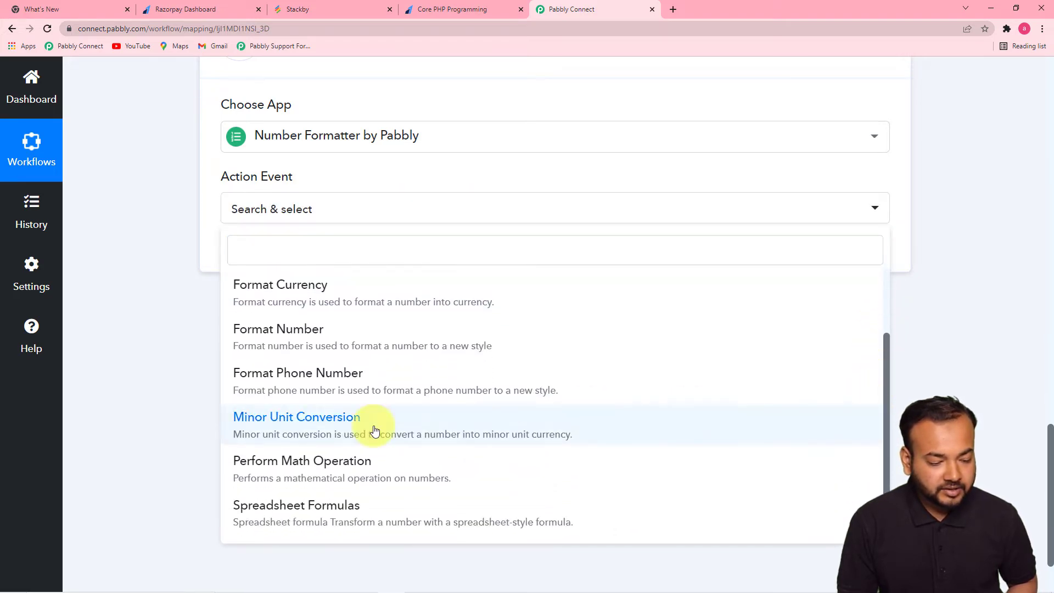
left_click(311, 506)
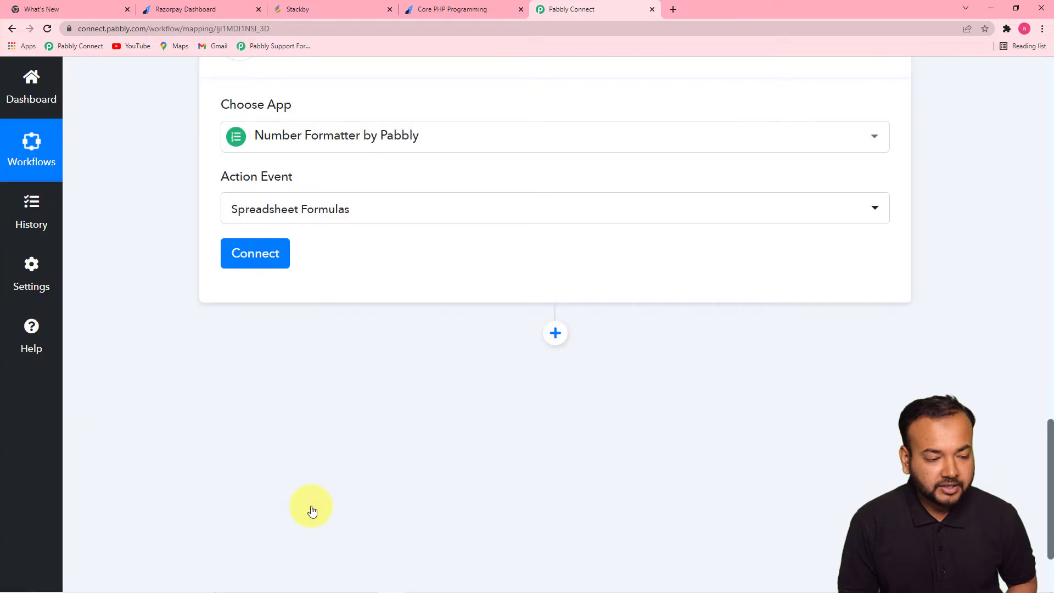
left_click(245, 264)
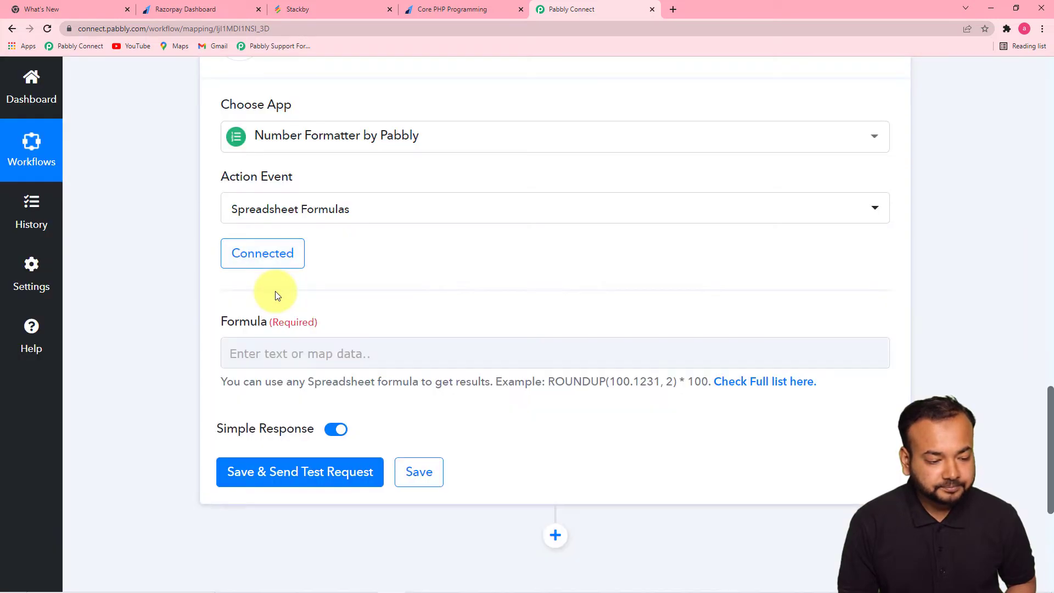
- Place the cursor in the Number Formatter's Formula field
scroll(277, 295, "down", 1)
left_click(372, 310)
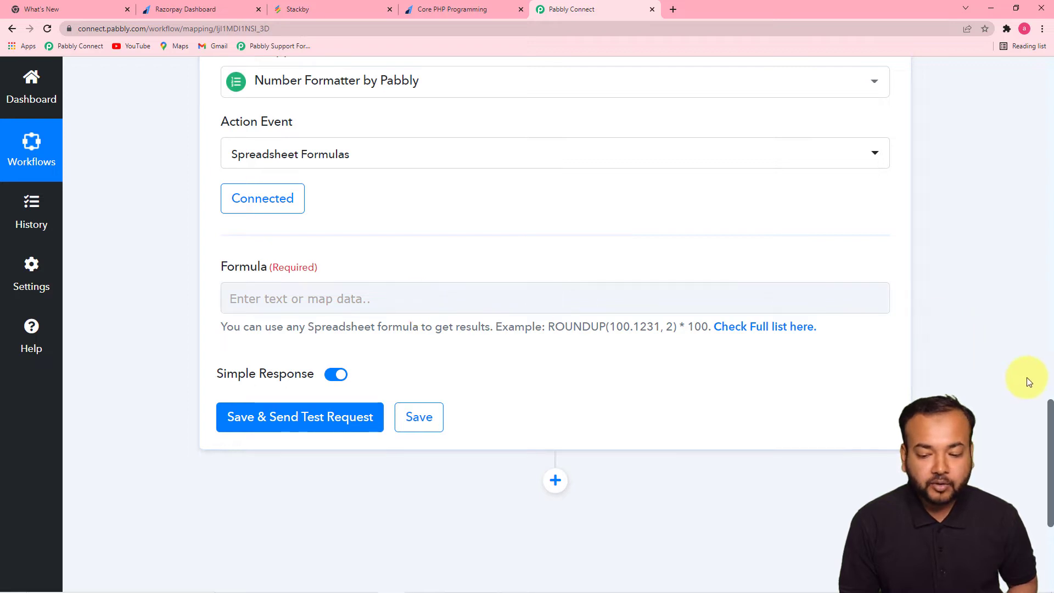
left_click_drag(1048, 418, 1031, 243)
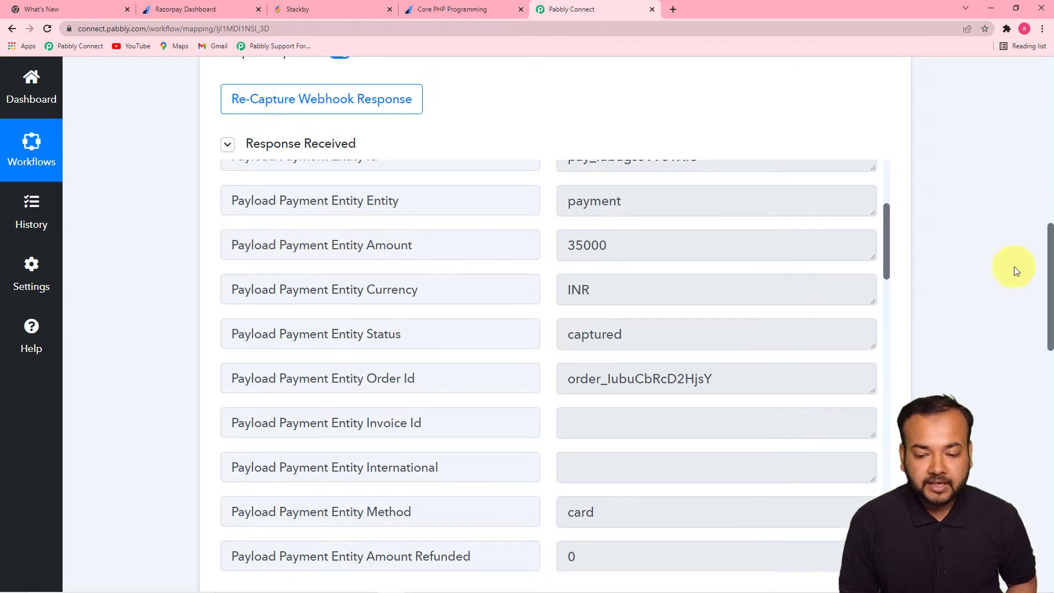
left_click_drag(1046, 246, 1022, 435)
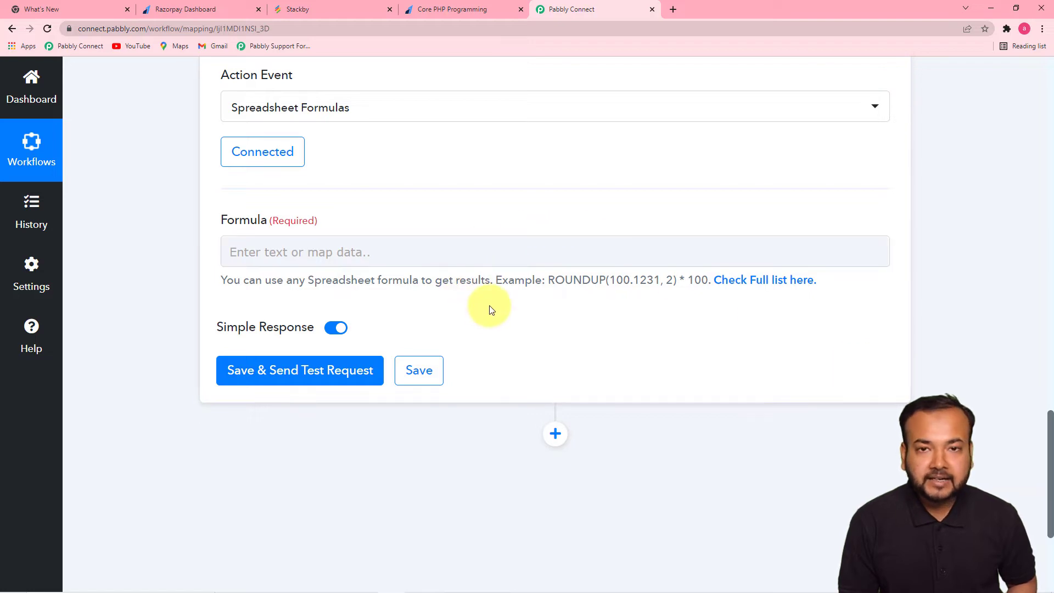
- Enter the Number Formatter formula as the Payment Entity Amount followed by /100
left_click(493, 255)
left_click(480, 252)
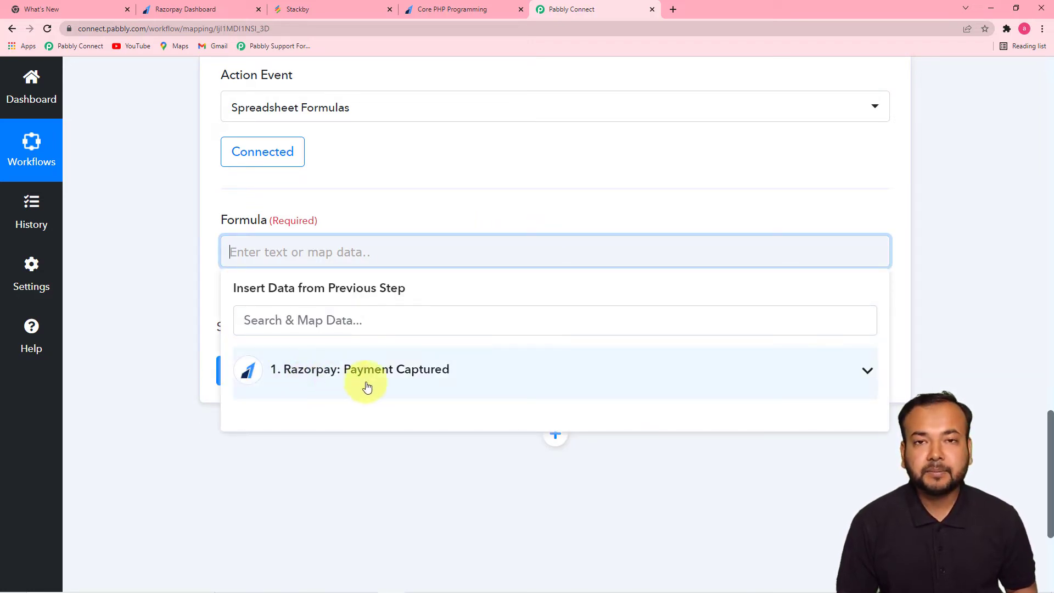
left_click(406, 374)
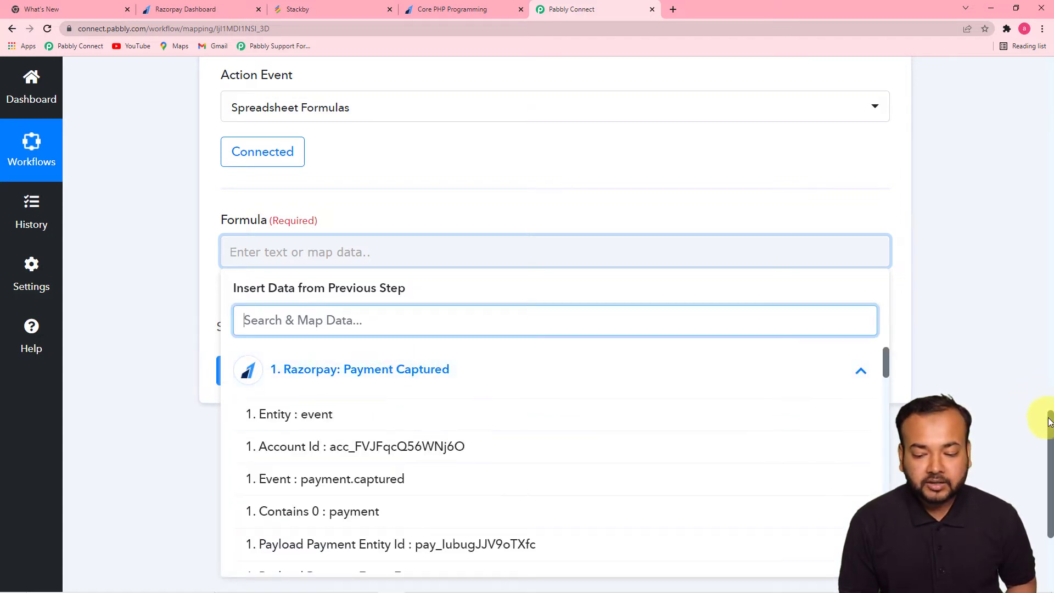
scroll(1050, 437, "down", 1)
scroll(1050, 437, "down", 3)
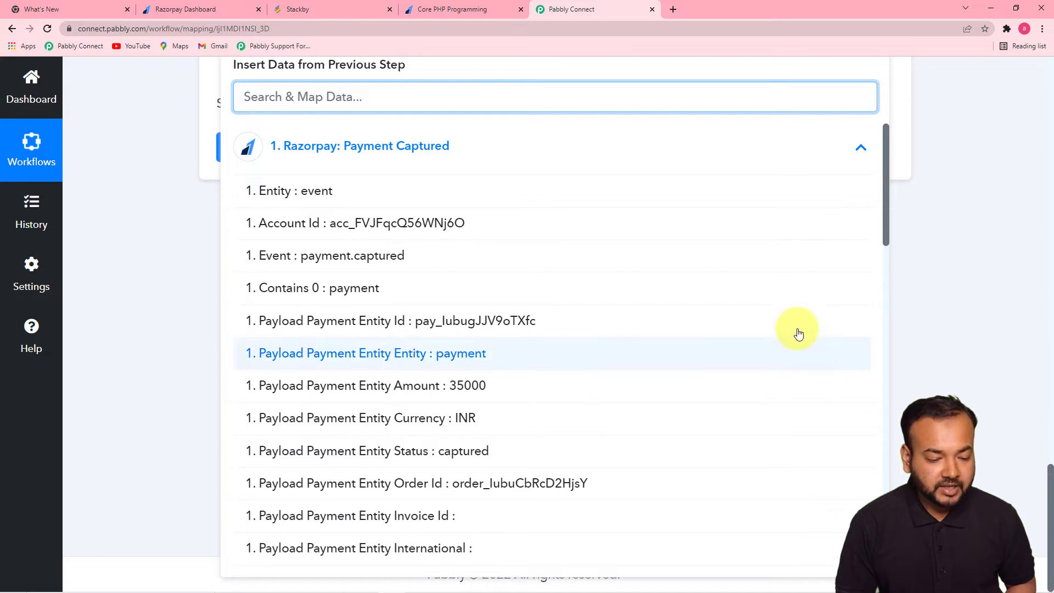
left_click(466, 393)
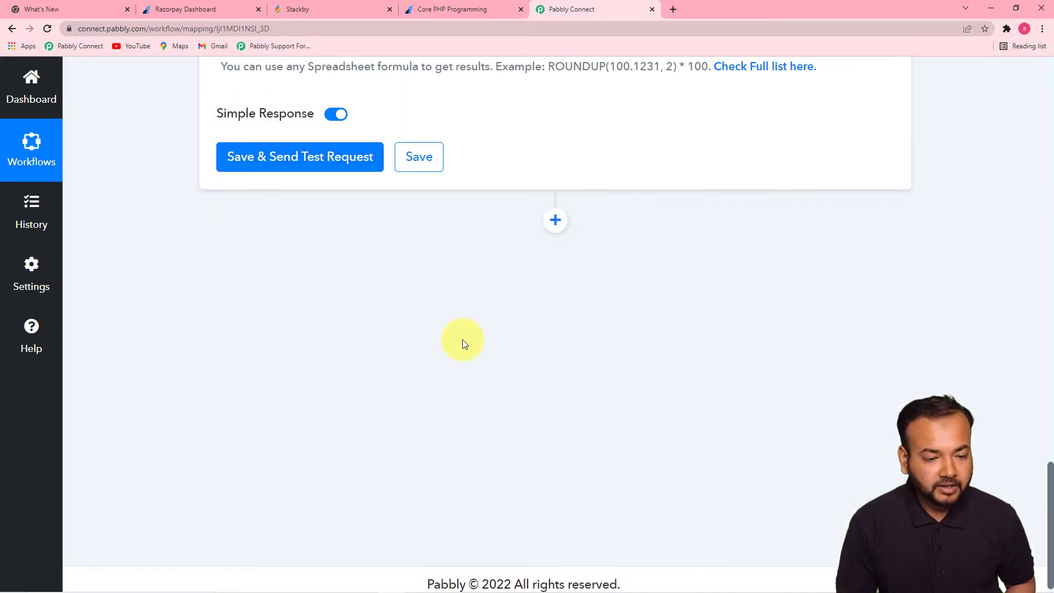
left_click(534, 144)
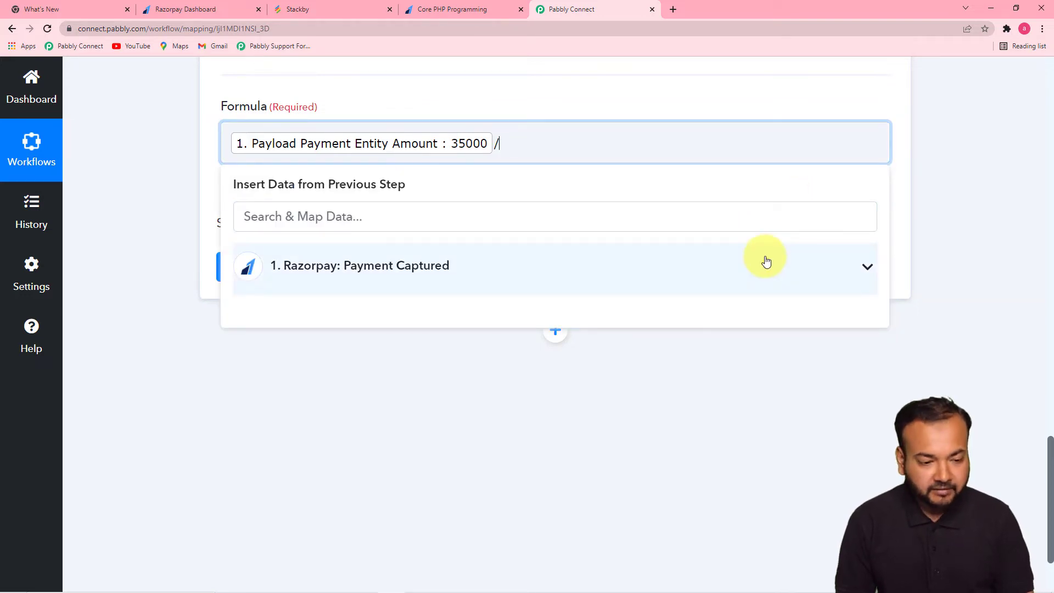
left_click(964, 214)
- Save and test the formatter, confirming the result comes back as 350
left_click(300, 279)
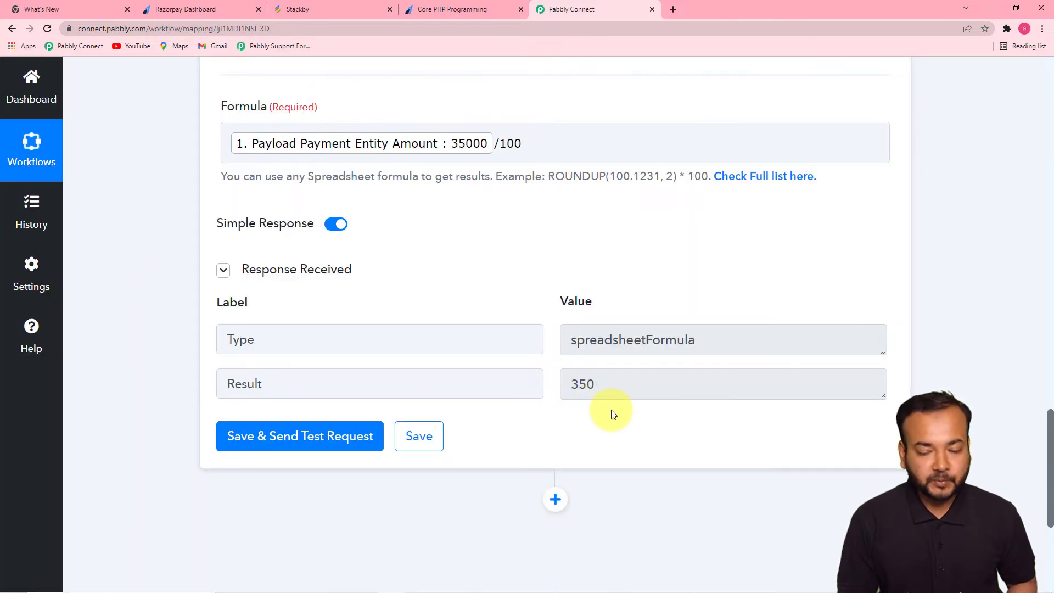
left_click_drag(1049, 413, 1048, 229)
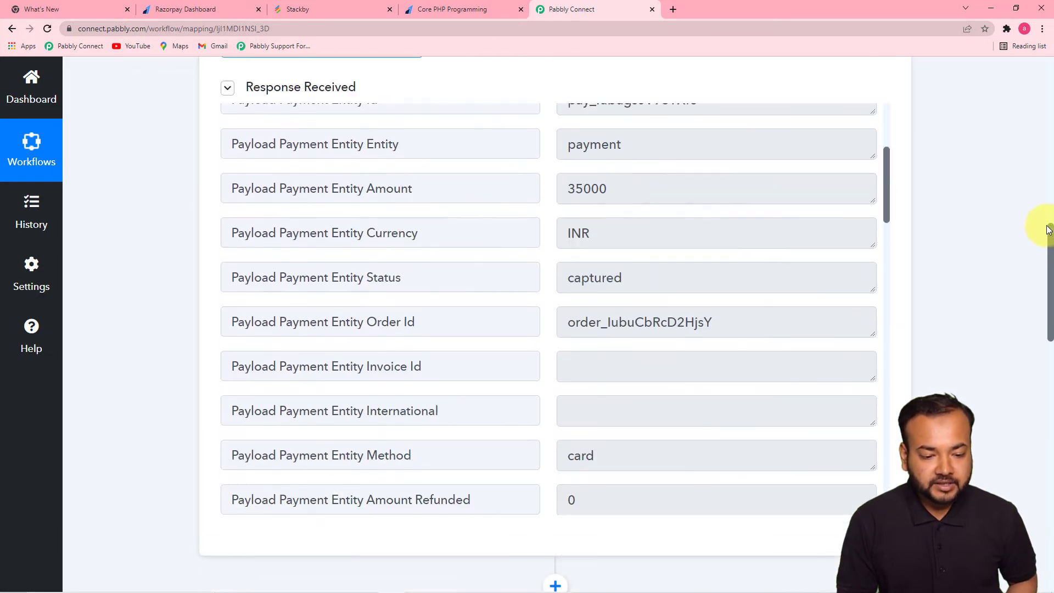
left_click_drag(886, 195, 885, 486)
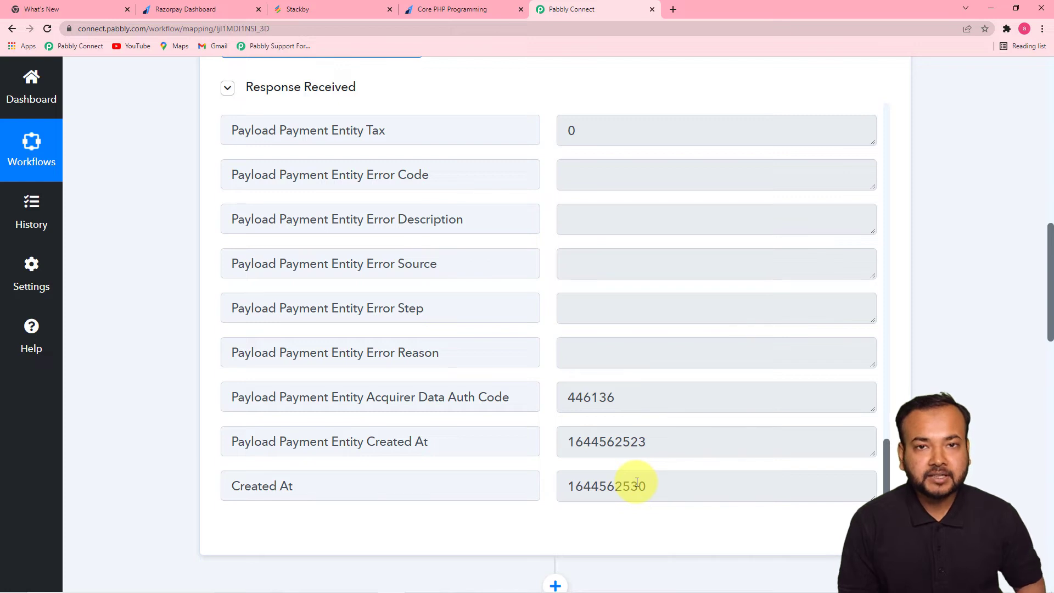
- Insert a new action step below the Number Formatter card
scroll(201, 300, "down", 1)
scroll(200, 304, "down", 4)
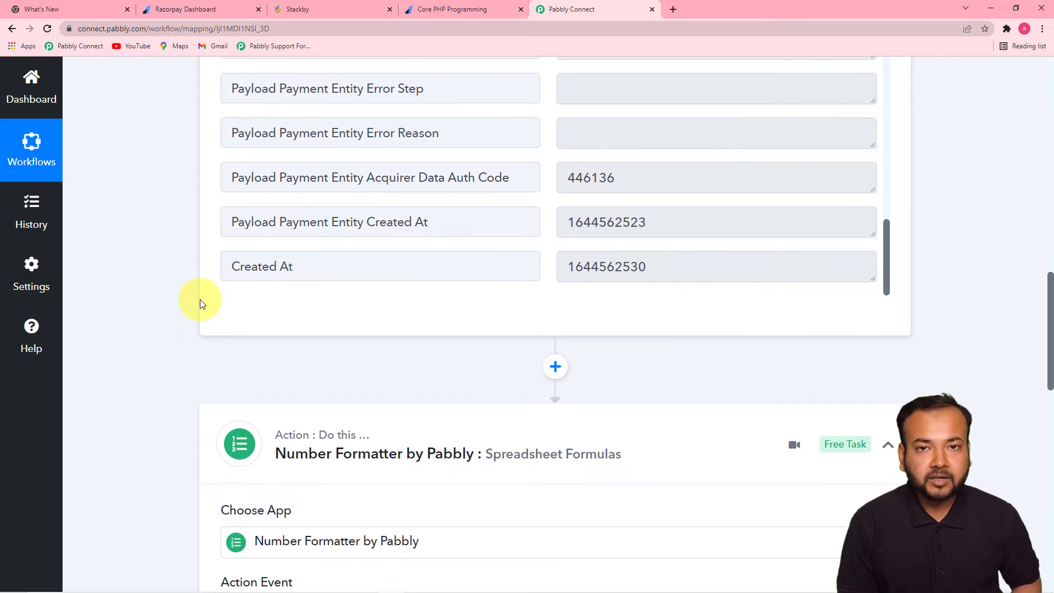
left_click_drag(1050, 286, 1050, 311)
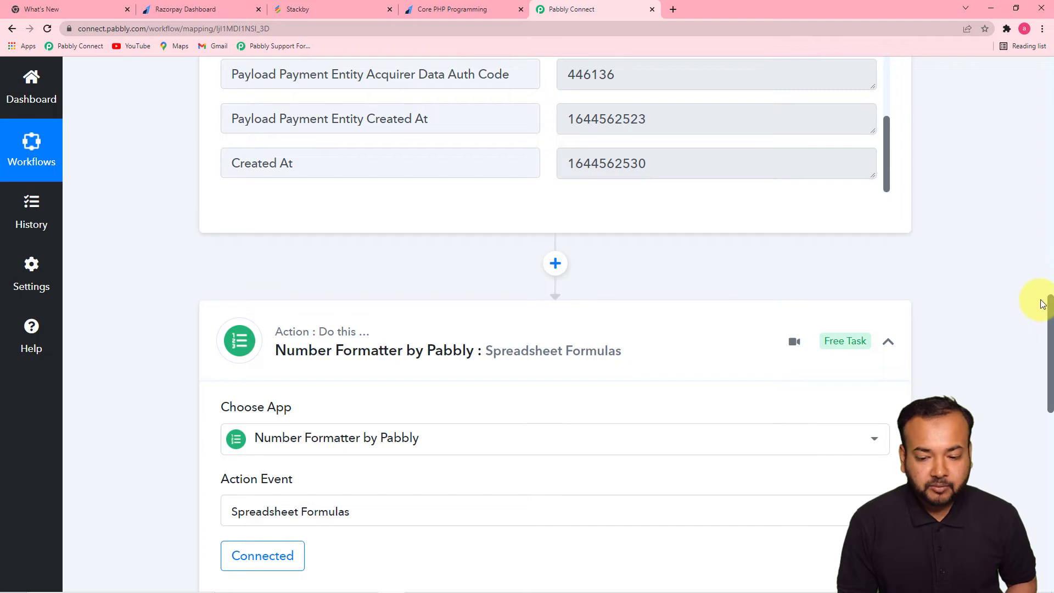
left_click_drag(1050, 307, 1032, 445)
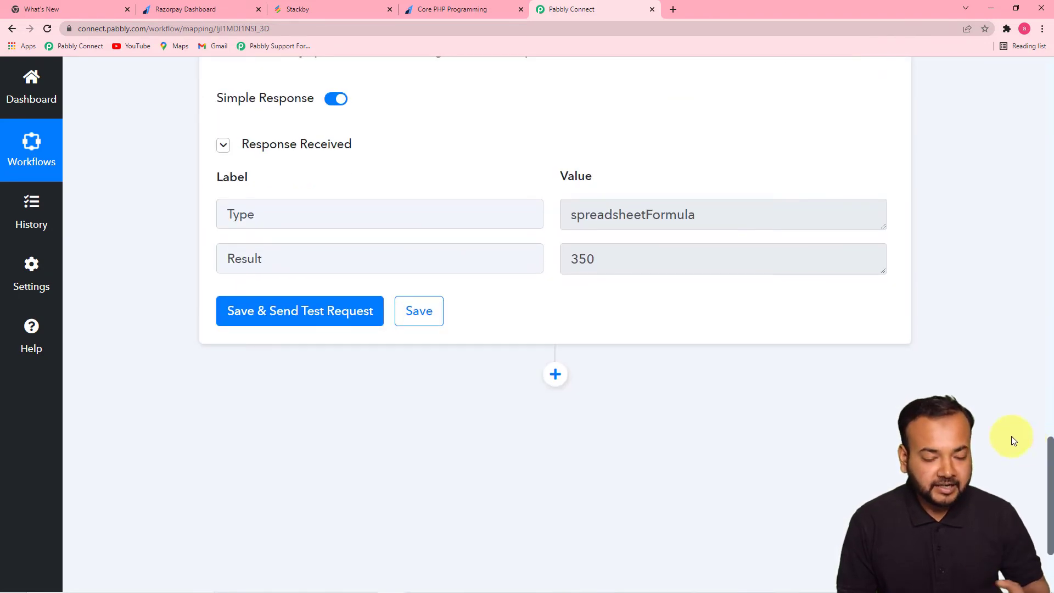
left_click(555, 374)
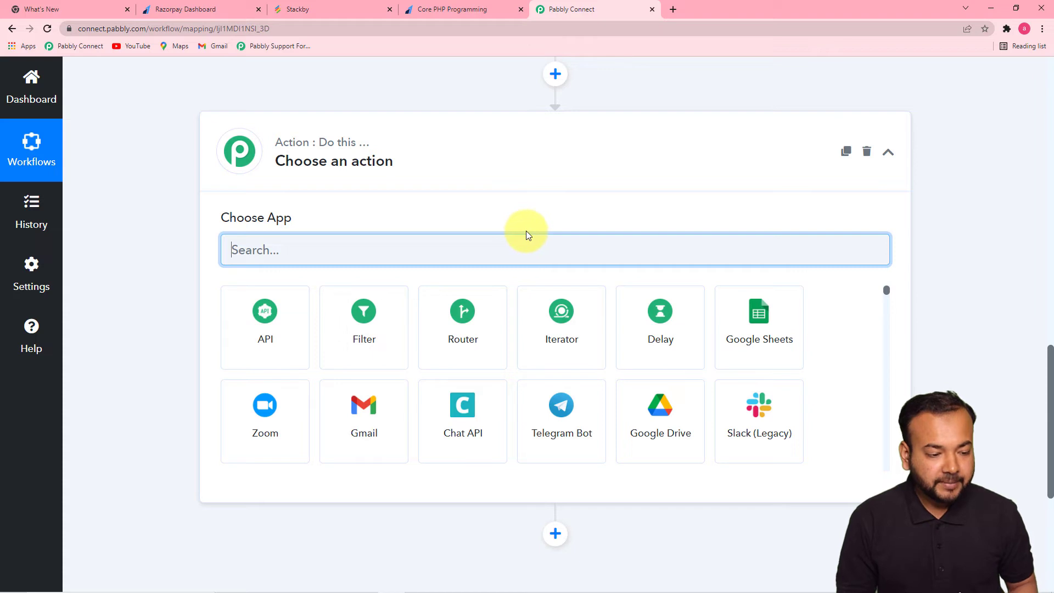
- Make the new step a Date/Time Formatter with the Format Date Only event and connect it
type("date")
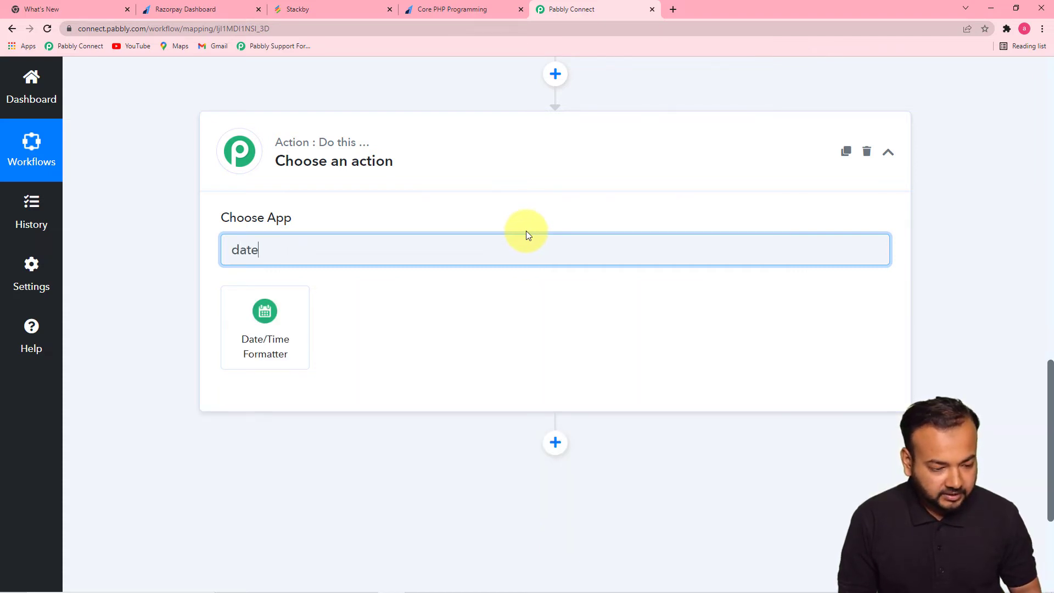
left_click(270, 348)
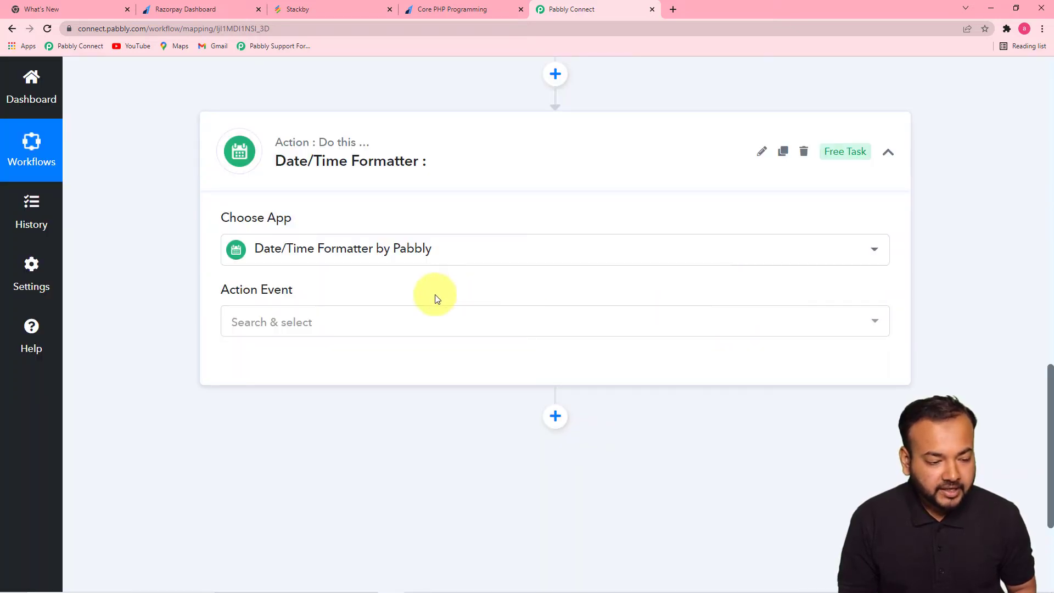
left_click(405, 326)
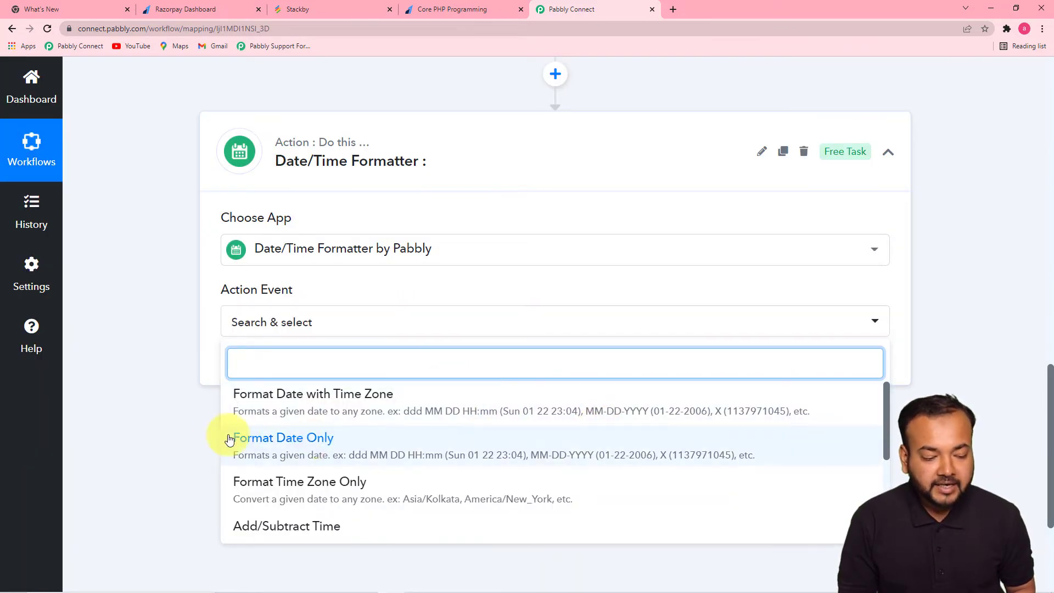
left_click(314, 448)
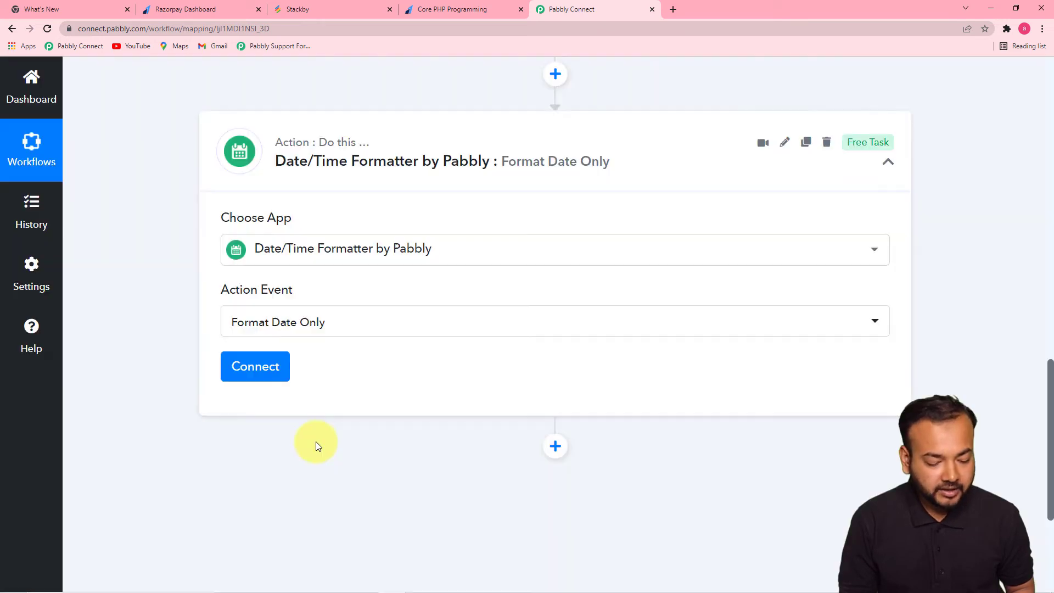
left_click(267, 373)
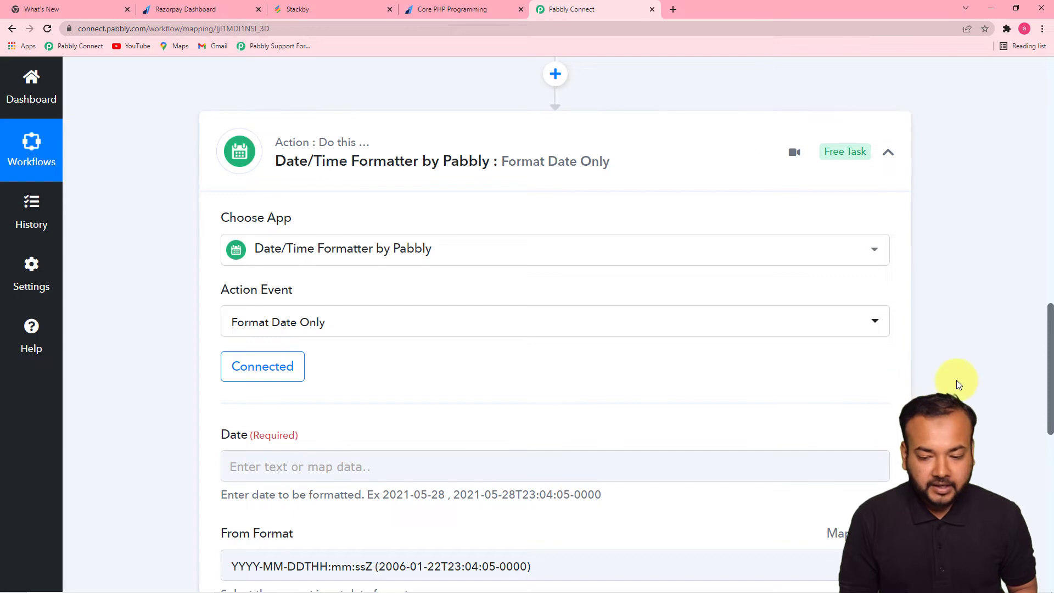
- Inspect the Razorpay trigger's received response to find the Created At value
scroll(1029, 349, "up", 1)
left_click_drag(1049, 325, 1043, 414)
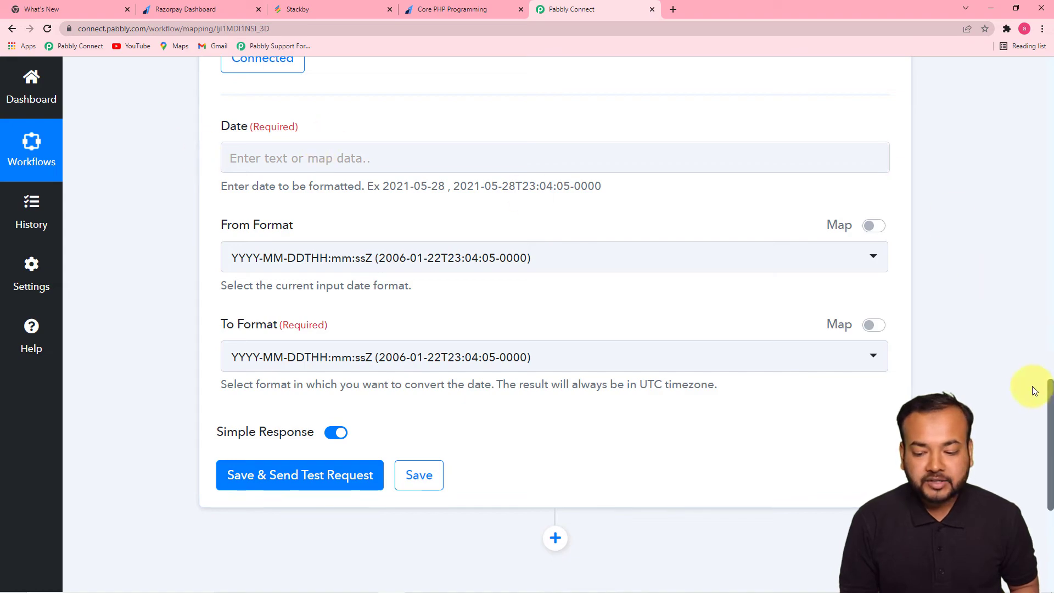
left_click_drag(1047, 398, 1023, 214)
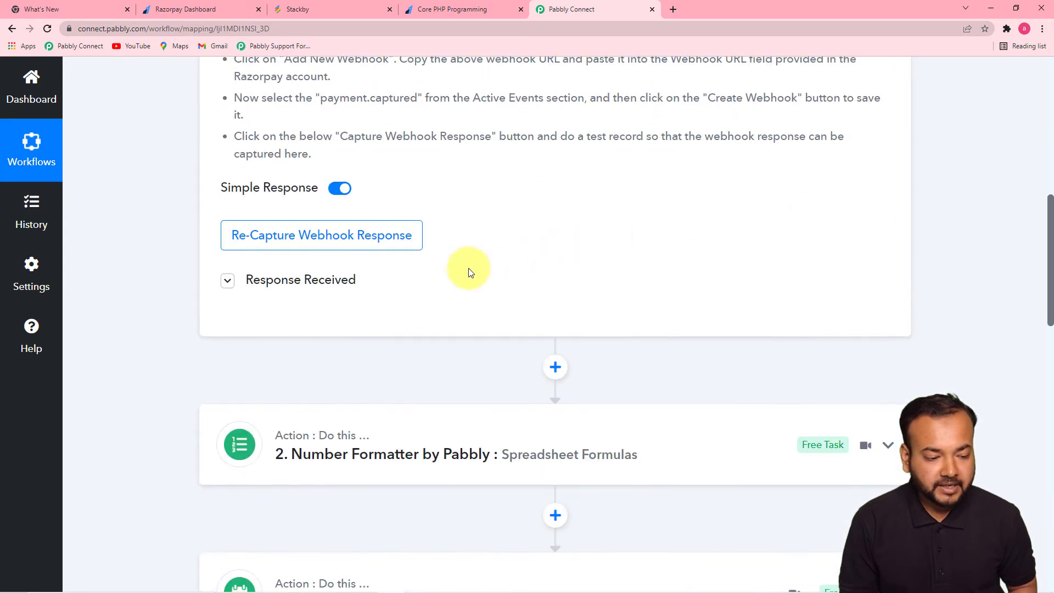
left_click(324, 281)
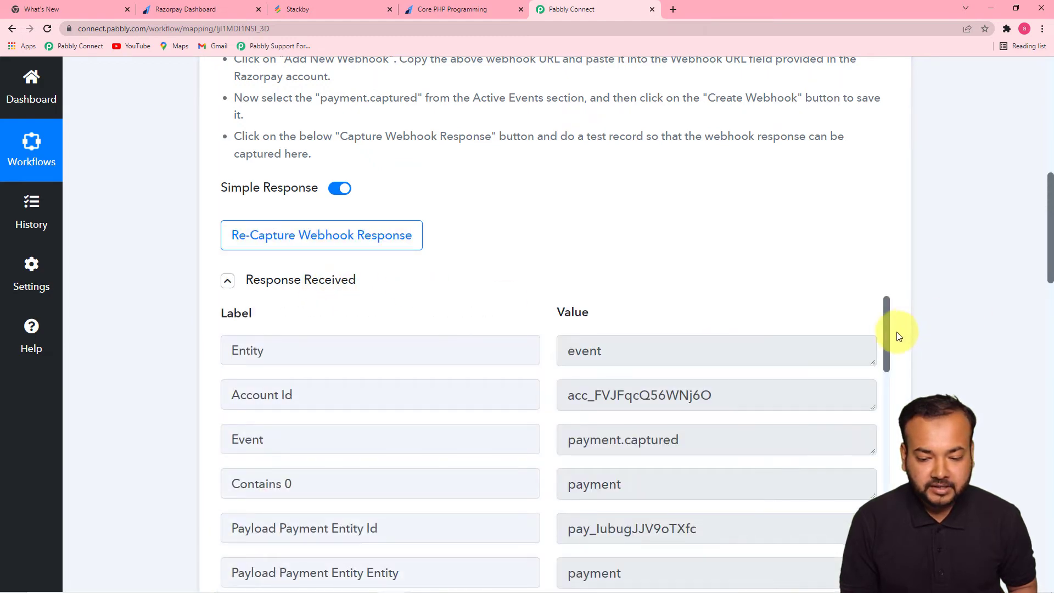
left_click_drag(887, 323, 870, 563)
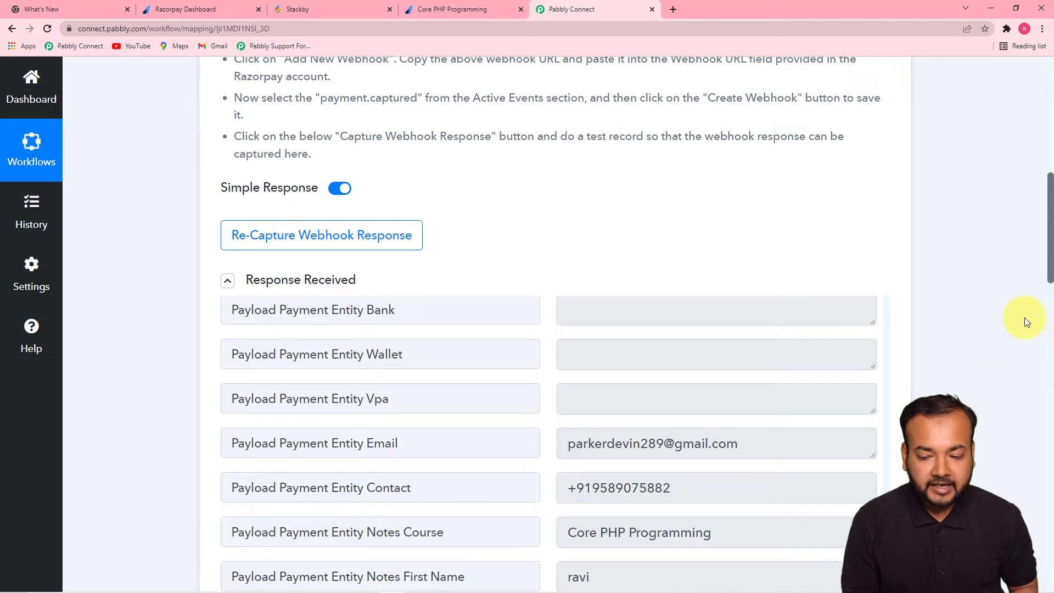
scroll(1048, 269, "down", 5)
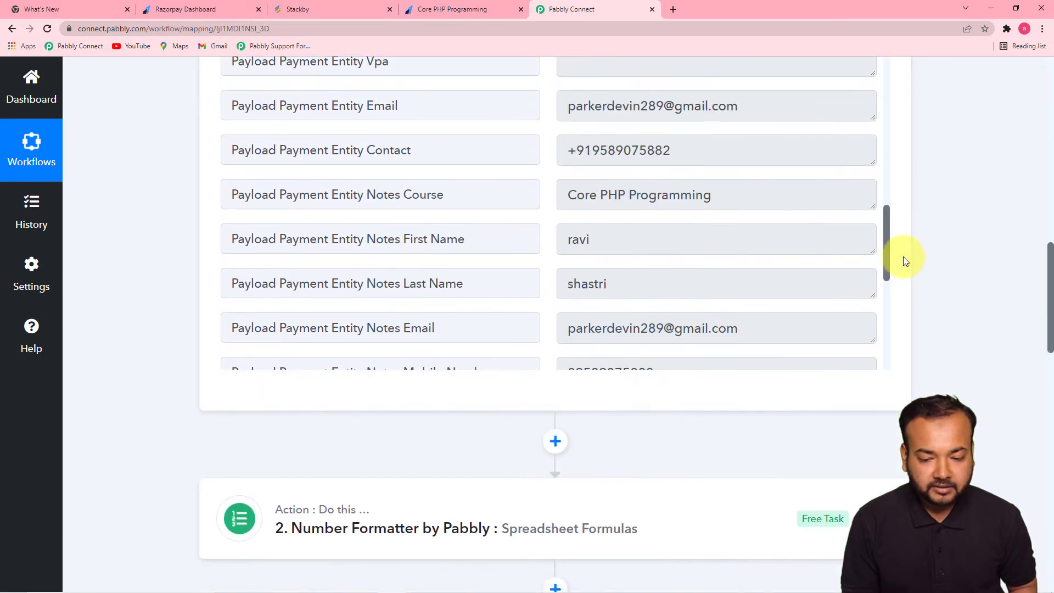
left_click_drag(886, 252, 884, 344)
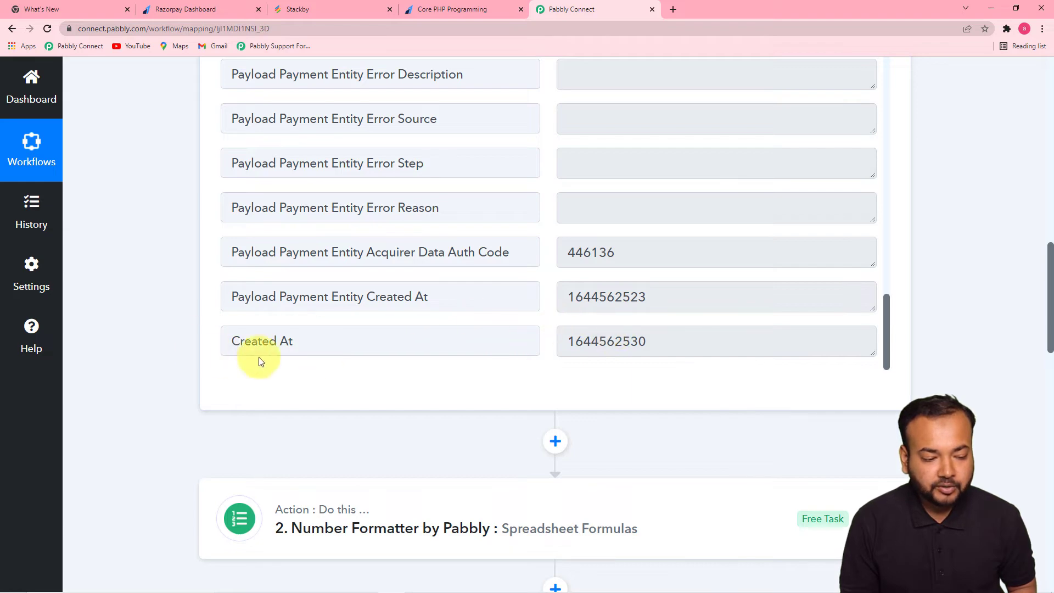
left_click_drag(1046, 294, 1044, 461)
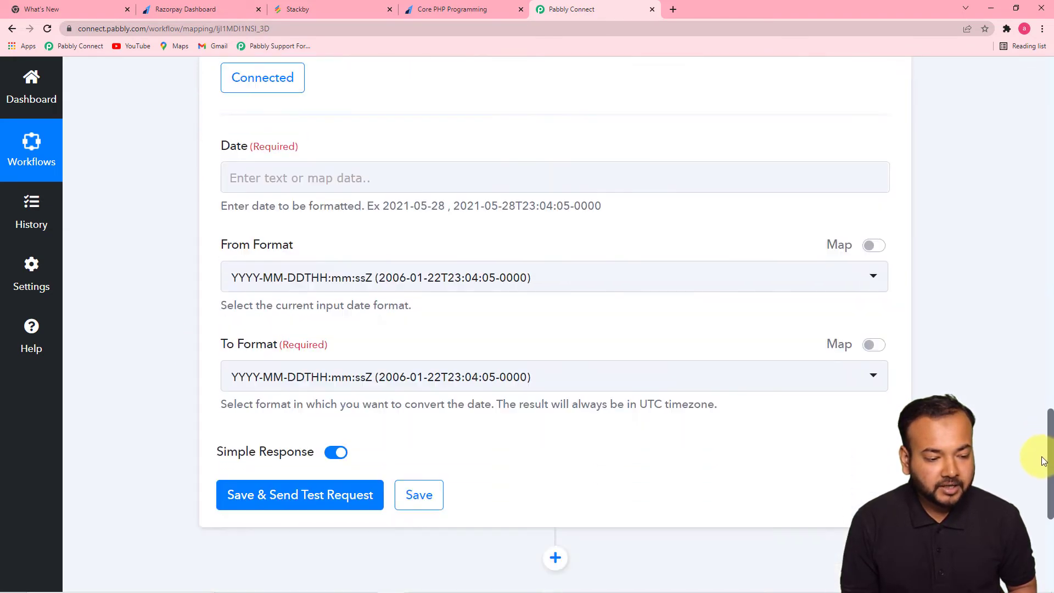
- Map the Razorpay payment's Created At field into the Date field
left_click(471, 176)
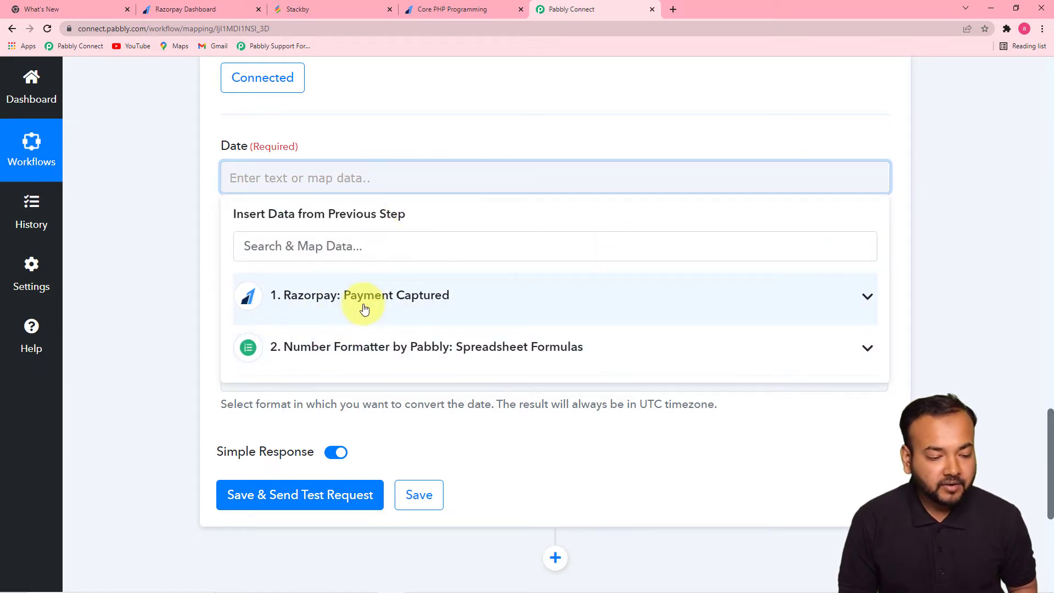
left_click(366, 305)
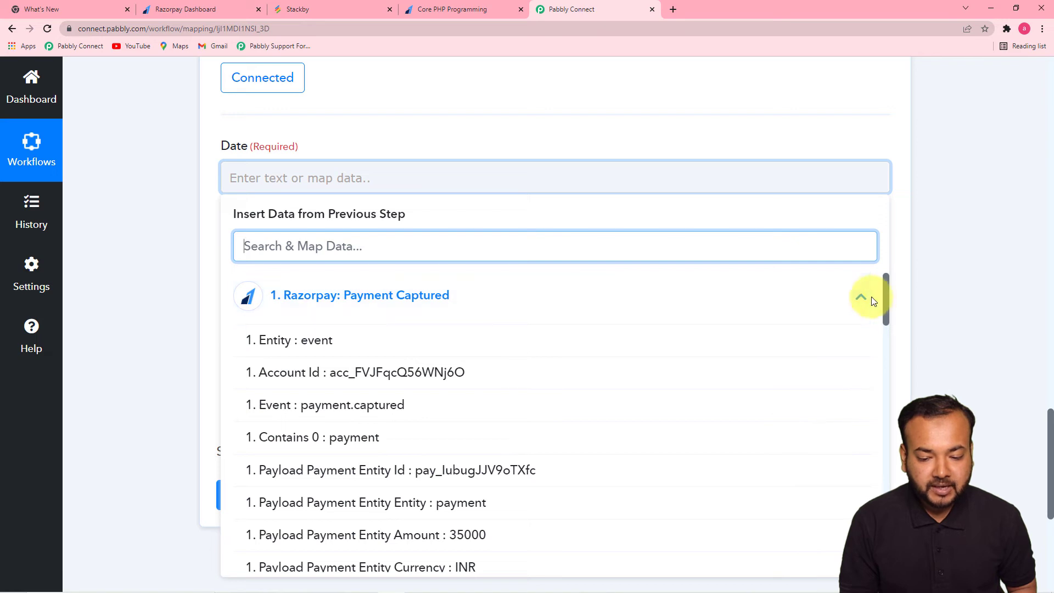
left_click_drag(883, 297, 883, 518)
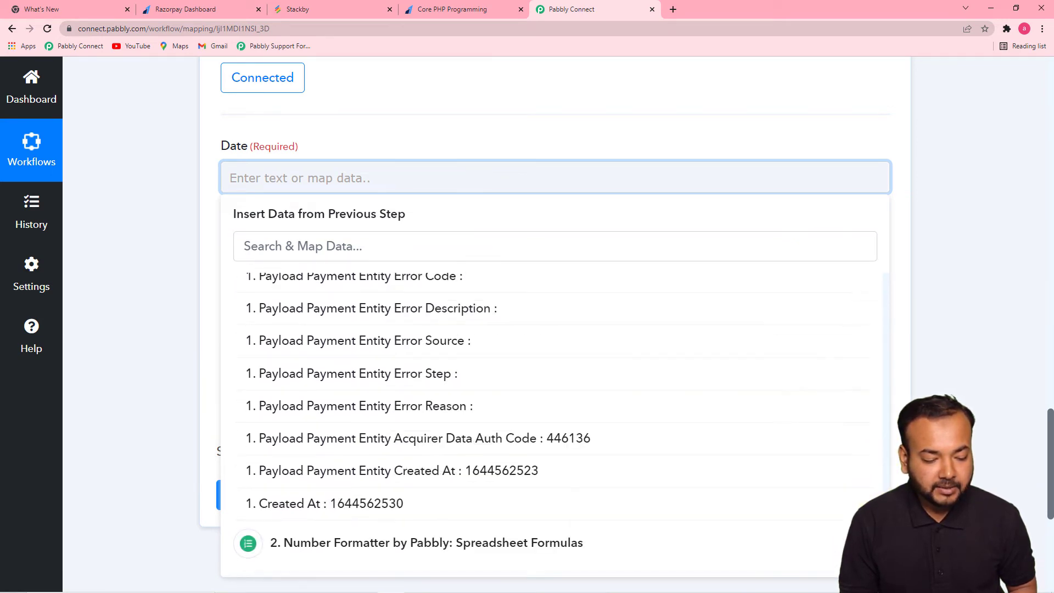
left_click(535, 497)
left_click(155, 193)
- Set the input date format to Timestamp and the output format to YYYY-MM-DD
scroll(165, 191, "down", 3)
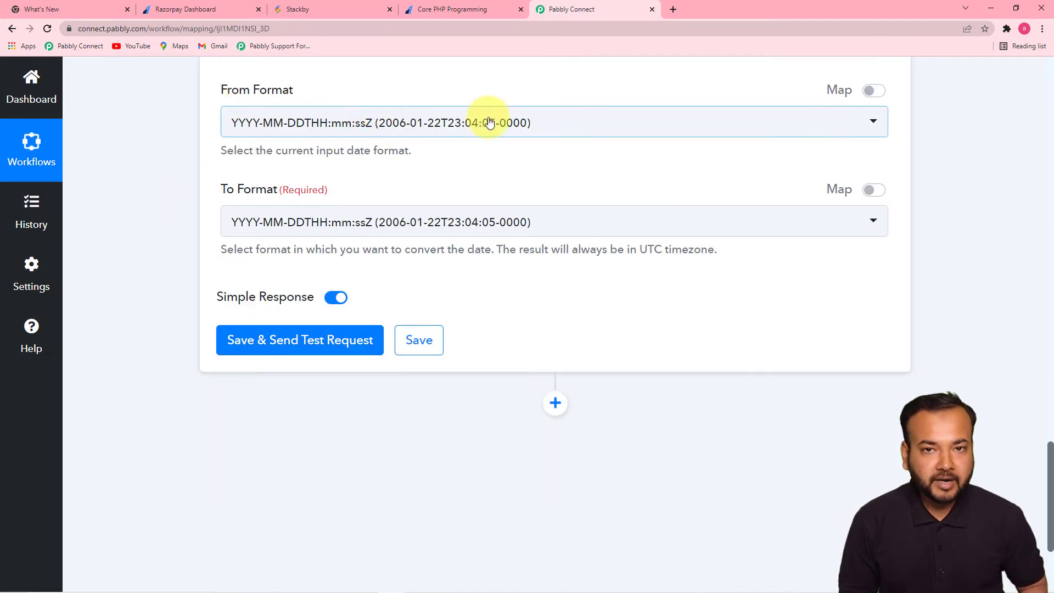
left_click(561, 127)
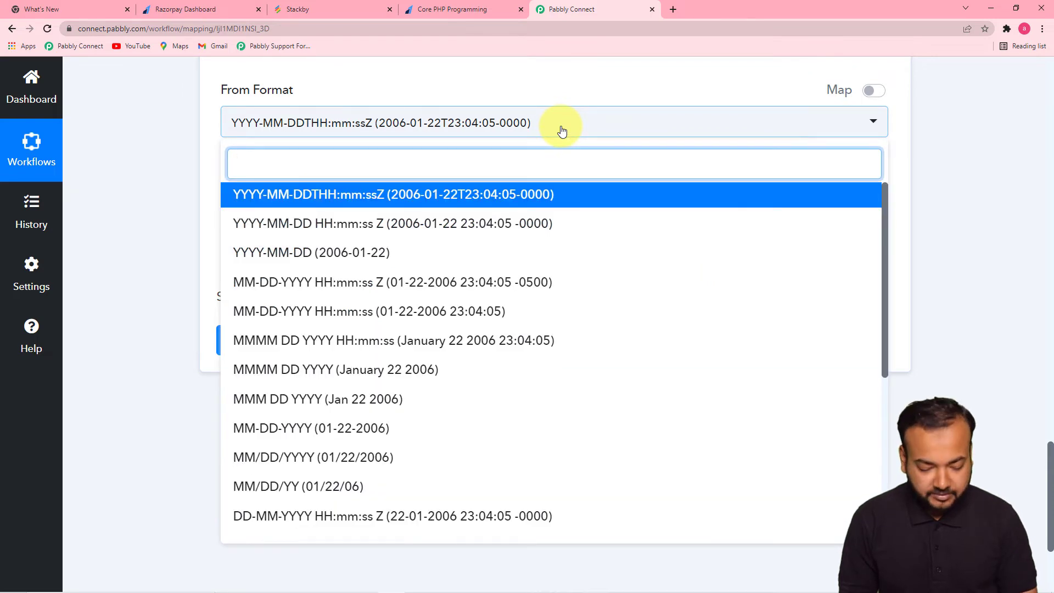
key("Up")
key("Up")
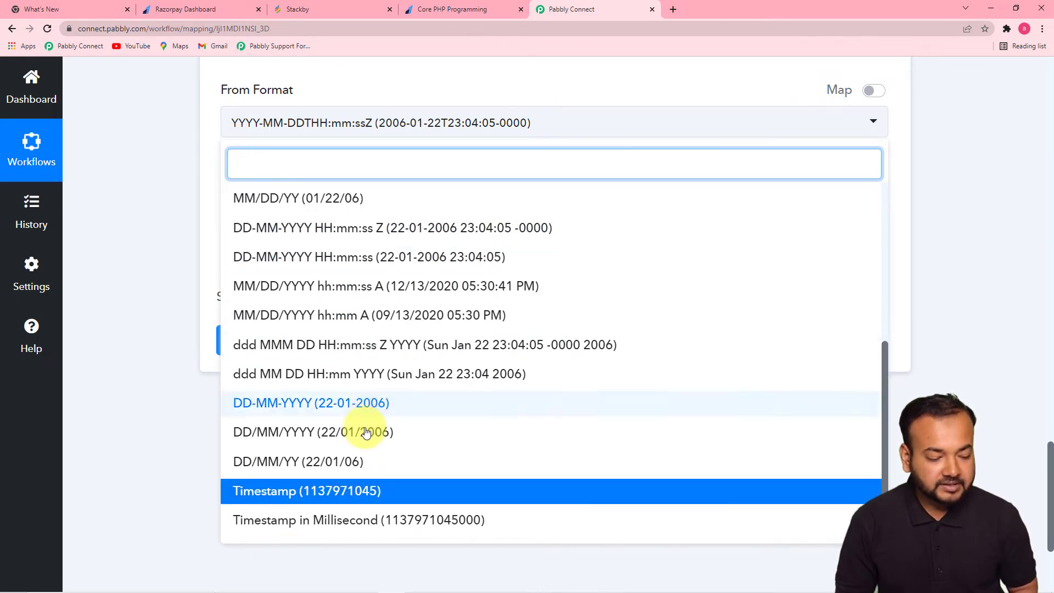
left_click(347, 498)
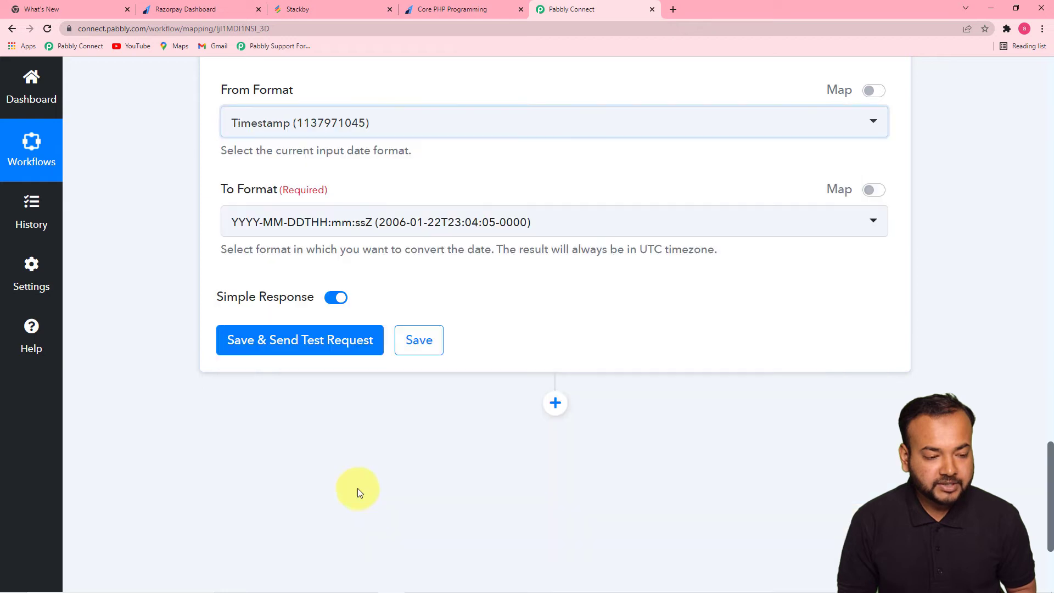
left_click(670, 230)
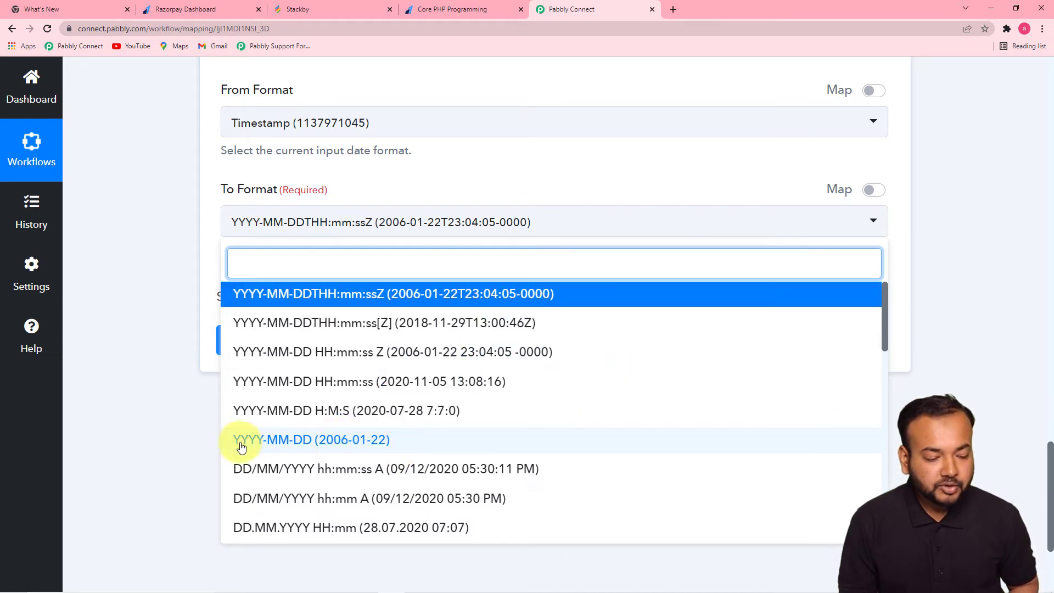
left_click(305, 442)
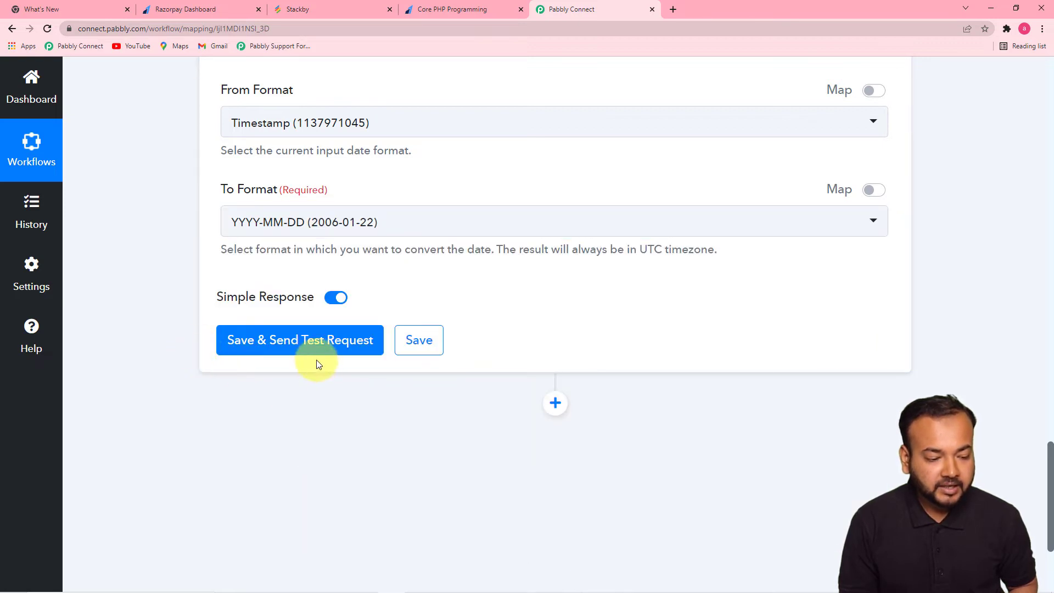
- Save and test the date step, checking the result reads 2022-02-11
left_click(360, 349)
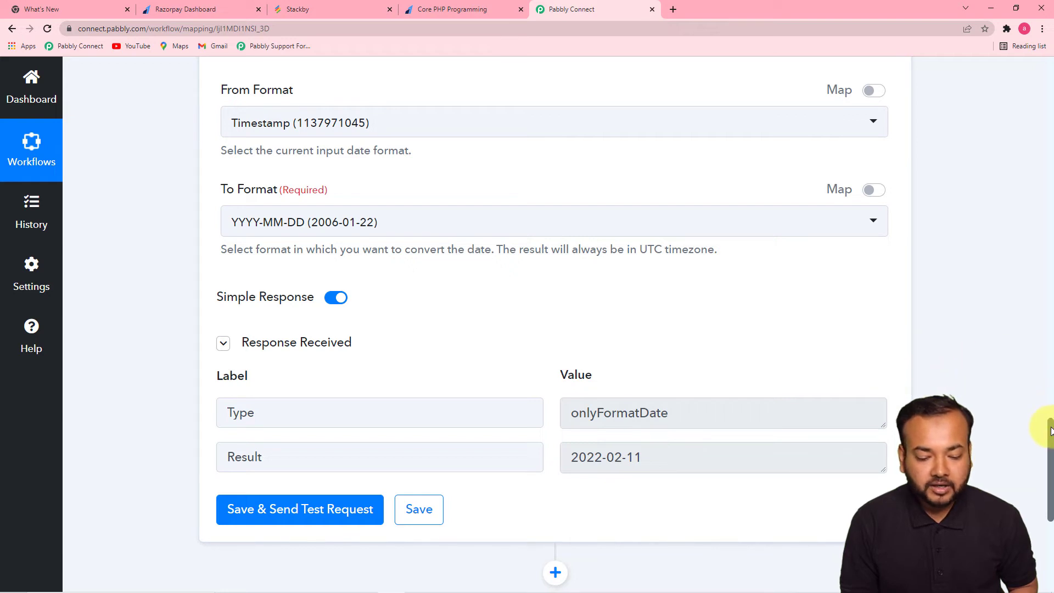
left_click_drag(1050, 431, 1046, 470)
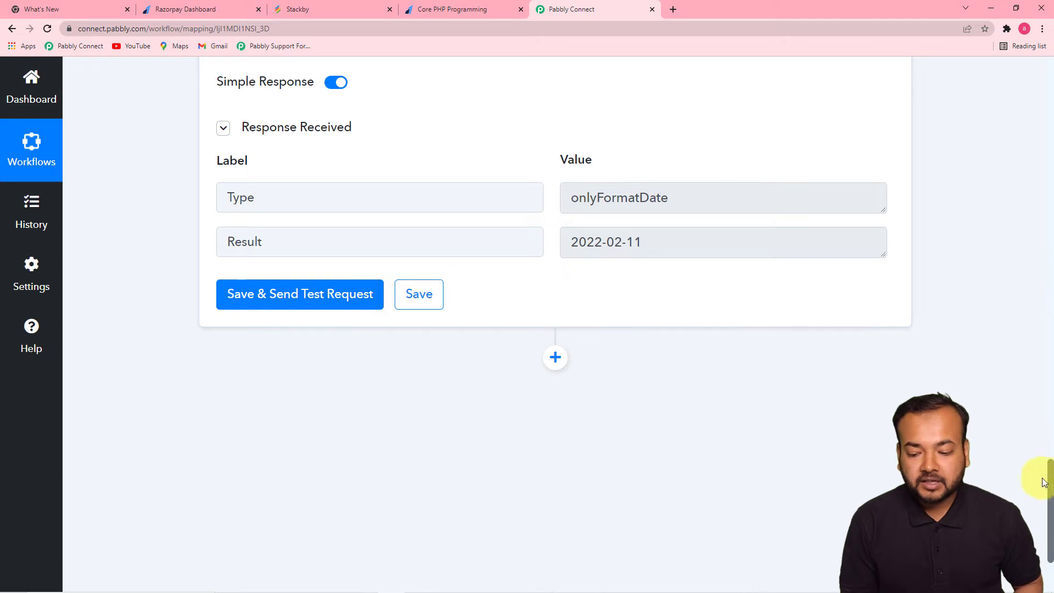
mouse_move(1047, 471)
left_mouse_down()
mouse_move(1046, 411)
mouse_move(1045, 486)
left_mouse_up()
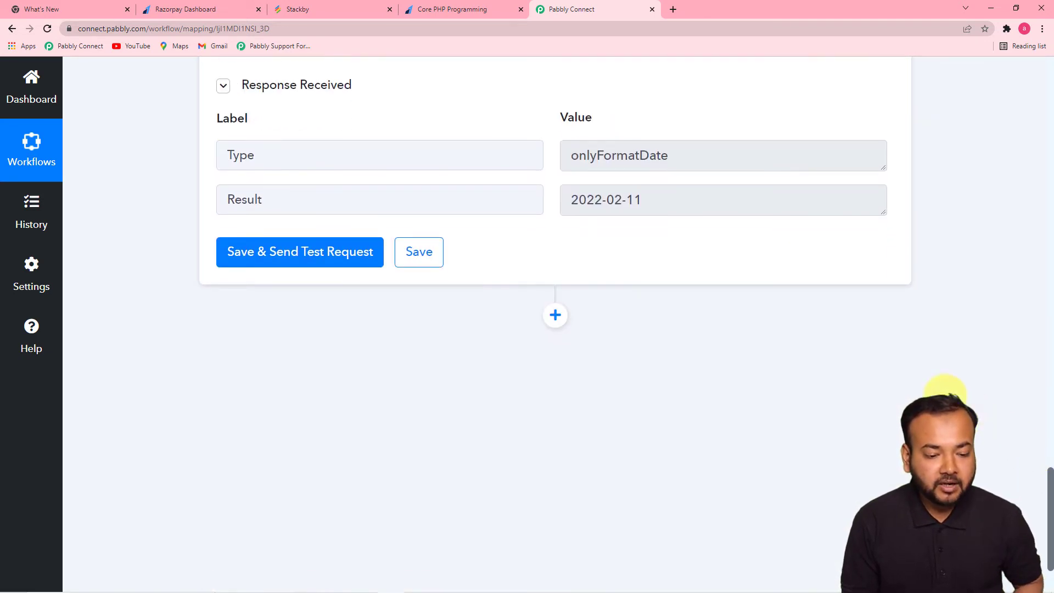
- Add a new action step after the date formatter using the Stackby app
left_click(555, 316)
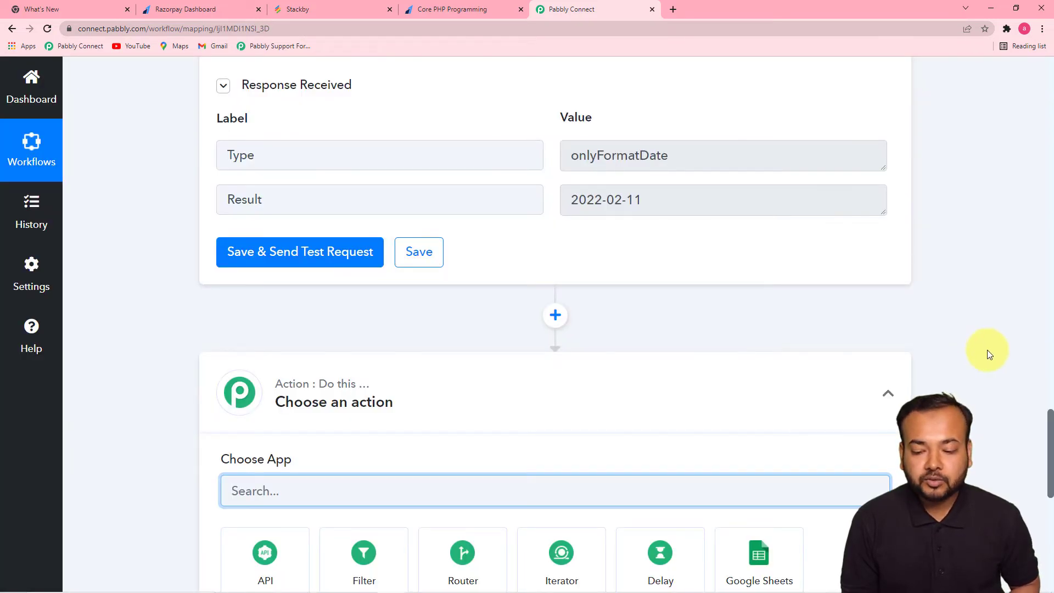
left_click_drag(1049, 419, 1045, 480)
type("sta")
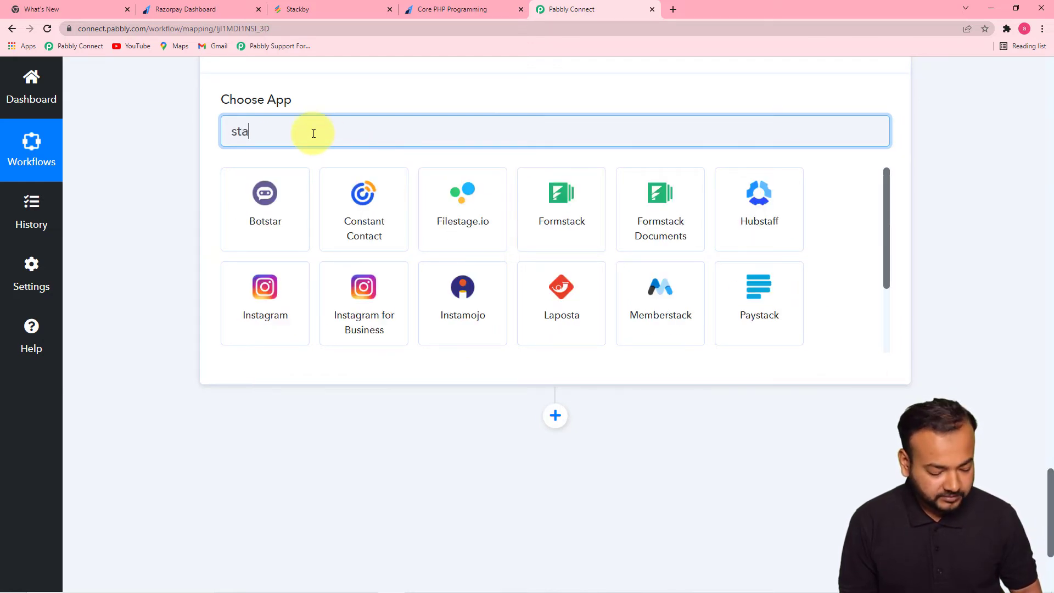
type("ck")
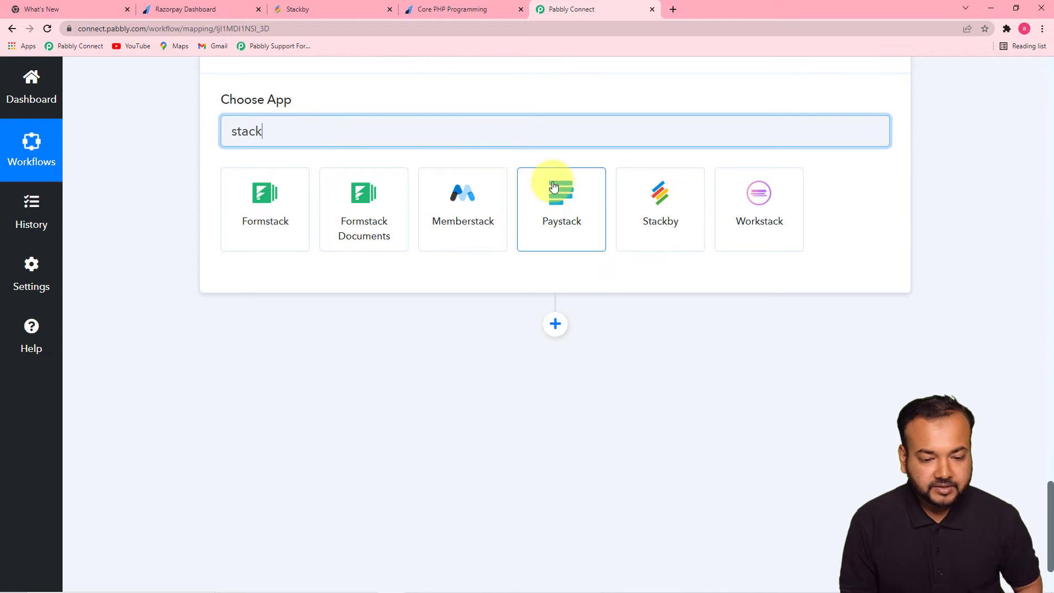
left_click(657, 225)
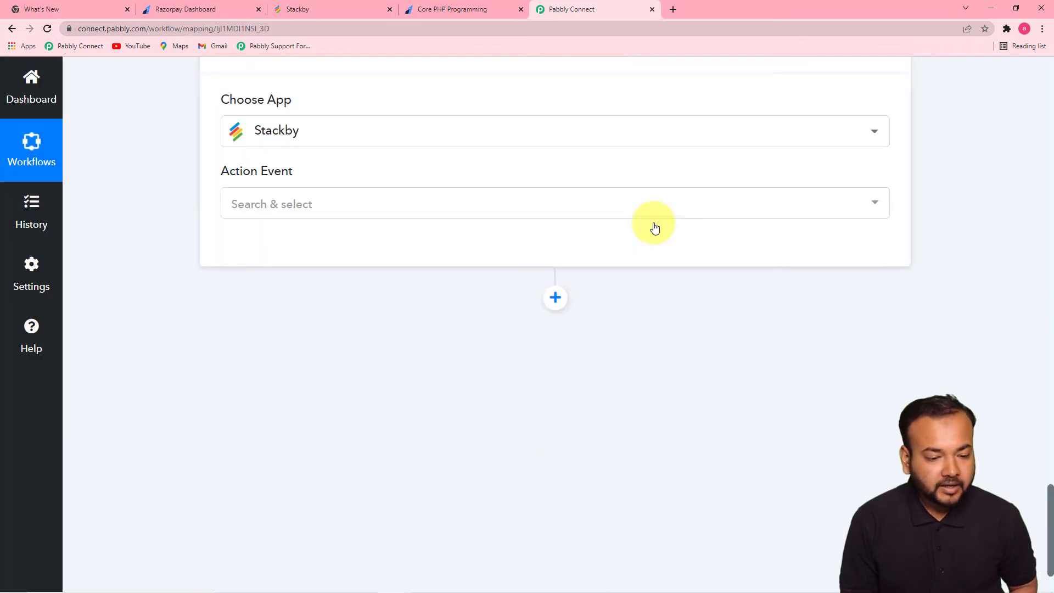
- Choose Create a Row as the Stackby action event, after checking the Payment table
left_click(511, 204)
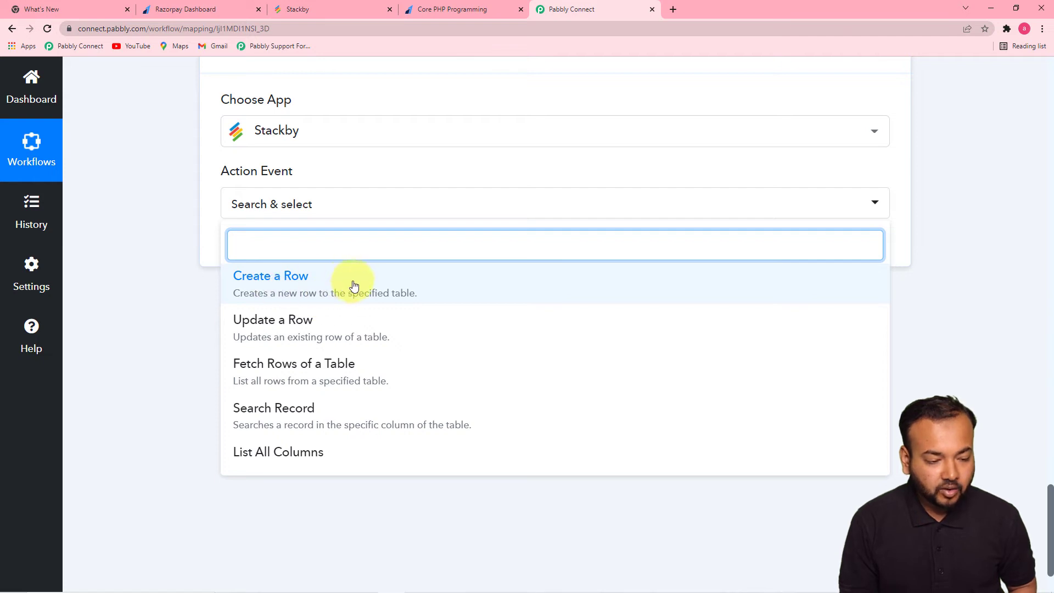
left_click(286, 10)
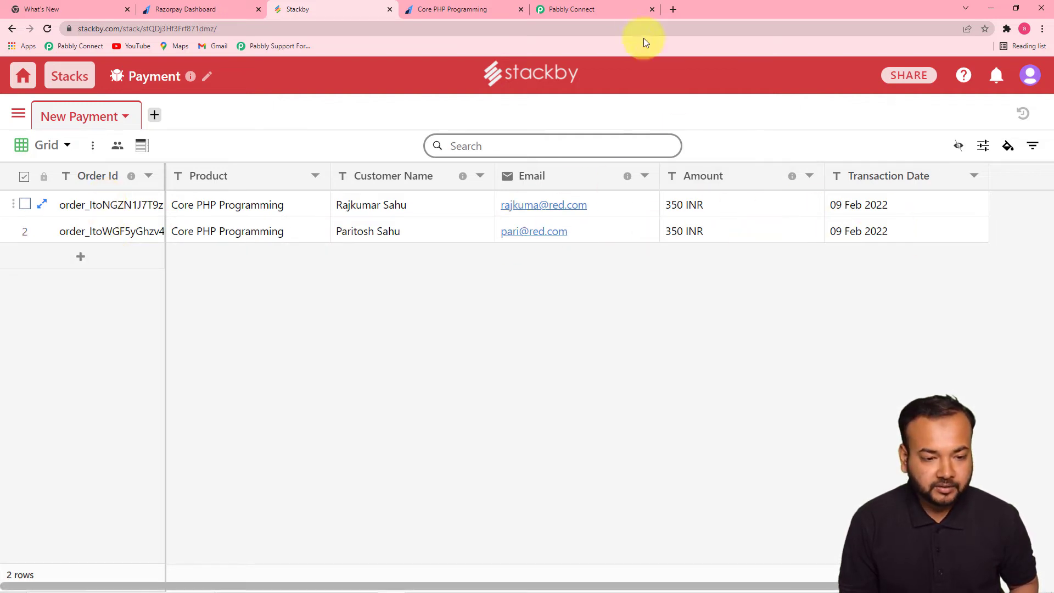
left_click(620, 11)
left_click(258, 291)
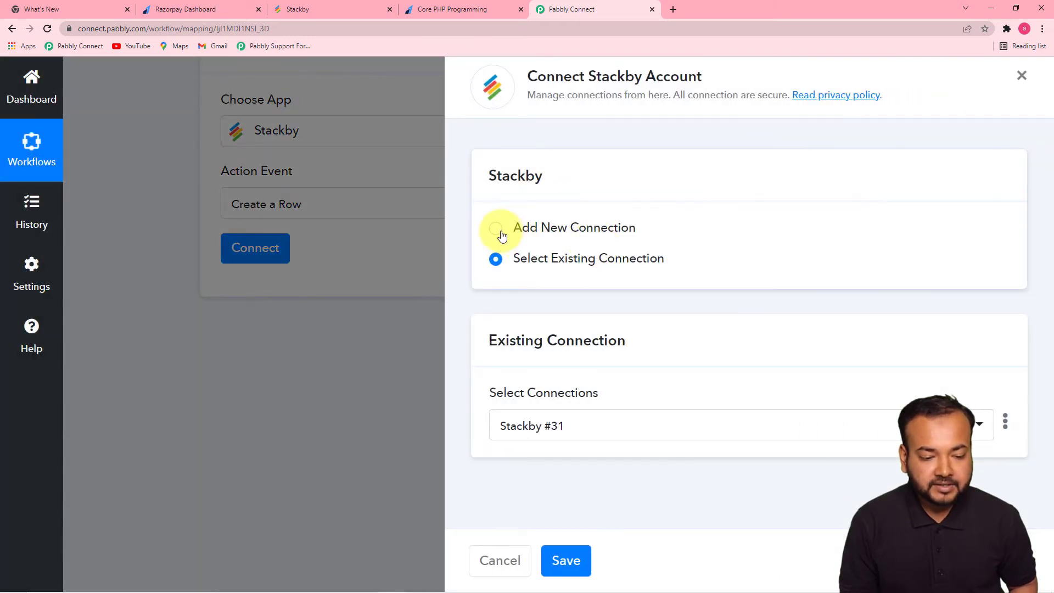
- Start a new Stackby connection (Stackby #32) and switch to Stackby for the API key
left_click(497, 231)
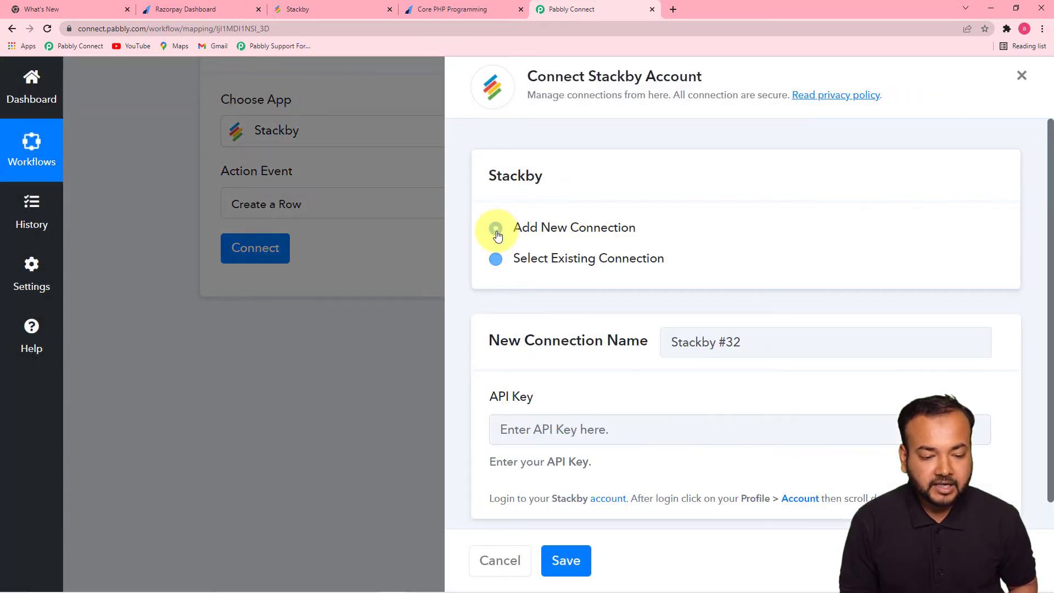
scroll(816, 348, "down", 1)
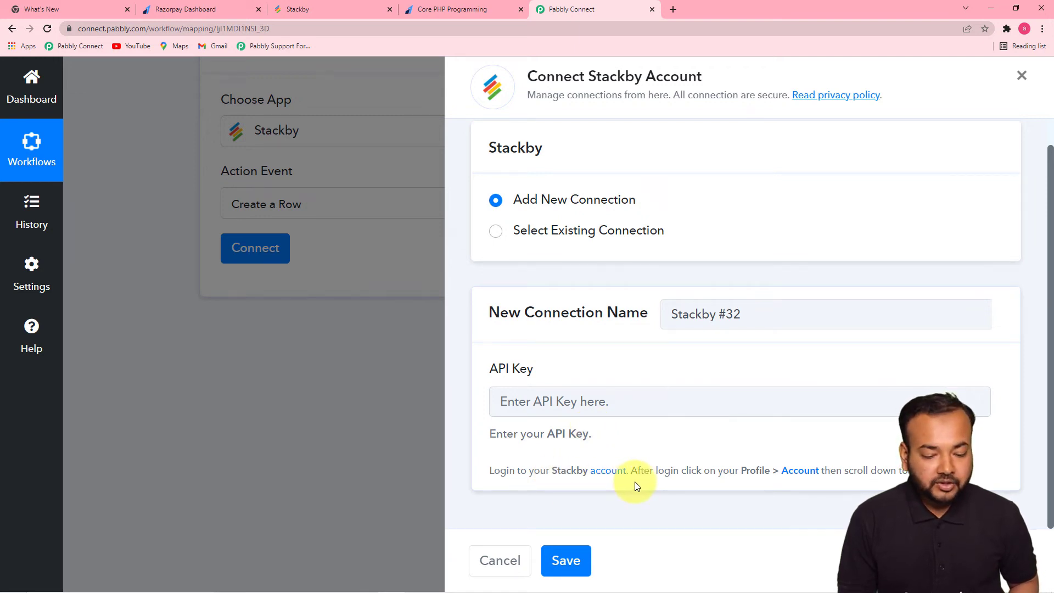
left_click(307, 12)
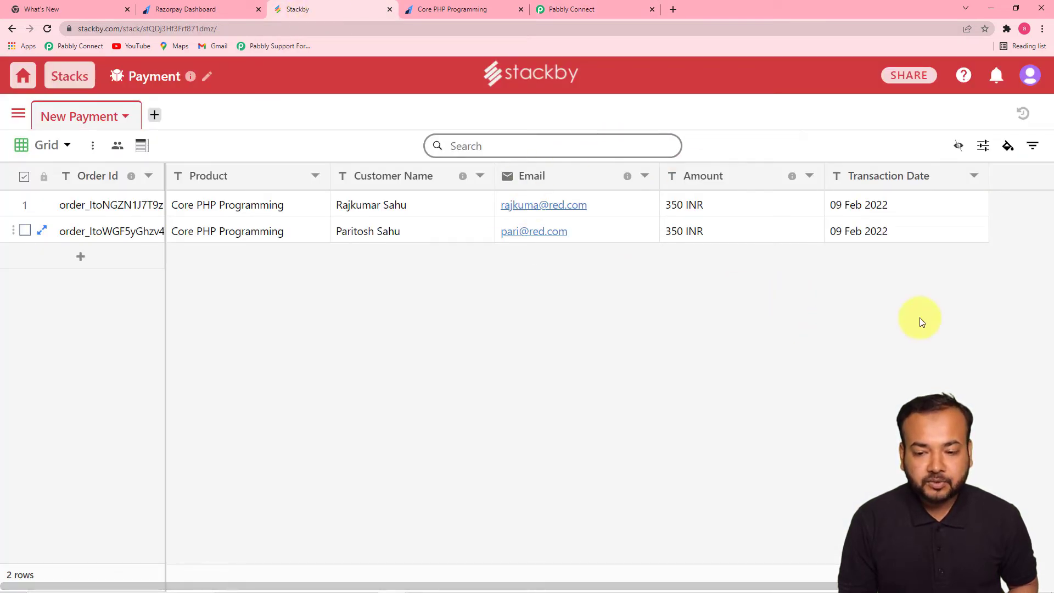
- Copy the personal API key from Stackby's Account settings and return to Pabbly Connect
left_click(1030, 77)
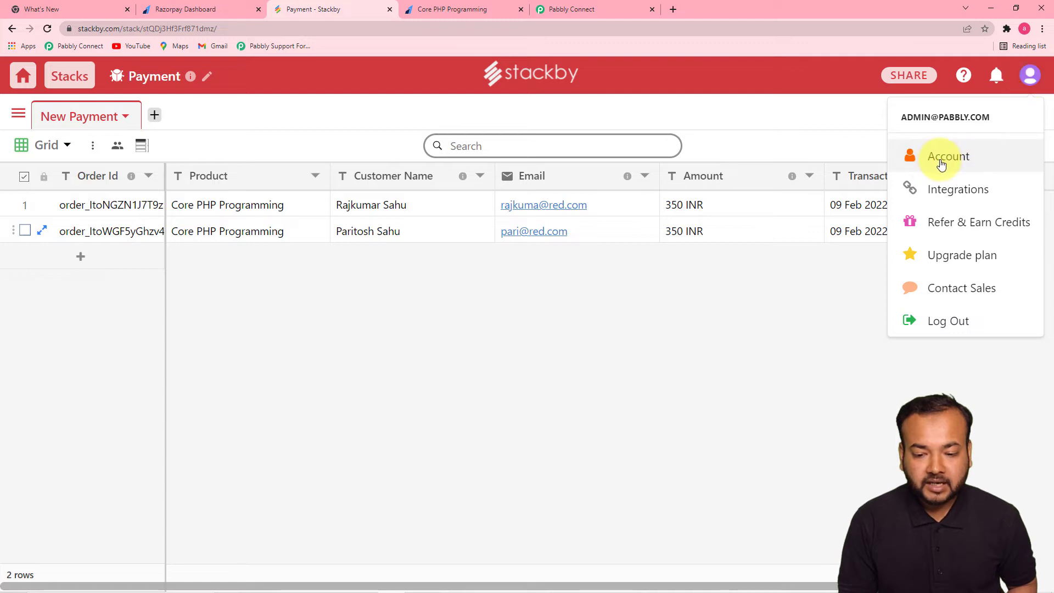
left_click(941, 164)
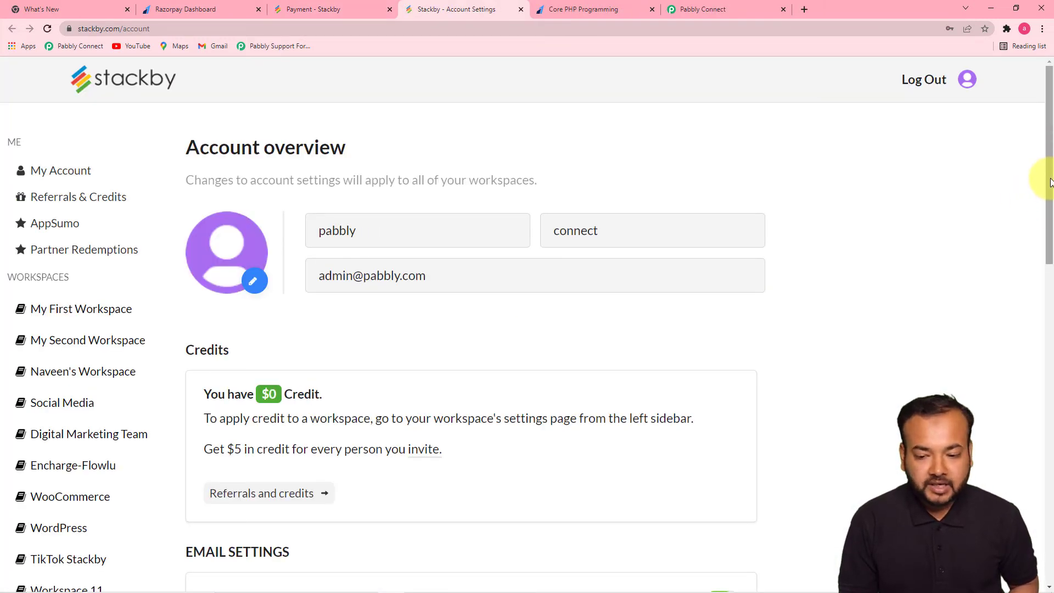
scroll(1049, 183, "down", 10)
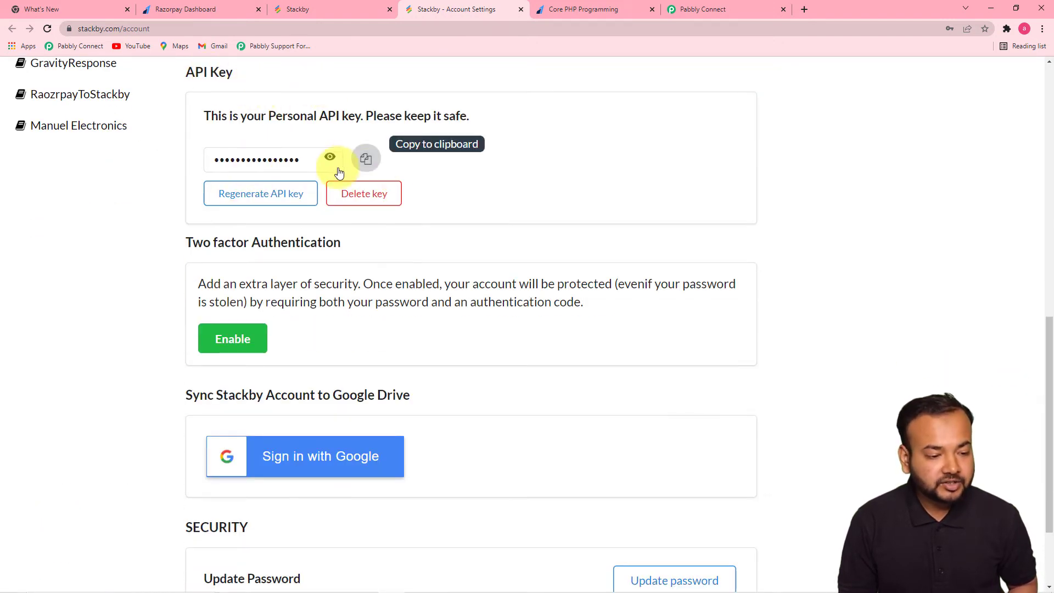
left_click(367, 160)
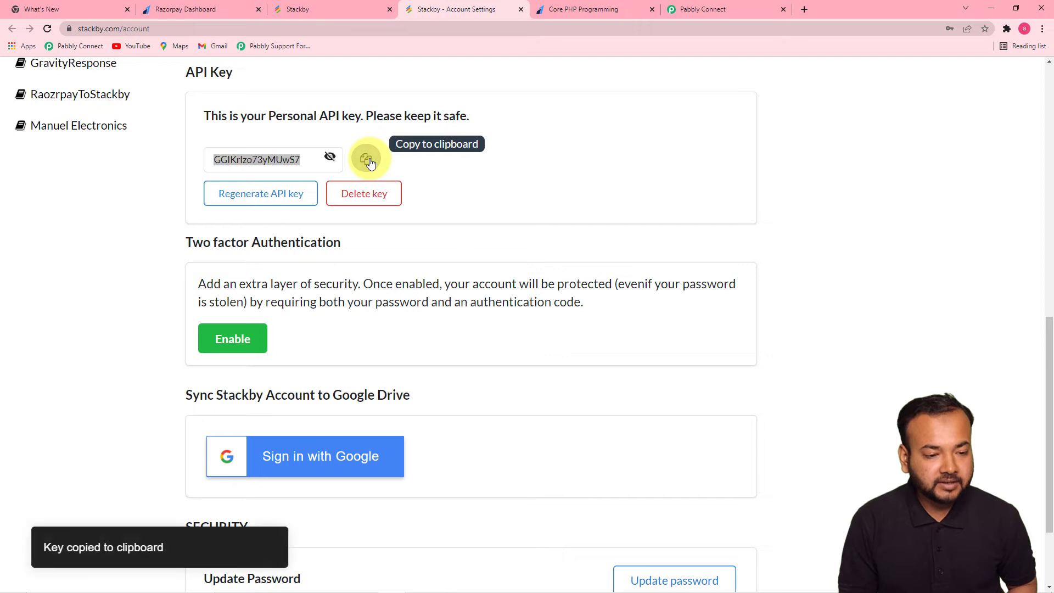
left_click(713, 8)
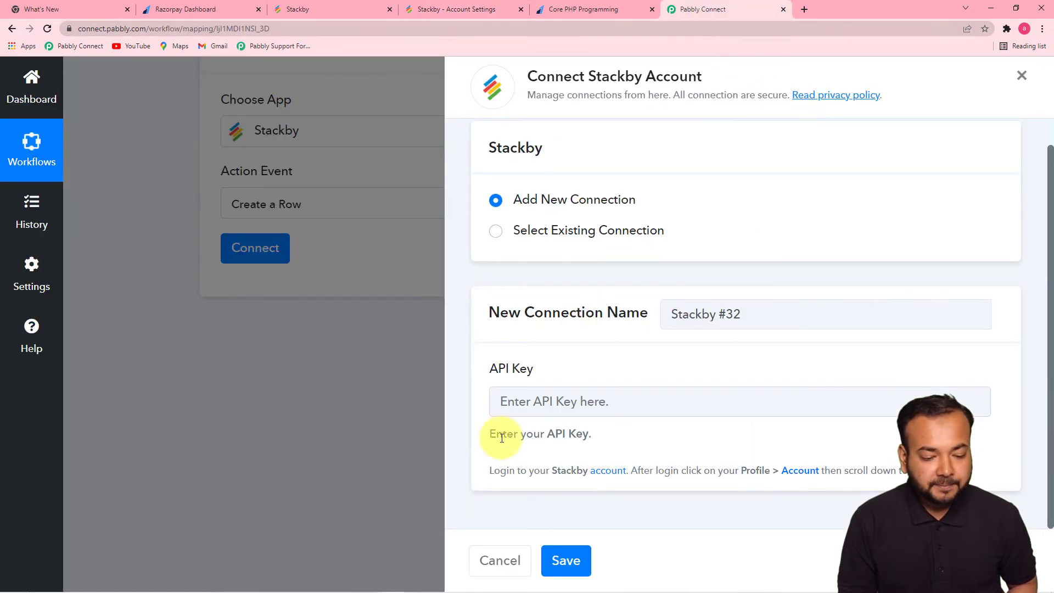
- Paste the copied API key into the connection form and save the Stackby connection
right_click(518, 400)
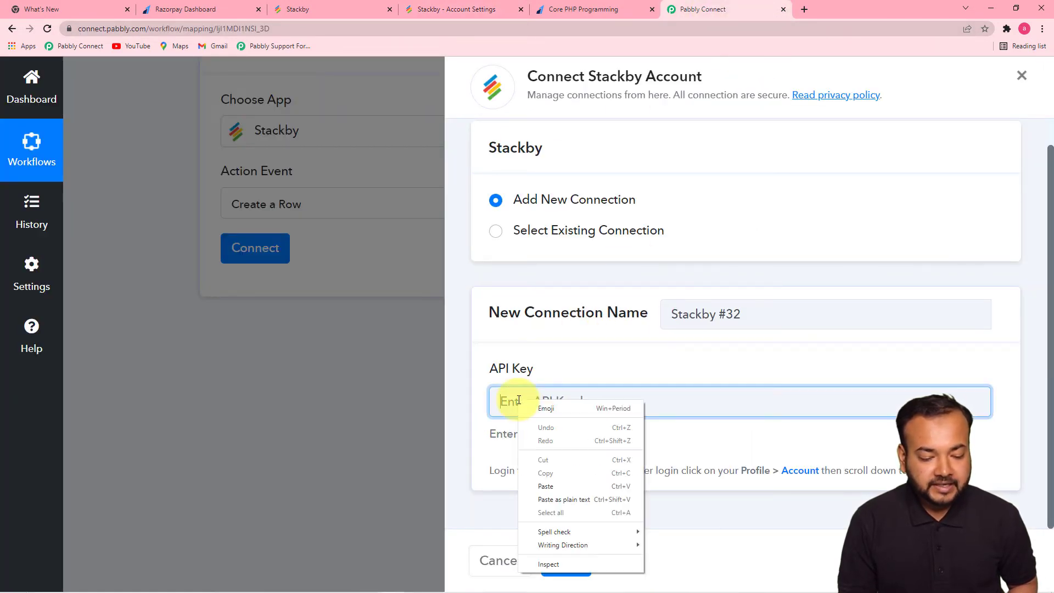
left_click(545, 485)
left_click(564, 561)
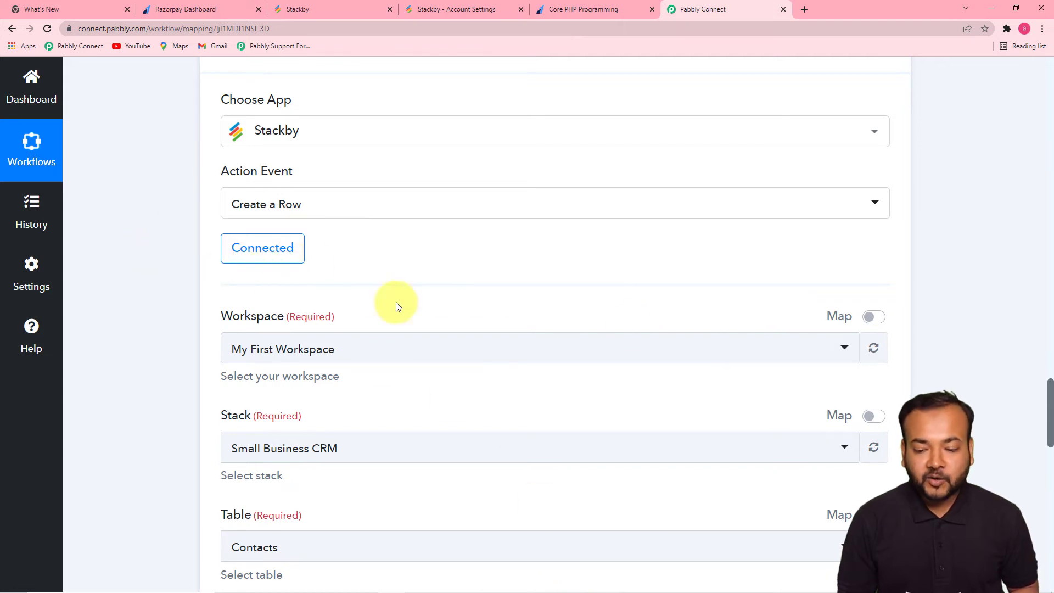
left_click_drag(1049, 390, 1046, 419)
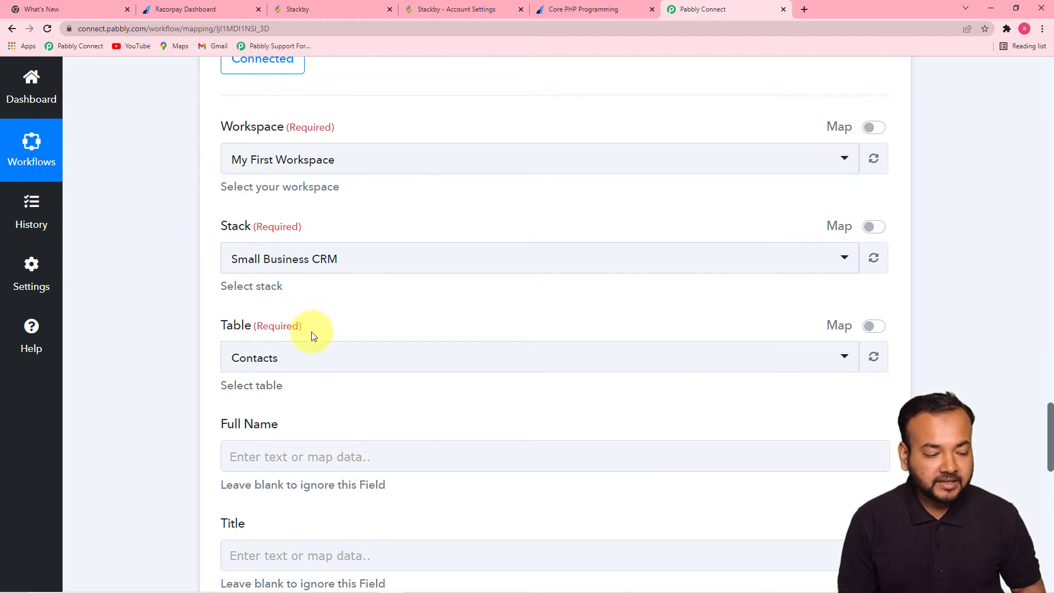
left_click(325, 16)
- Locate the RaozrpayToStackby workspace and its Payment stack on the Stackby dashboard
left_click(12, 29)
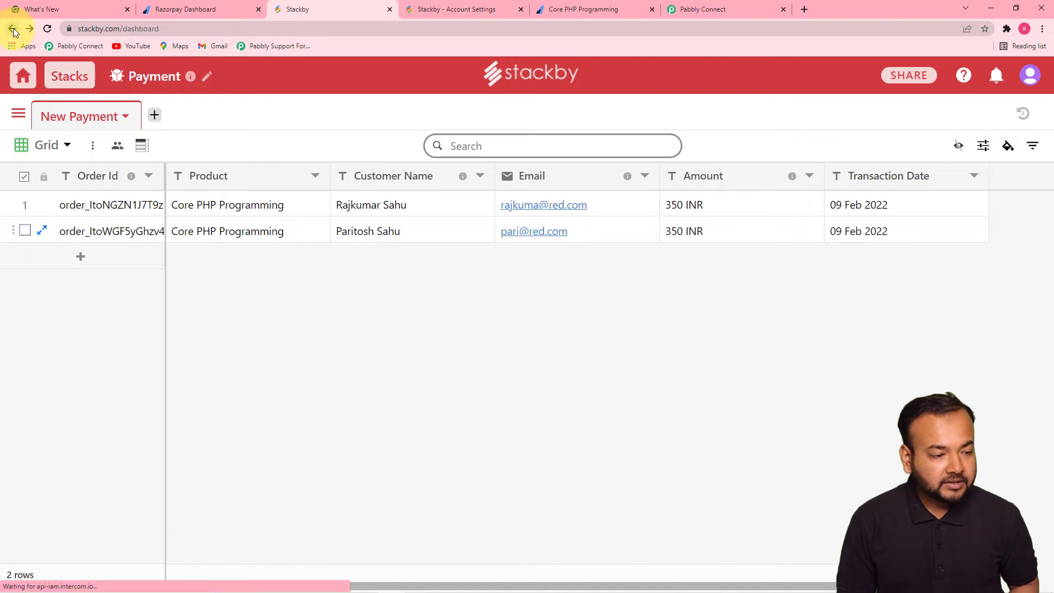
scroll(17, 264, "down", 1)
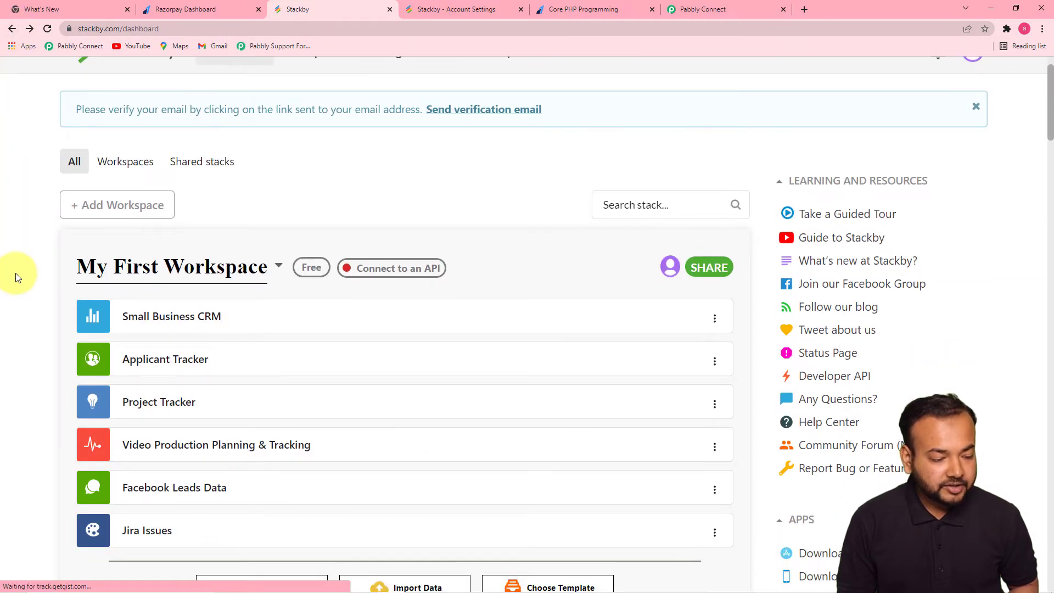
scroll(16, 274, "down", 1)
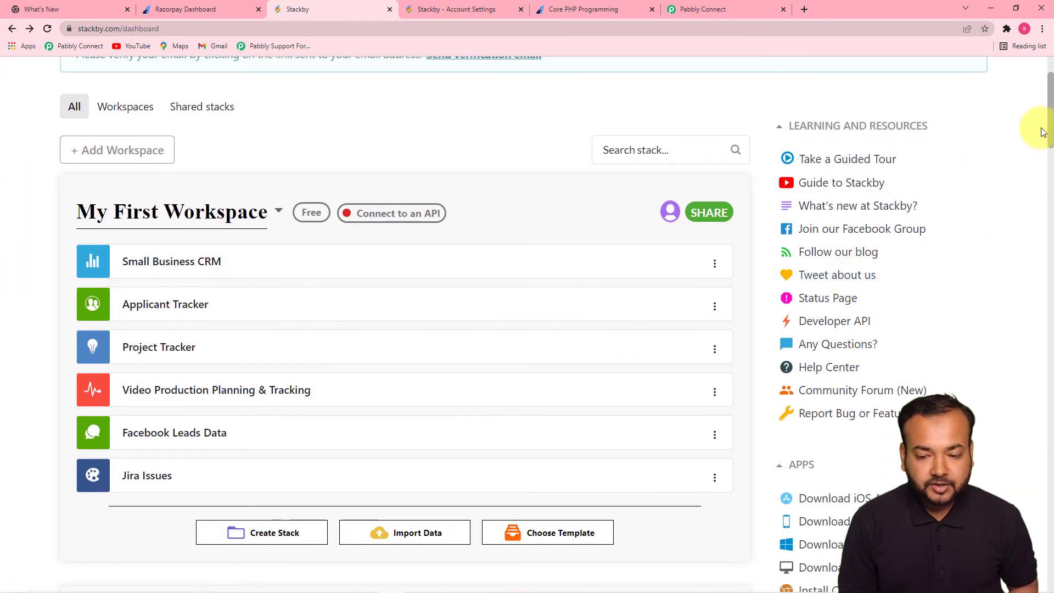
left_click_drag(1049, 130, 1049, 553)
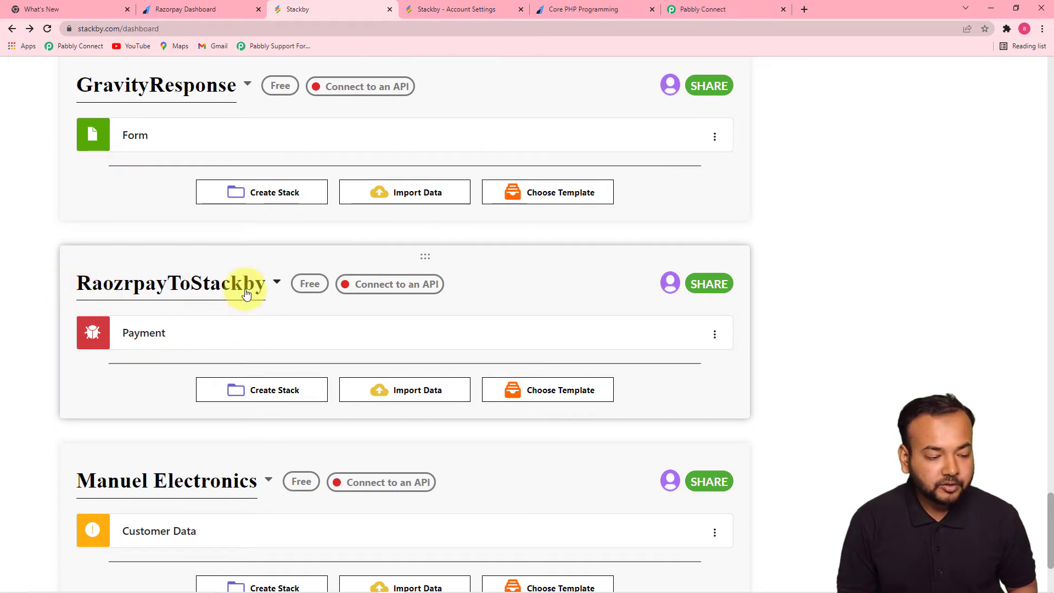
left_click(717, 11)
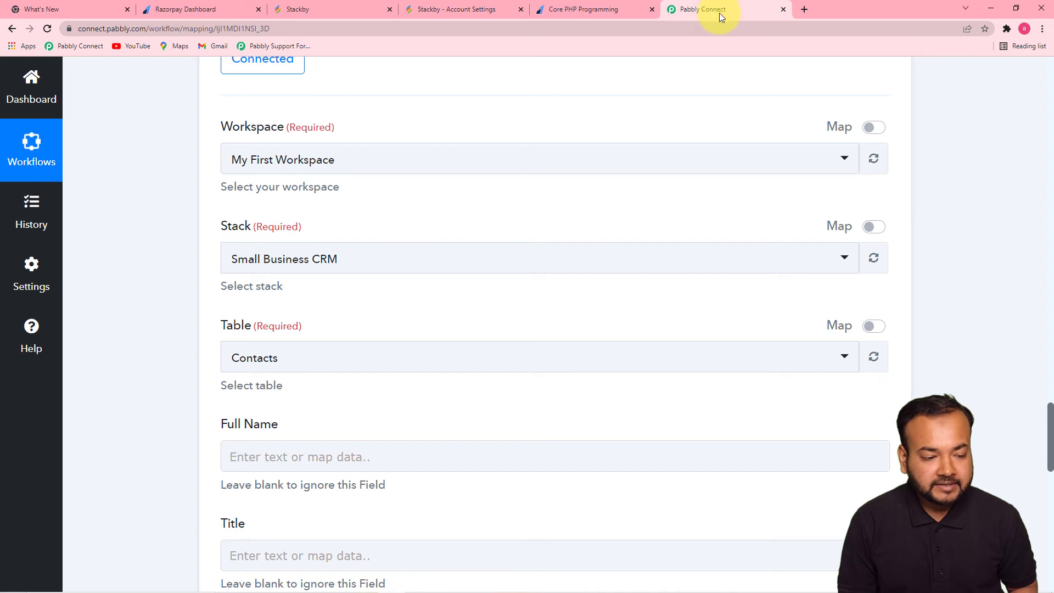
- Set the Stackby step to workspace RaozrpayToStackby and stack Payment, revealing New Payment's fields
left_click(422, 165)
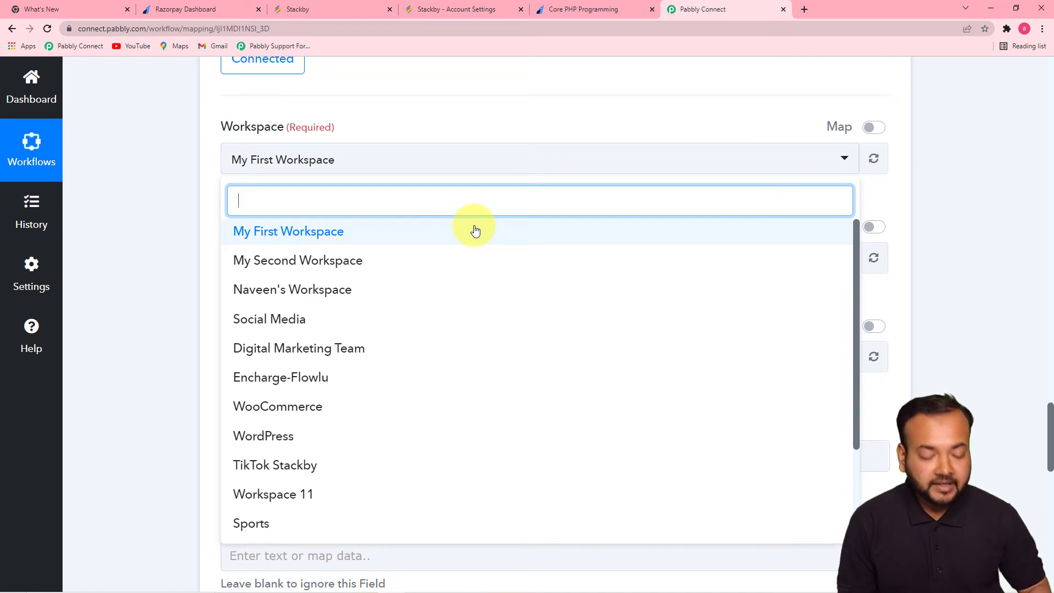
type("ra")
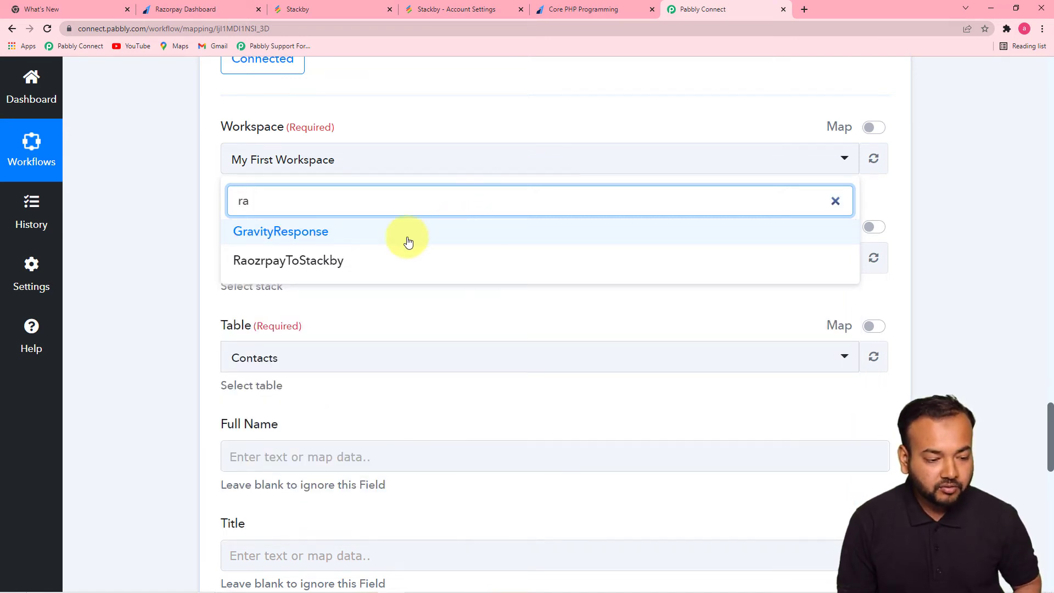
left_click(321, 266)
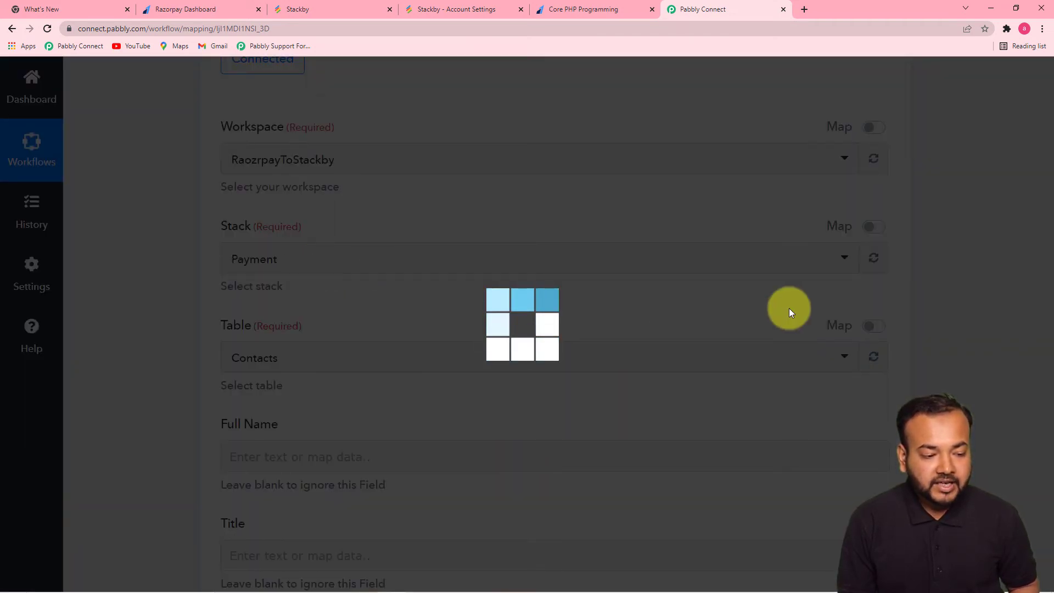
left_click(308, 9)
left_click(151, 340)
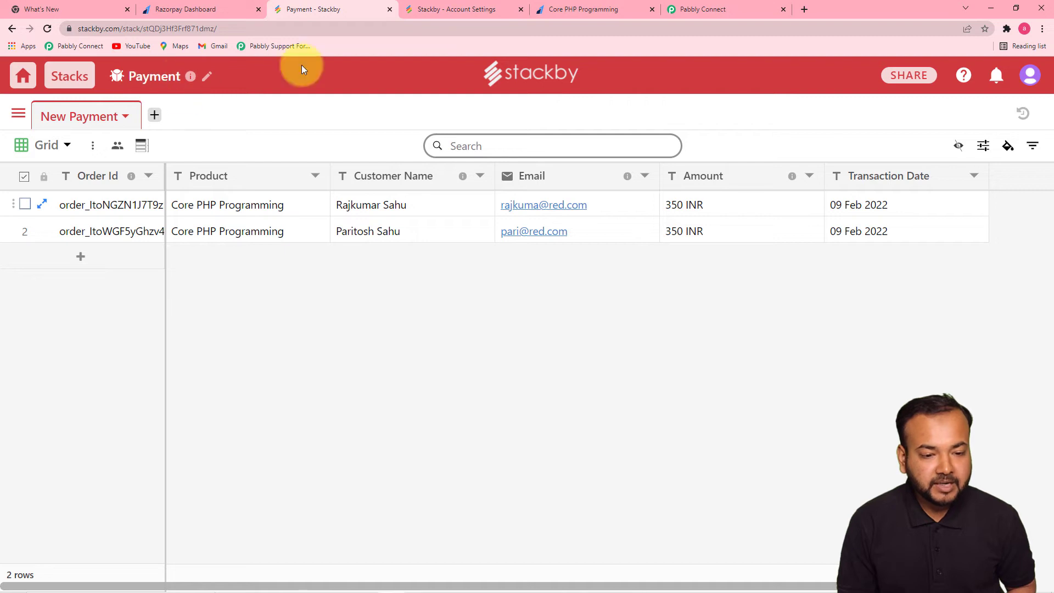
left_click(737, 8)
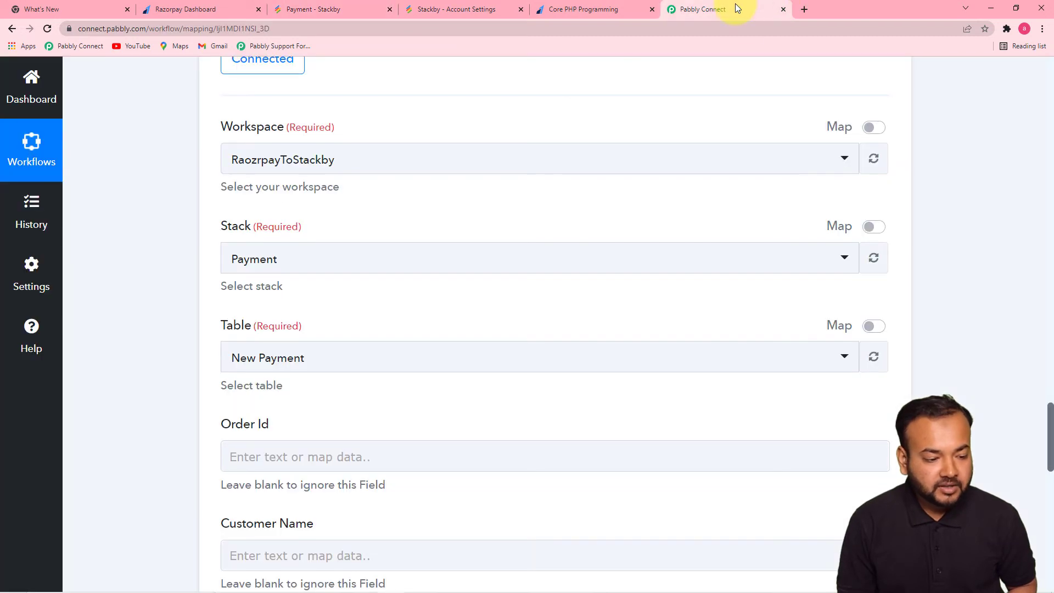
left_click(350, 259)
left_click(301, 342)
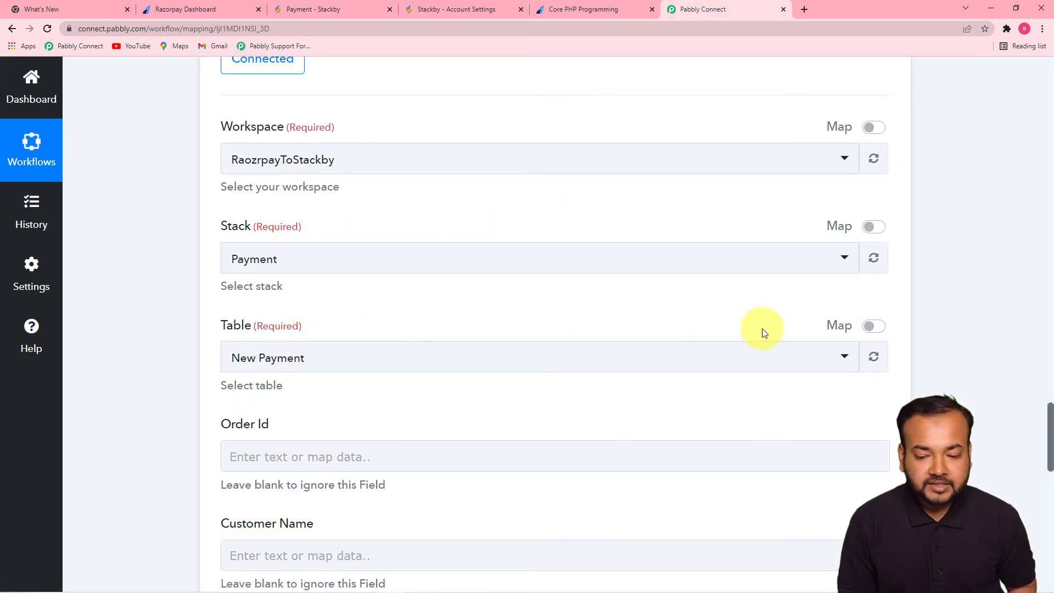
left_click_drag(1050, 413, 1047, 432)
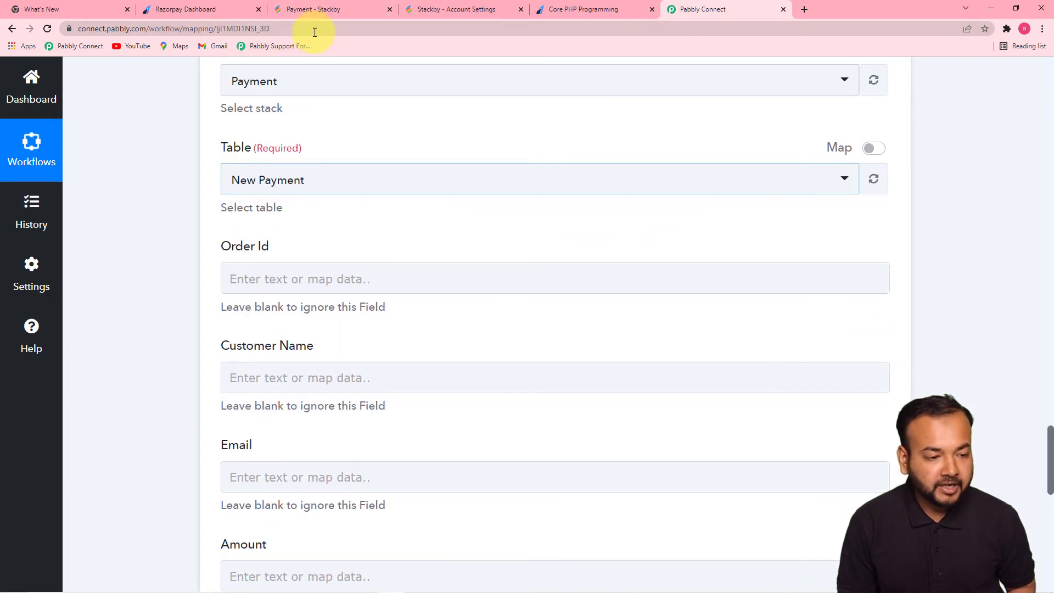
left_click(318, 15)
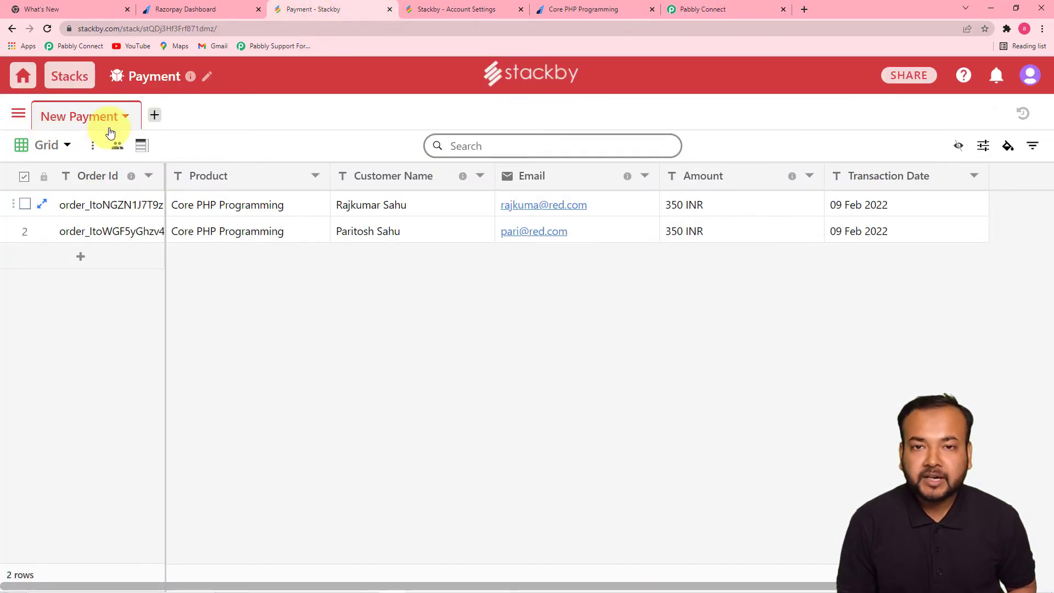
left_click(723, 11)
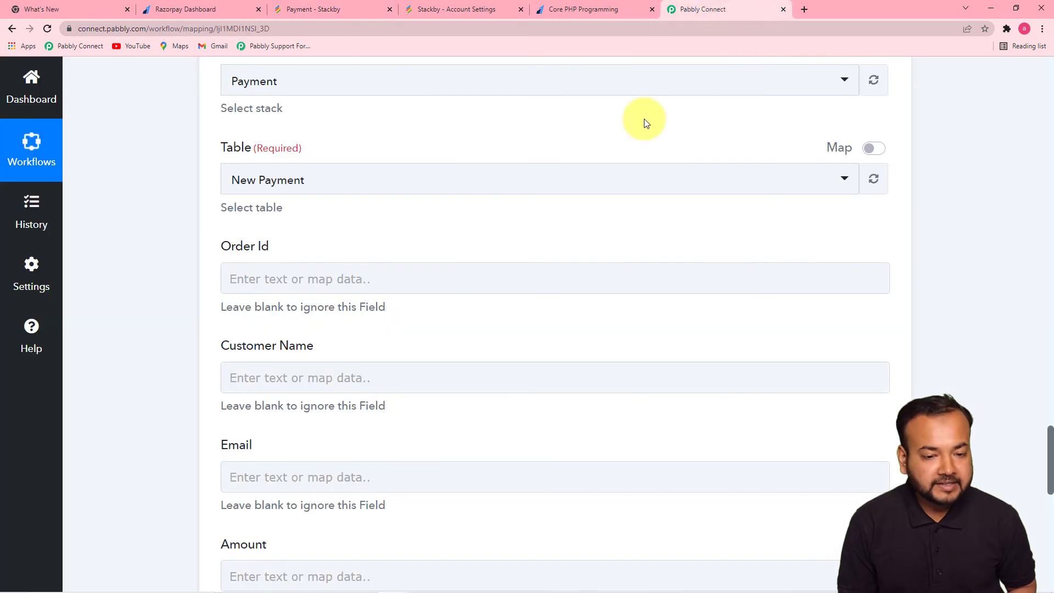
scroll(316, 209, "down", 4)
scroll(316, 210, "up", 3)
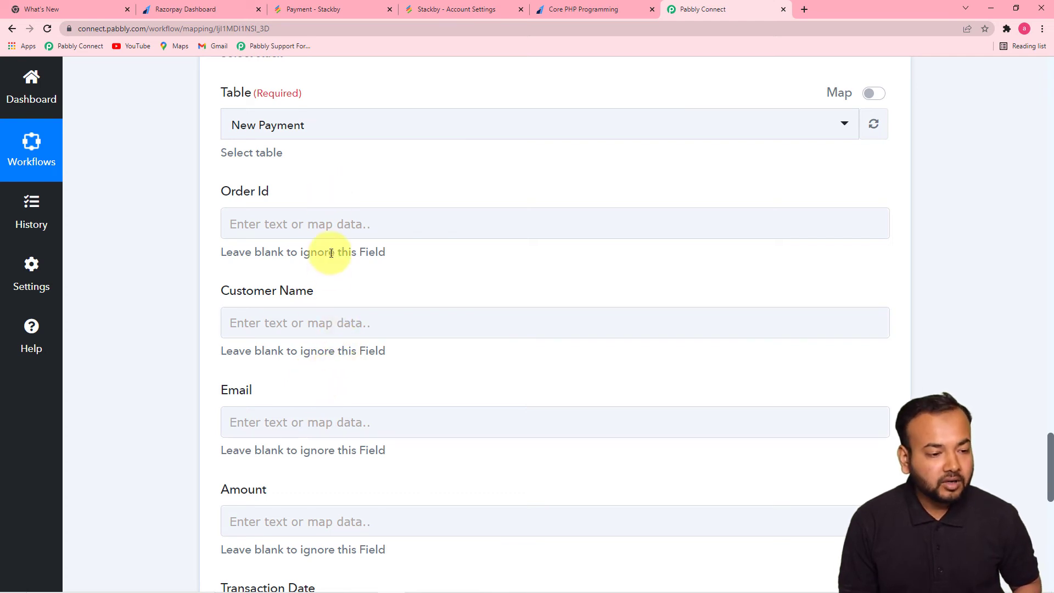
left_click(308, 8)
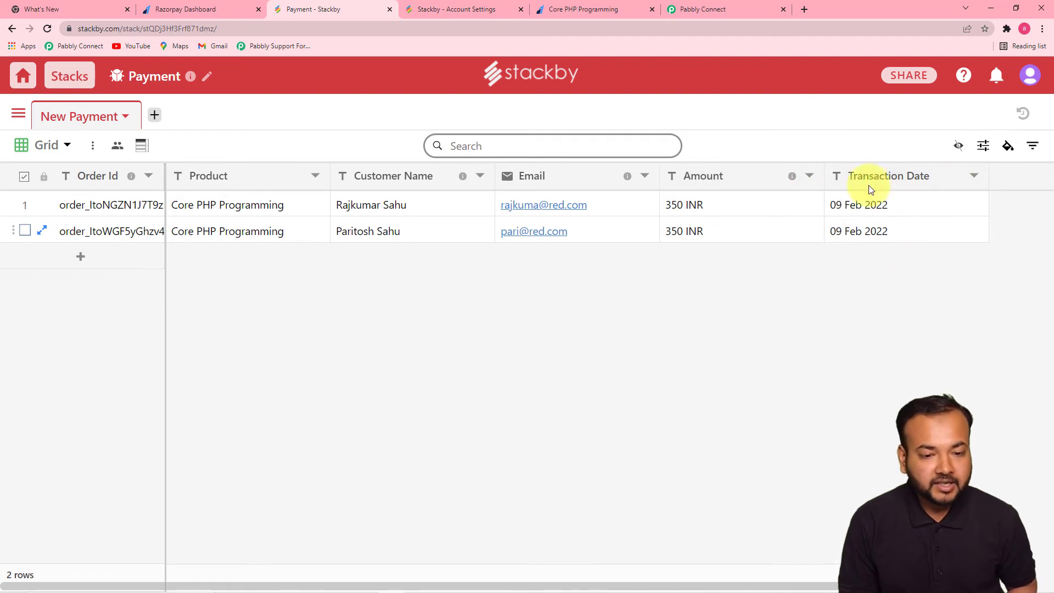
left_click(725, 12)
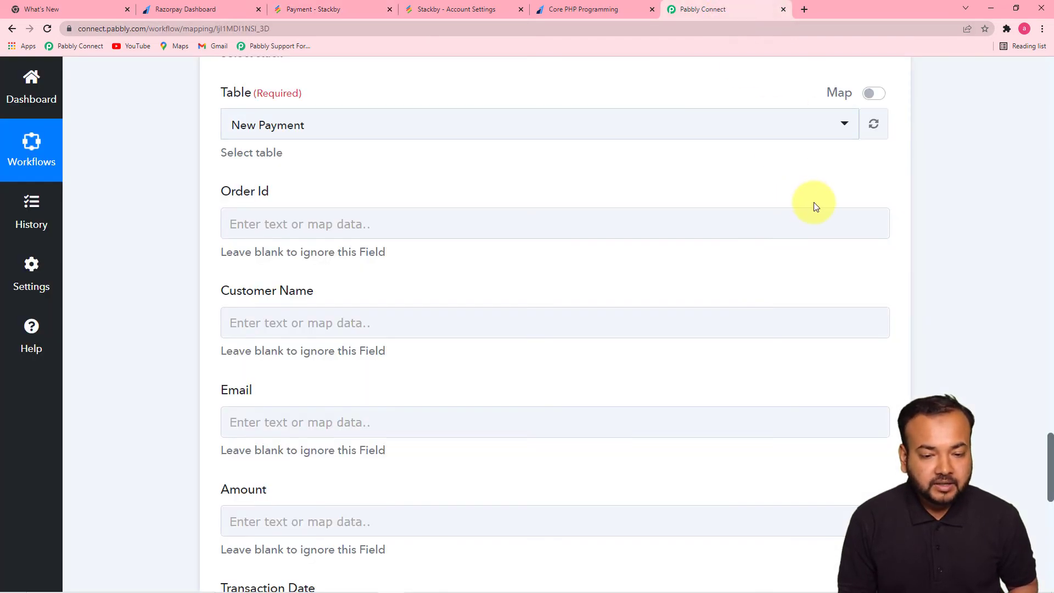
left_click(314, 434)
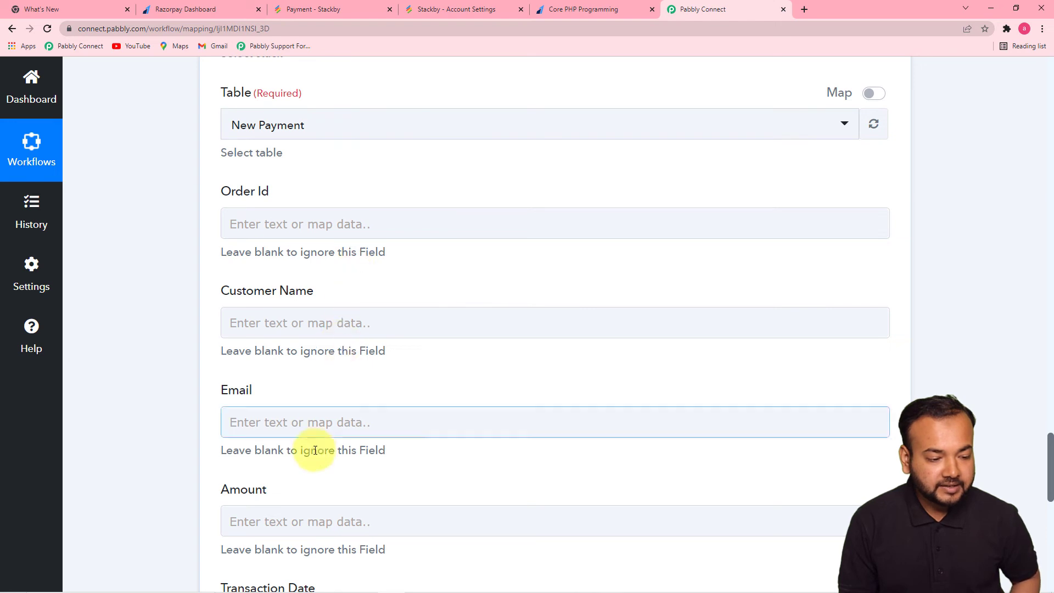
left_click_drag(1050, 440, 1050, 476)
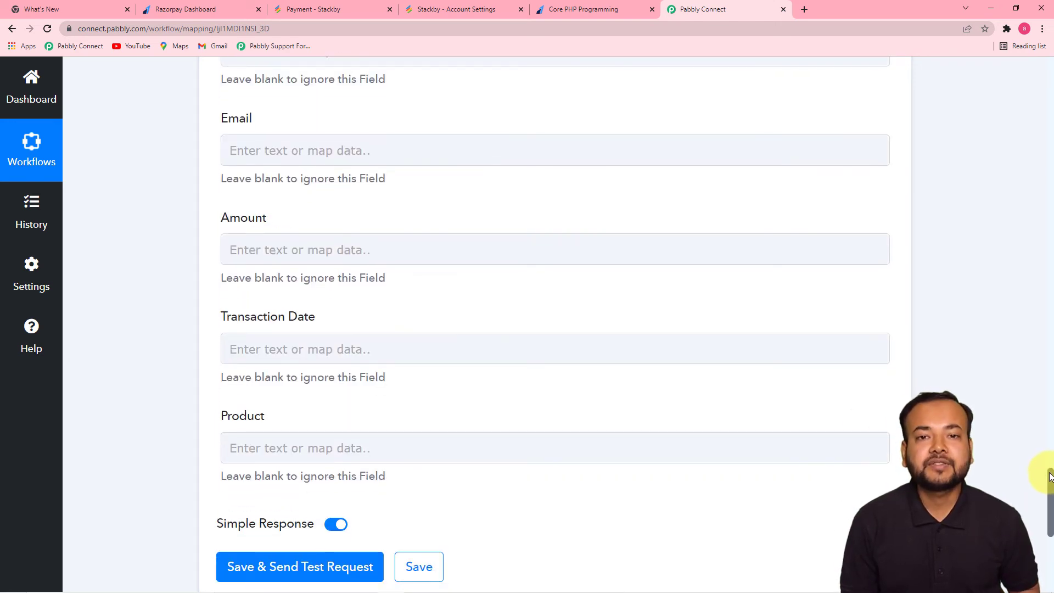
scroll(1037, 459, "up", 2)
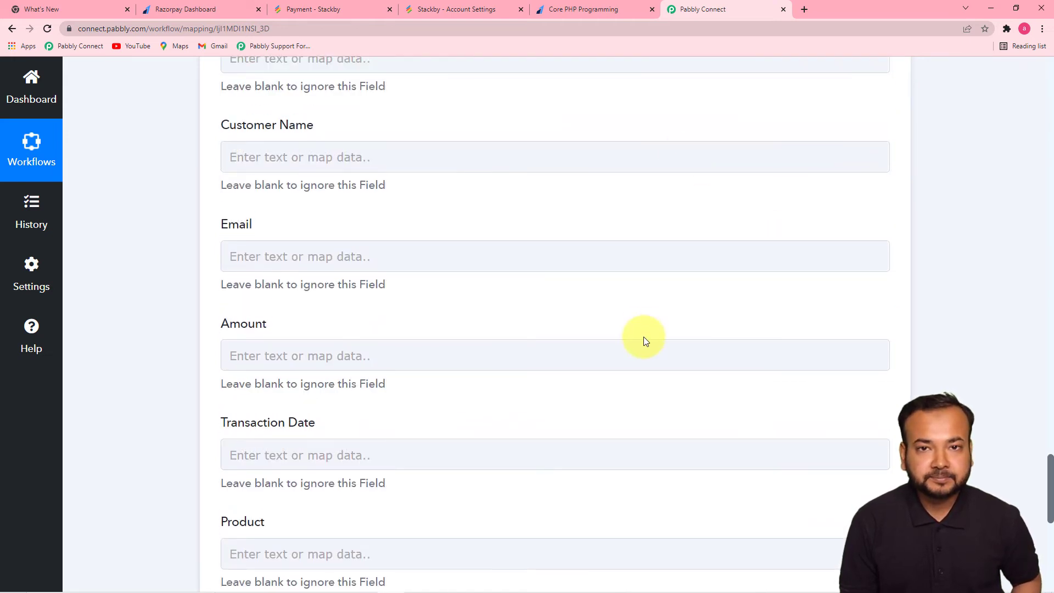
scroll(643, 337, "up", 3)
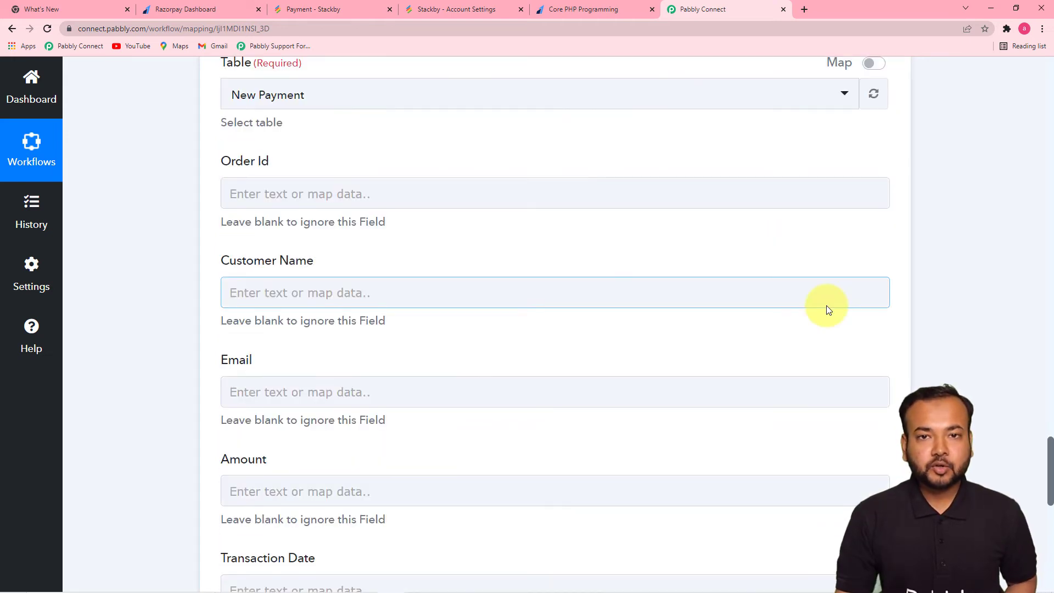
- Map Order Id to the Razorpay Payment Captured order id
left_click(386, 195)
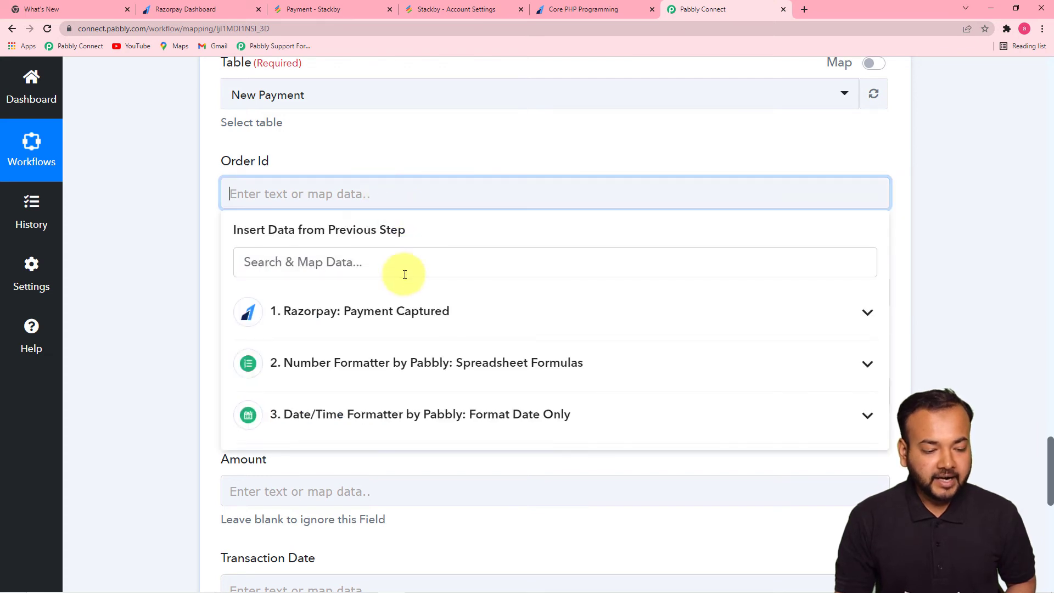
left_click(413, 326)
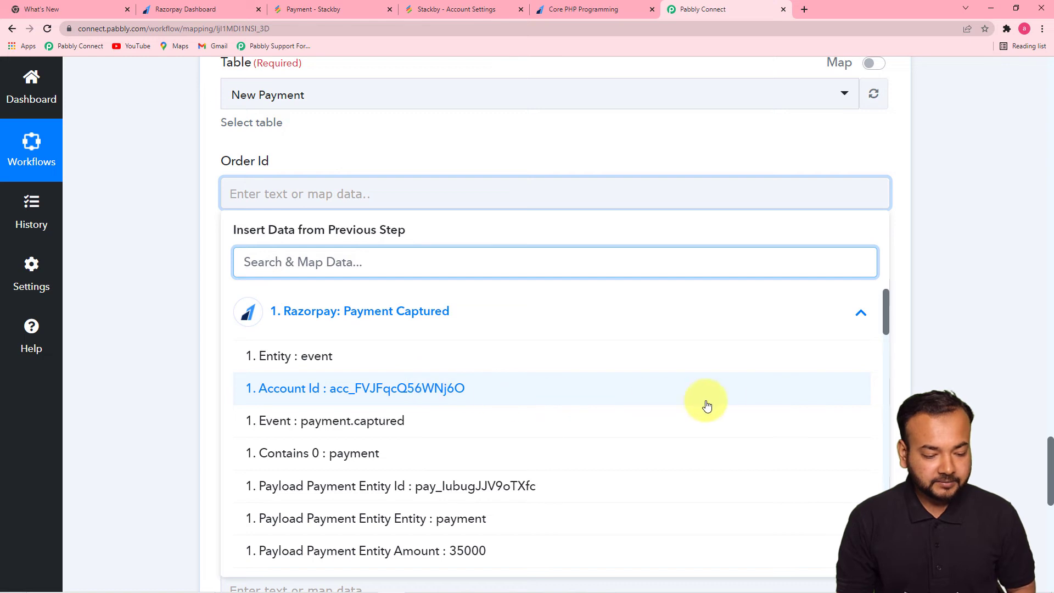
left_click_drag(885, 310, 893, 355)
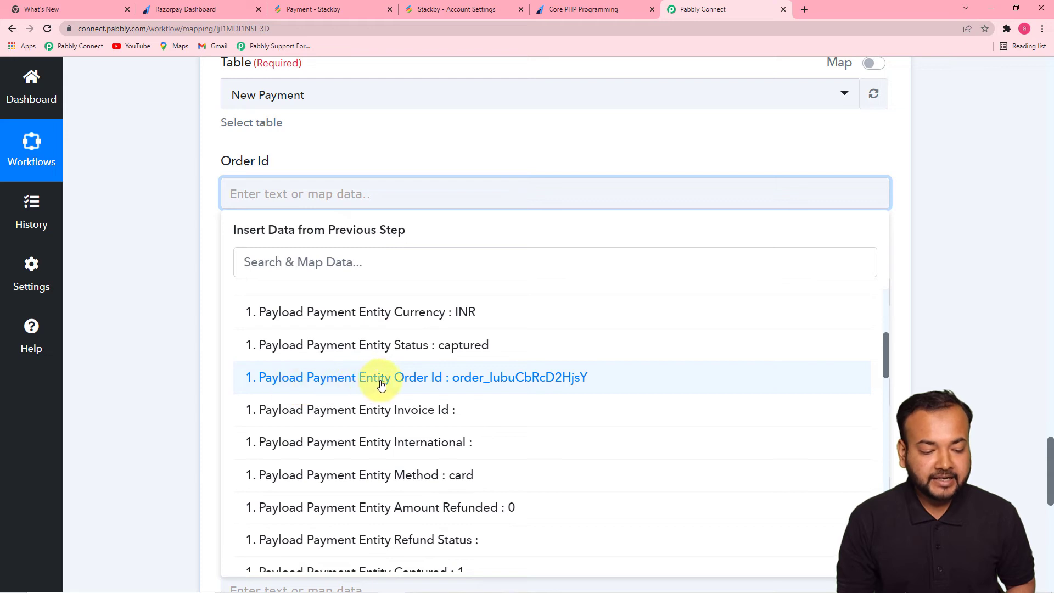
left_click(528, 382)
left_click(146, 270)
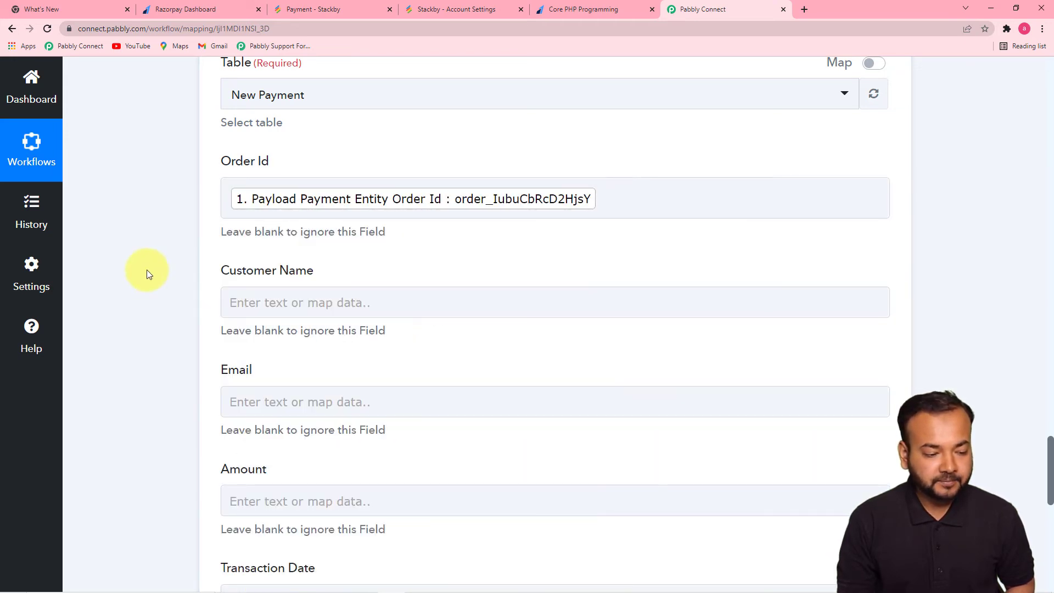
- Fill Customer Name with the payer's Notes First Name followed by Notes Last Name
scroll(325, 275, "down", 1)
left_click(529, 249)
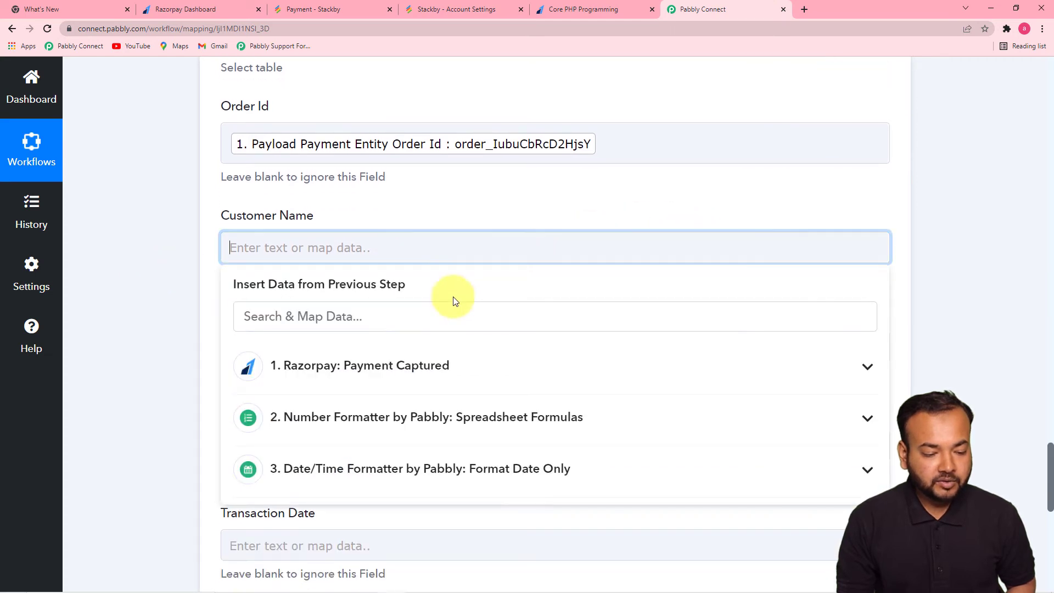
left_click(396, 364)
left_click_drag(885, 364, 887, 503)
left_click(620, 414)
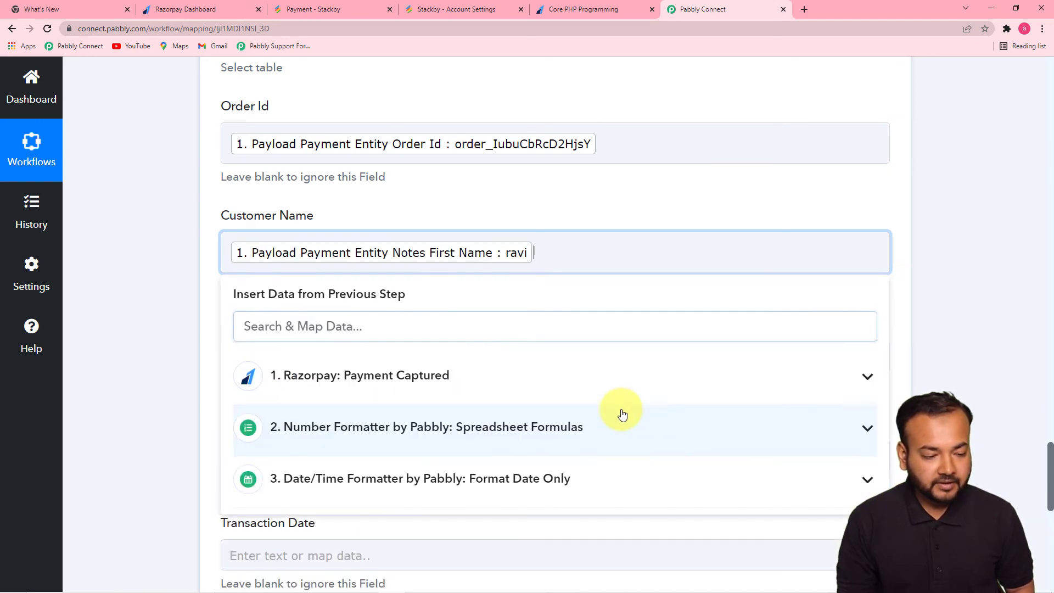
left_click(635, 391)
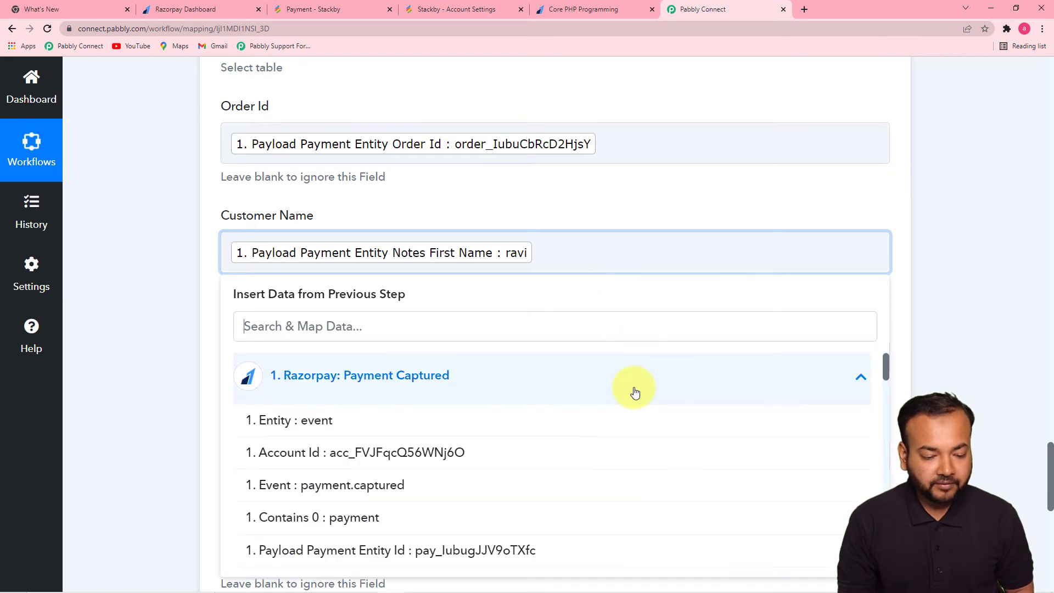
left_click_drag(884, 364, 853, 494)
left_click(713, 478)
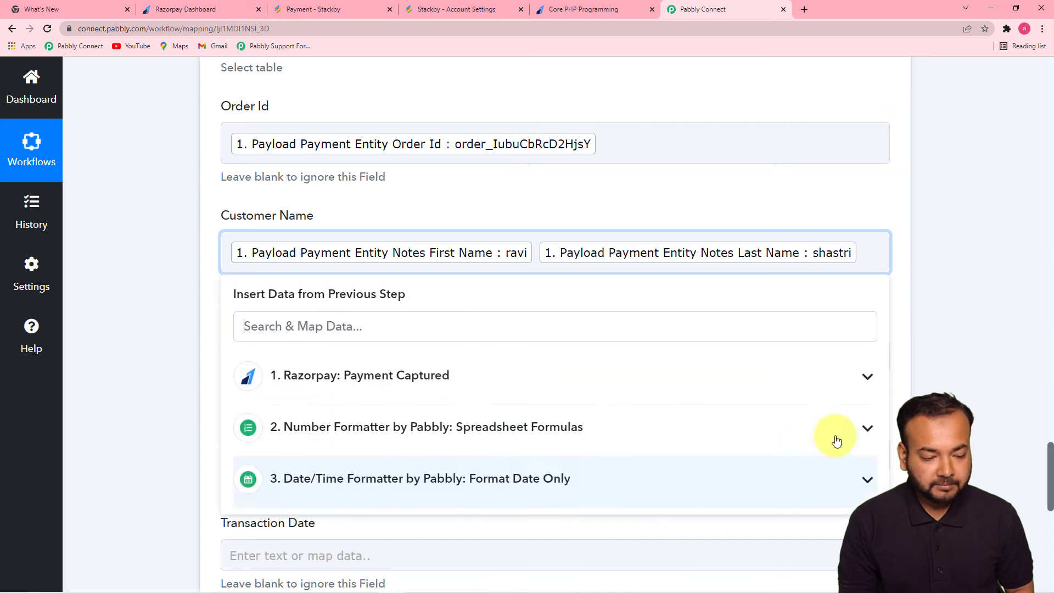
left_click(947, 335)
scroll(947, 335, "down", 3)
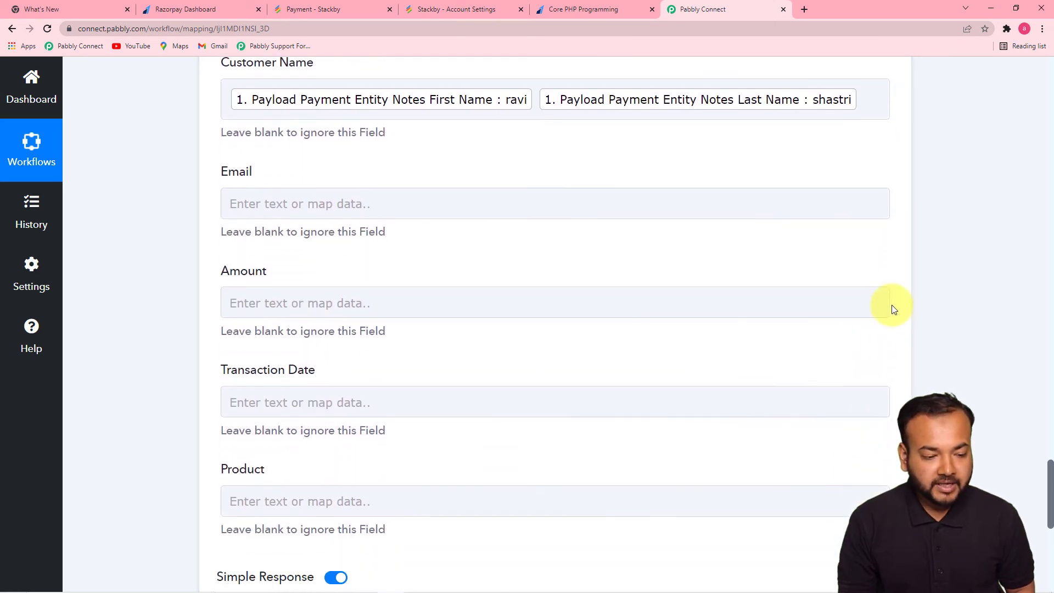
scroll(891, 307, "up", 1)
left_click(560, 245)
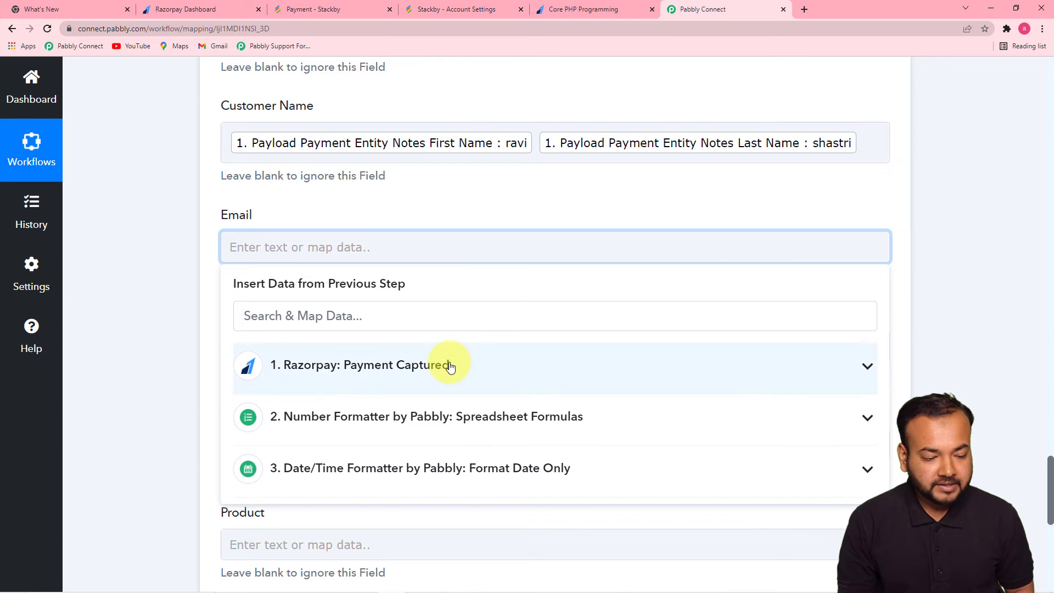
- Map Email to the Razorpay Payload Payment Entity Email
left_click(450, 367)
left_click_drag(887, 357, 888, 486)
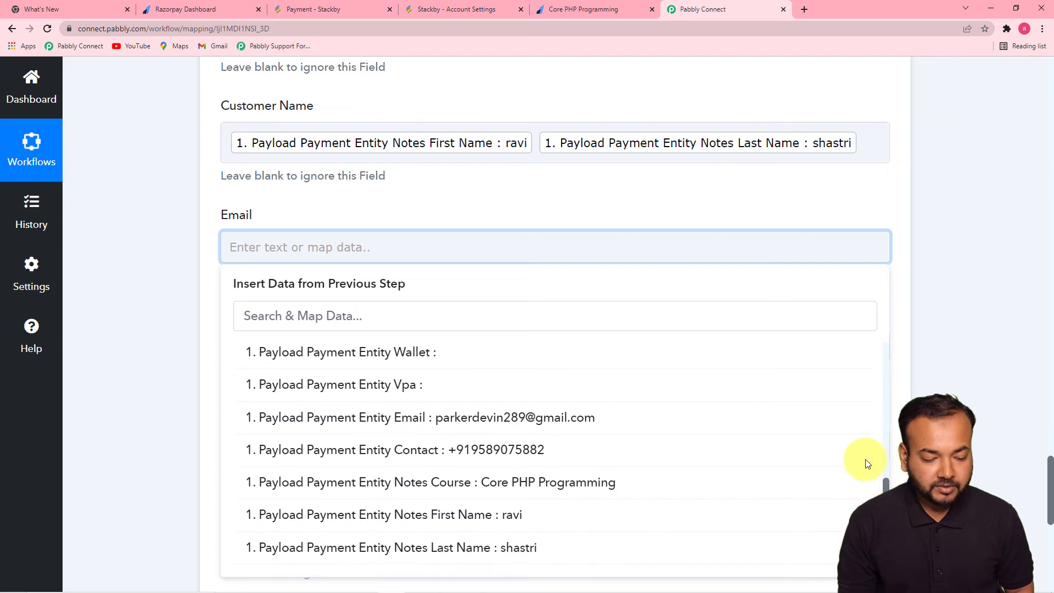
left_click(617, 423)
left_click(231, 300)
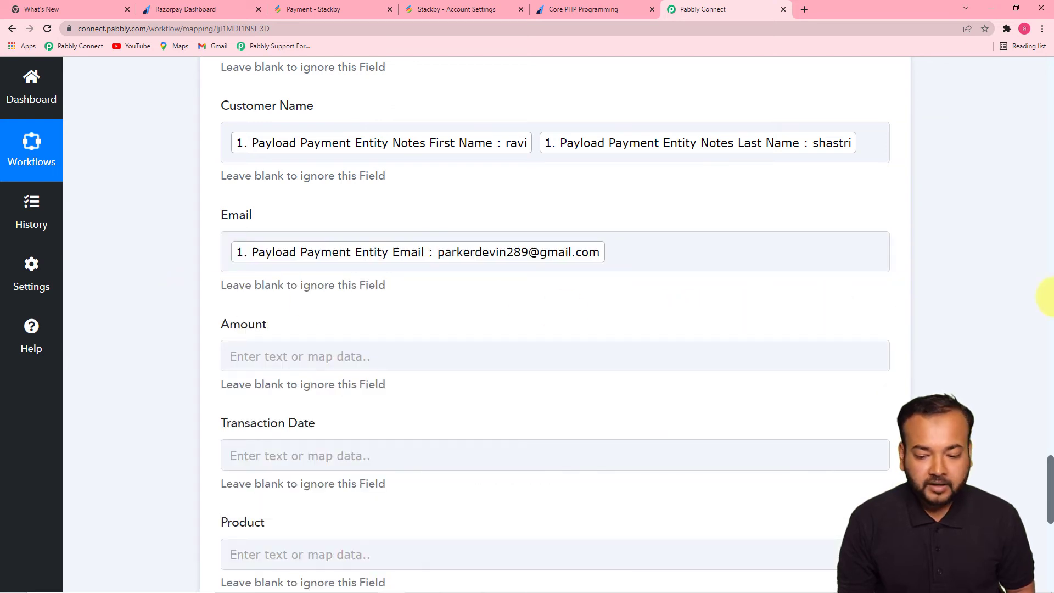
- Map Amount to the Number Formatter's Result of 350
left_click_drag(1047, 467, 1049, 502)
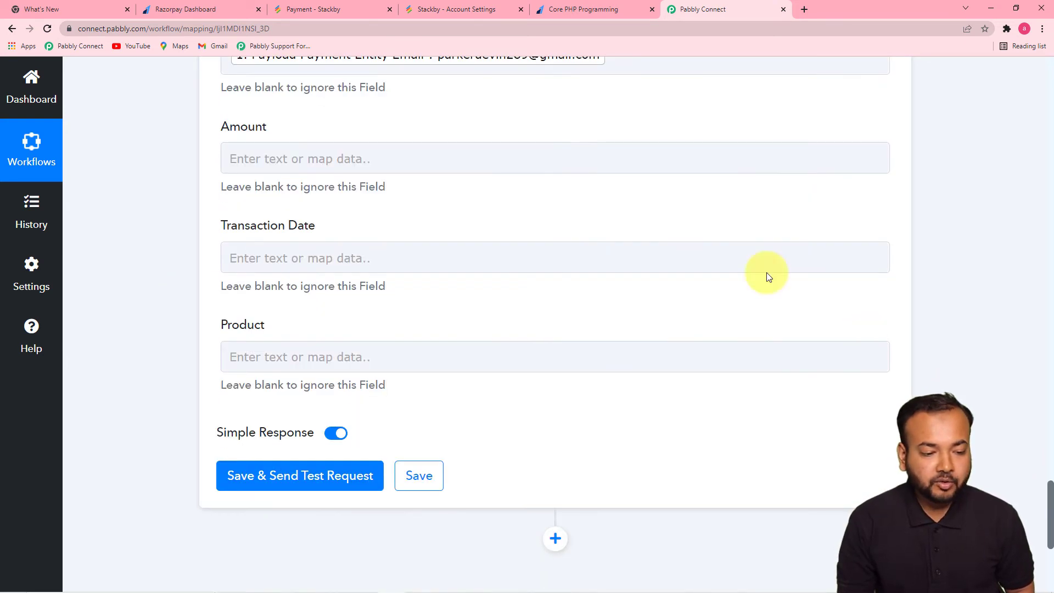
left_click(488, 148)
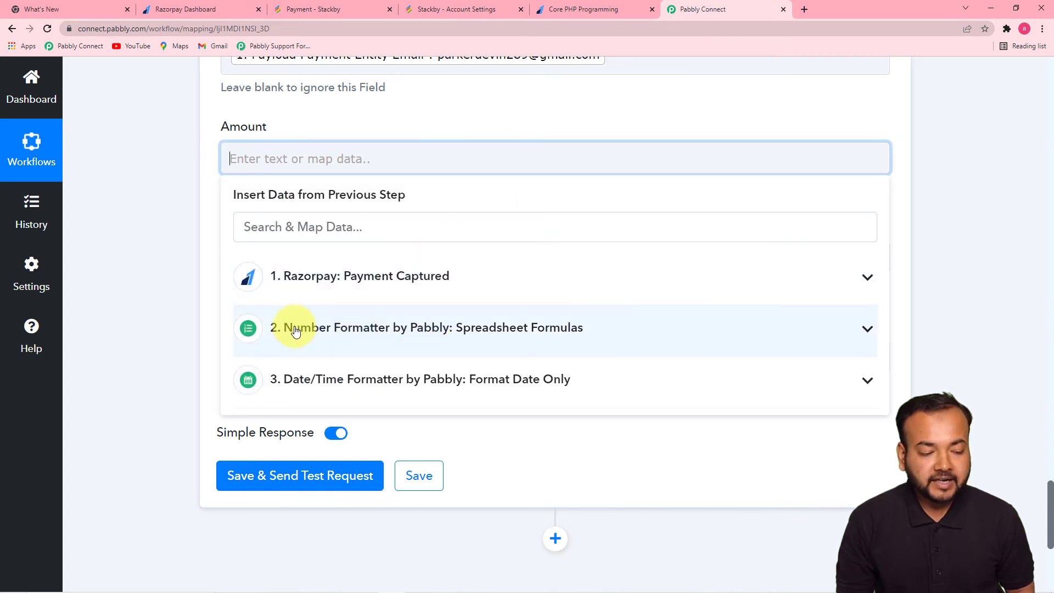
left_click(510, 340)
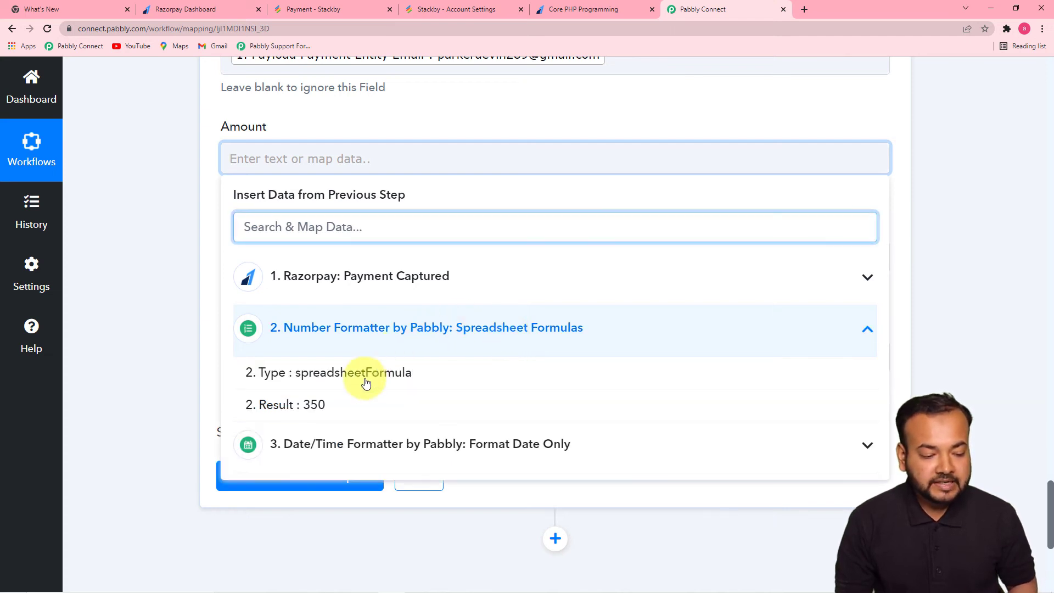
left_click(312, 411)
left_click(172, 262)
scroll(173, 261, "up", 3)
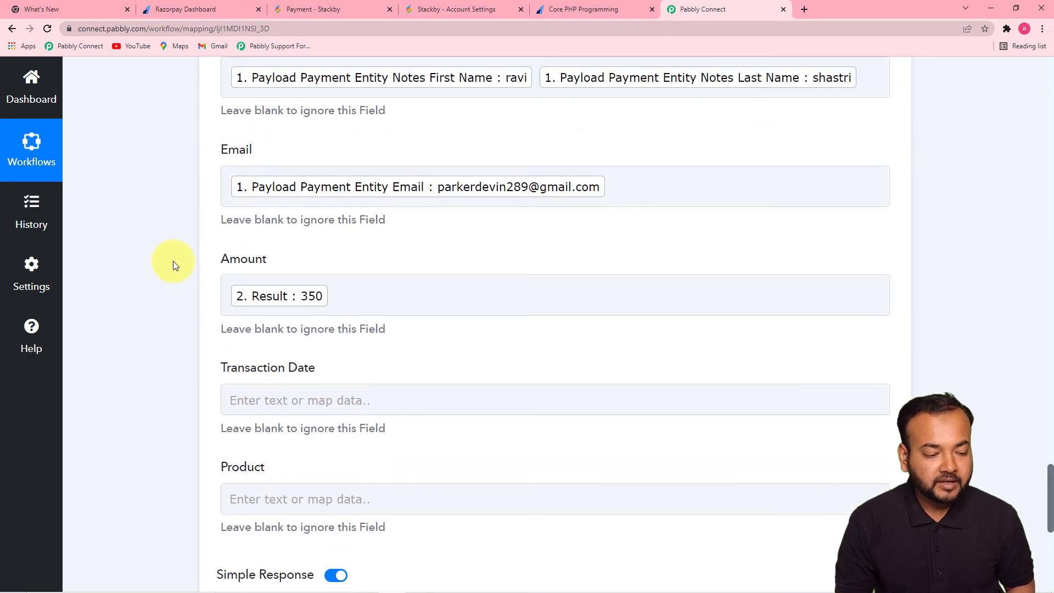
- Map Transaction Date to the Date/Time Formatter's Result, 2022-02-11
left_click_drag(1050, 468, 1048, 506)
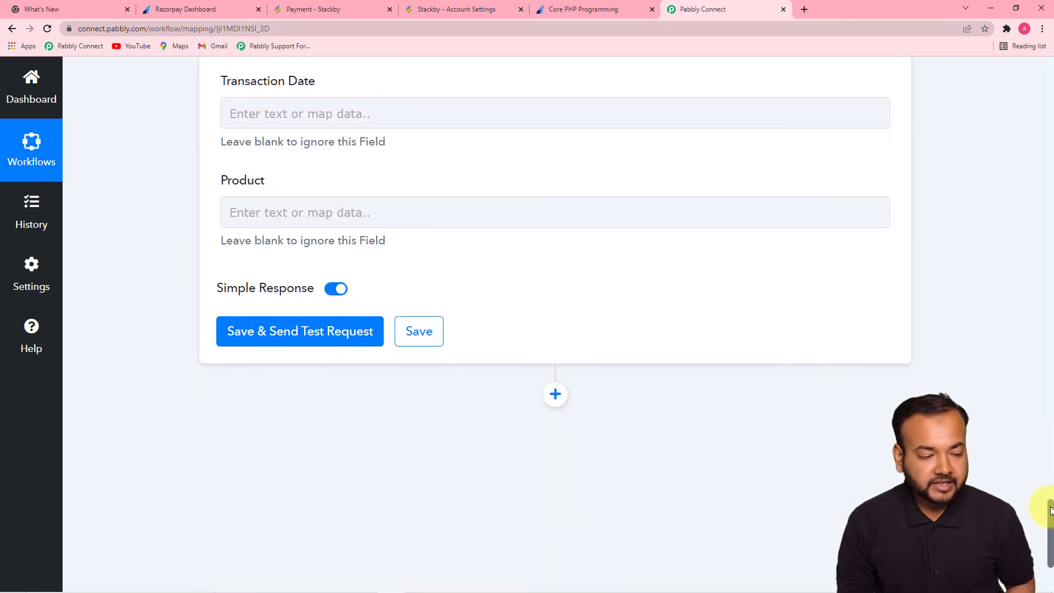
left_click(486, 97)
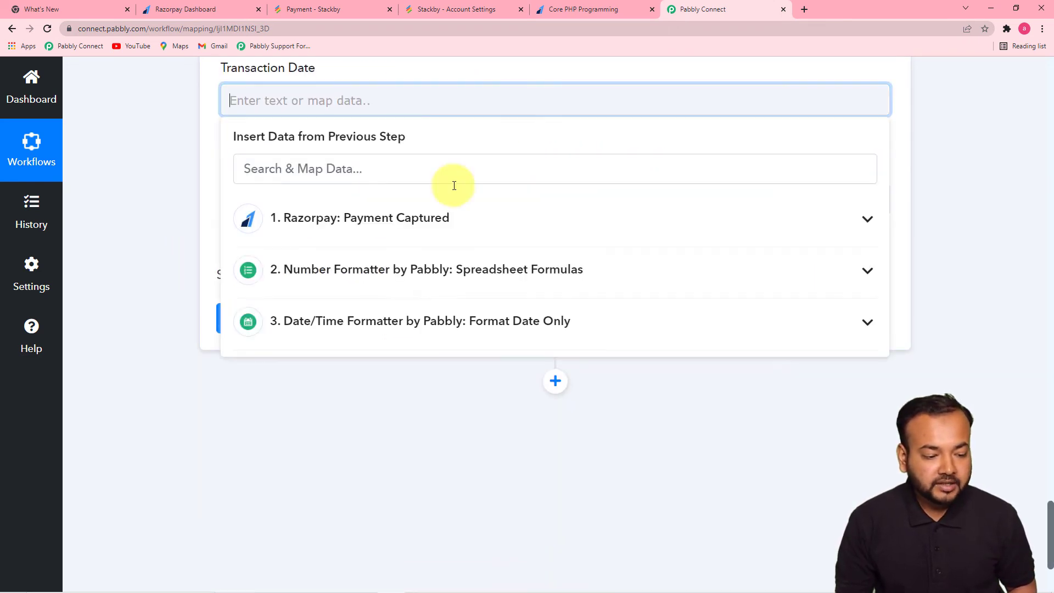
left_click(434, 327)
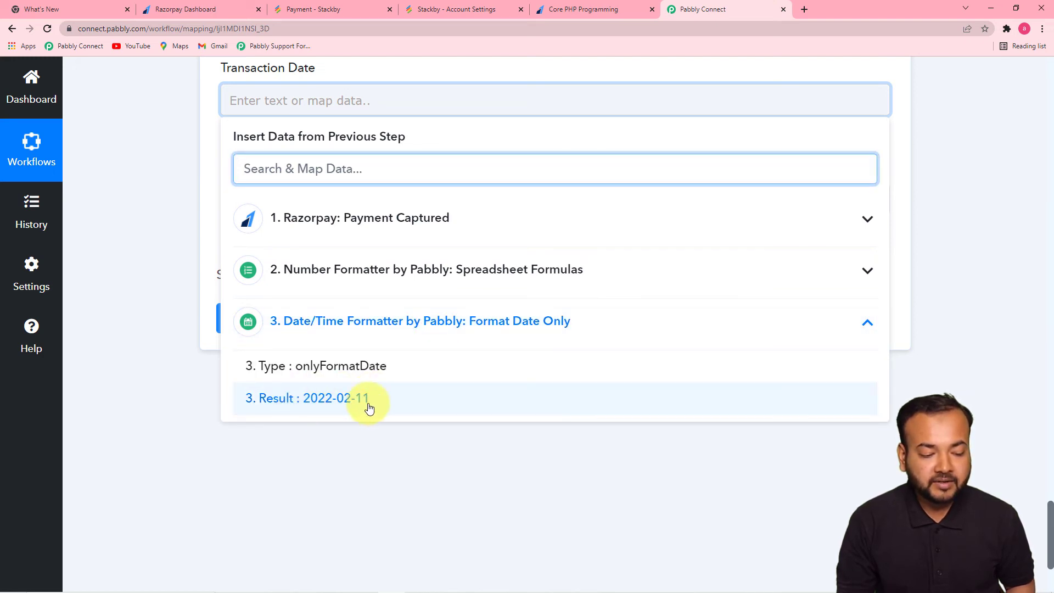
left_click(337, 407)
left_click(164, 263)
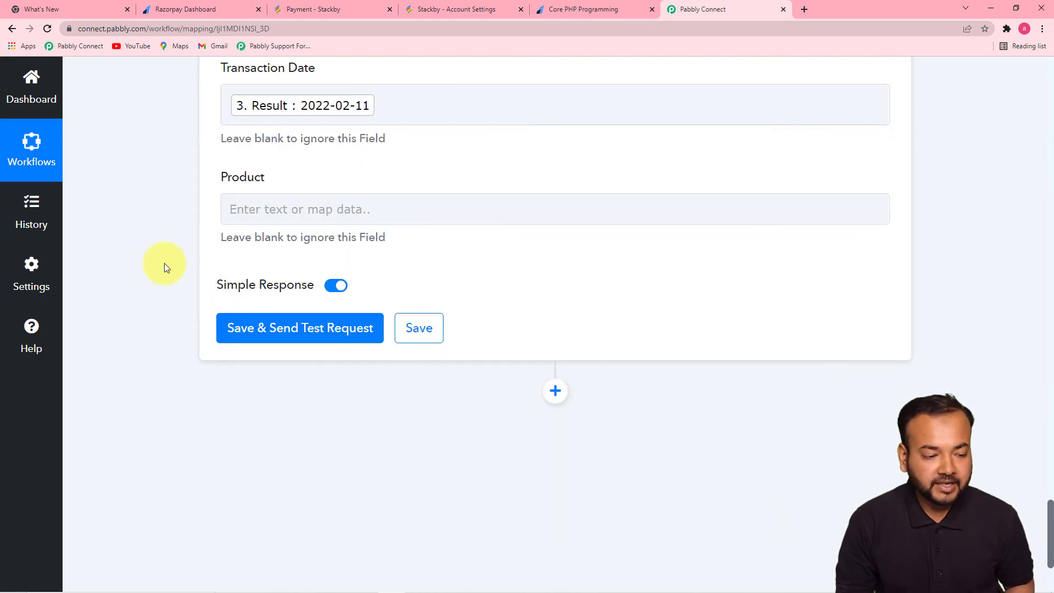
- Map Product to the Razorpay Notes Course, Core PHP Programming
left_click(525, 208)
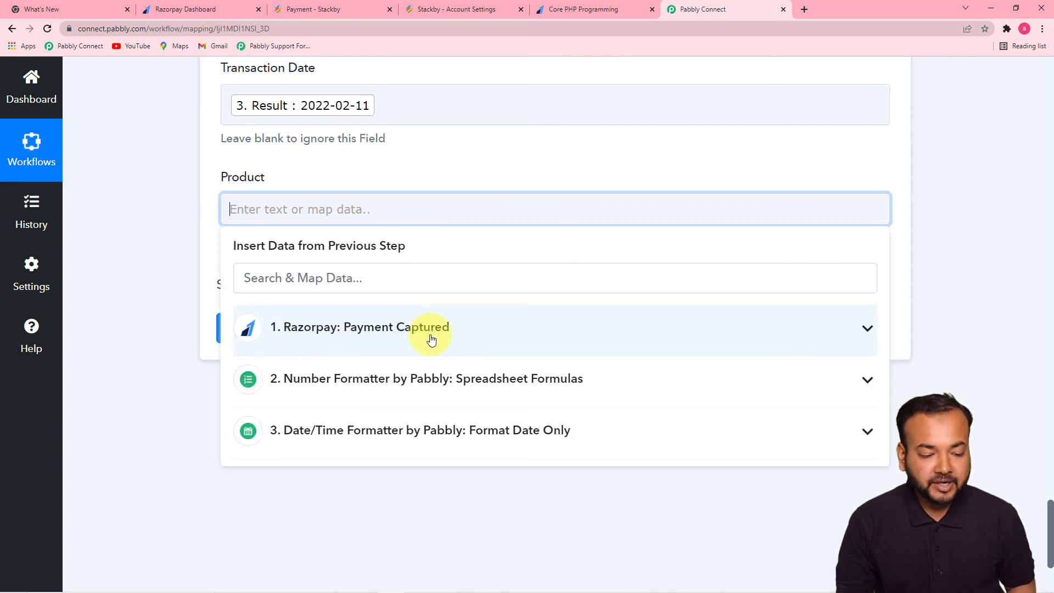
left_click(449, 334)
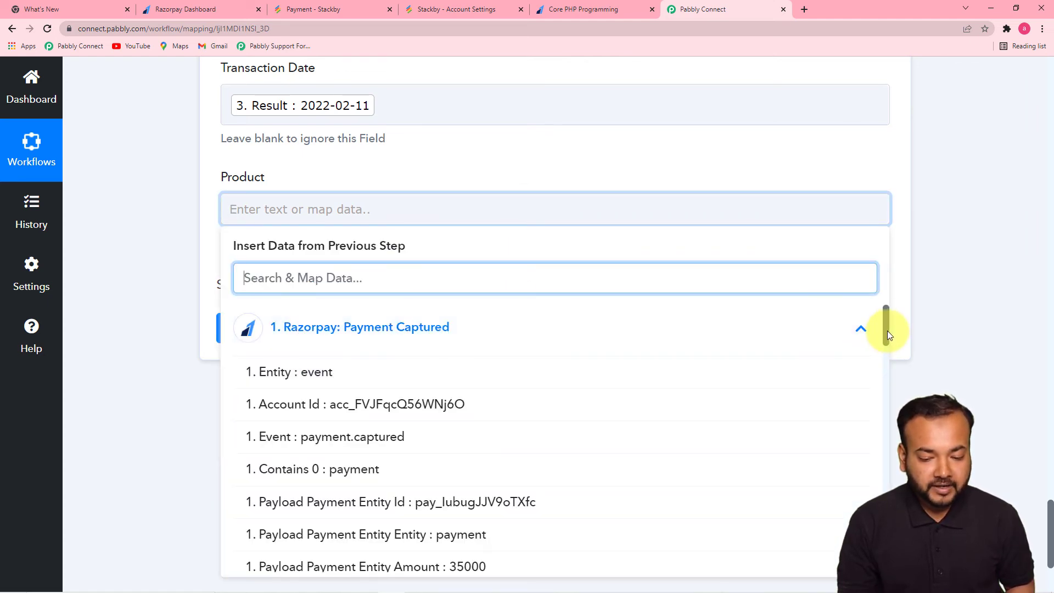
left_click_drag(887, 331, 886, 485)
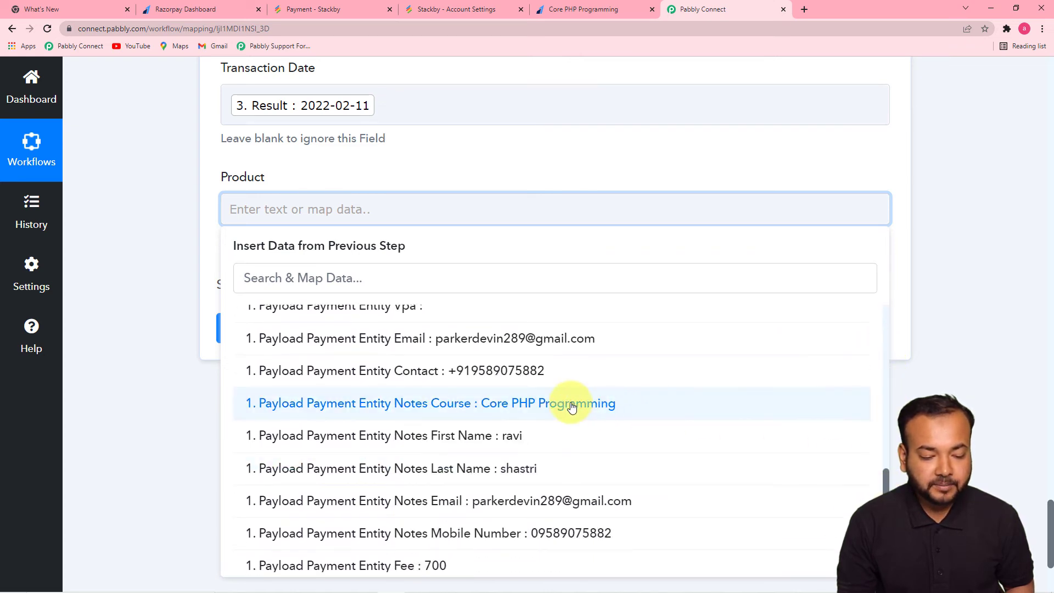
left_click(536, 403)
left_click(172, 246)
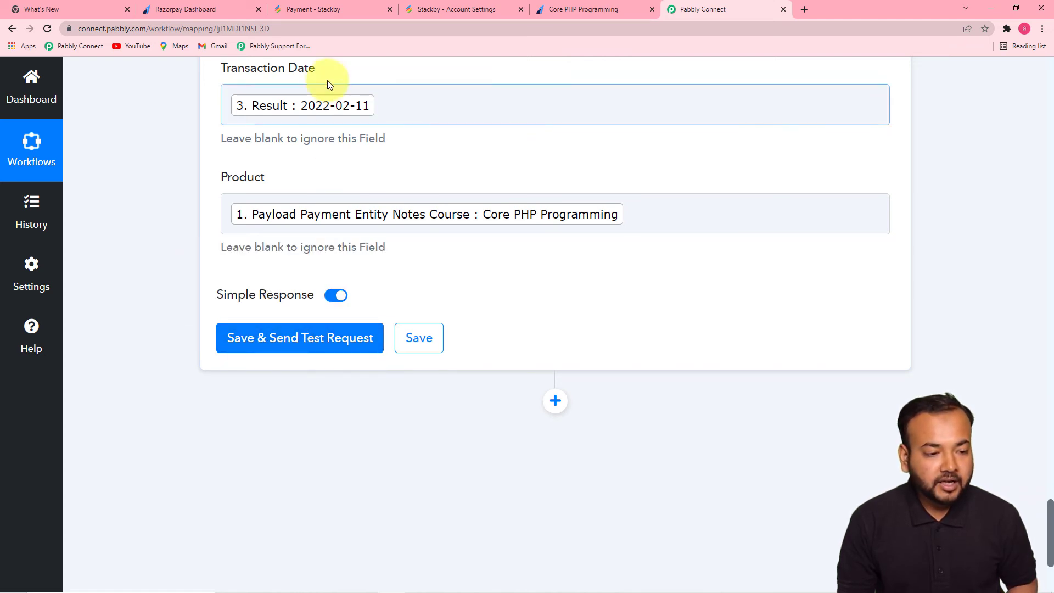
- Save and test the Stackby row step, then check the new 350, 2022-02-11 row in Payment
left_click(321, 5)
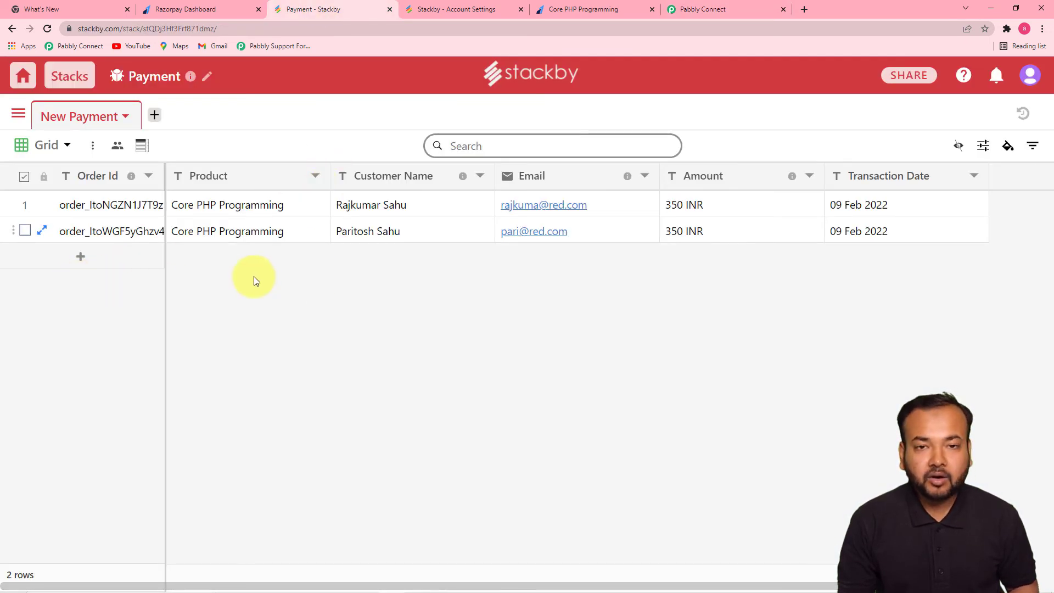
left_click(715, 5)
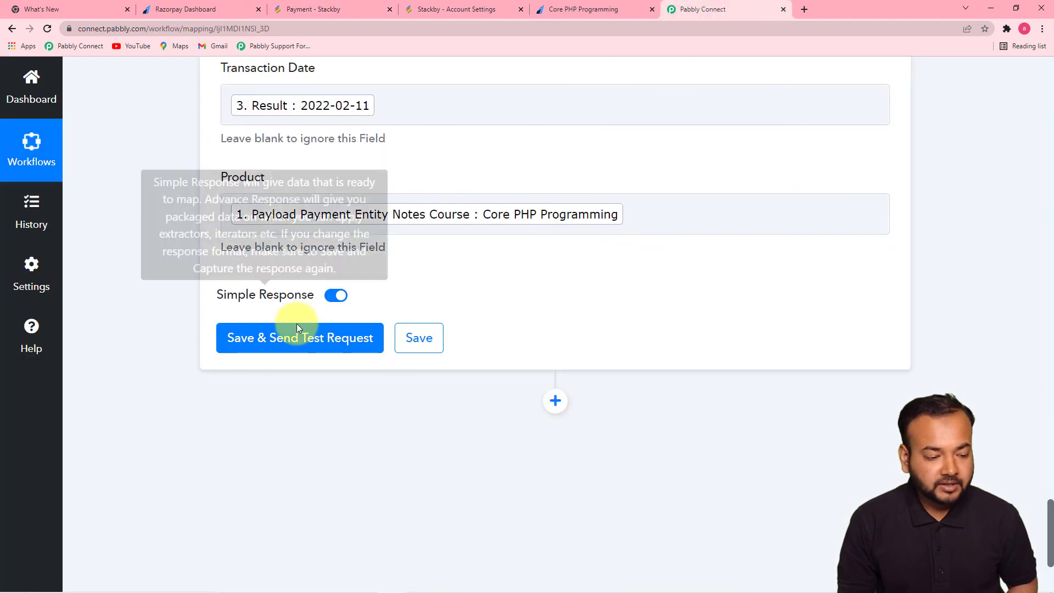
left_click(305, 340)
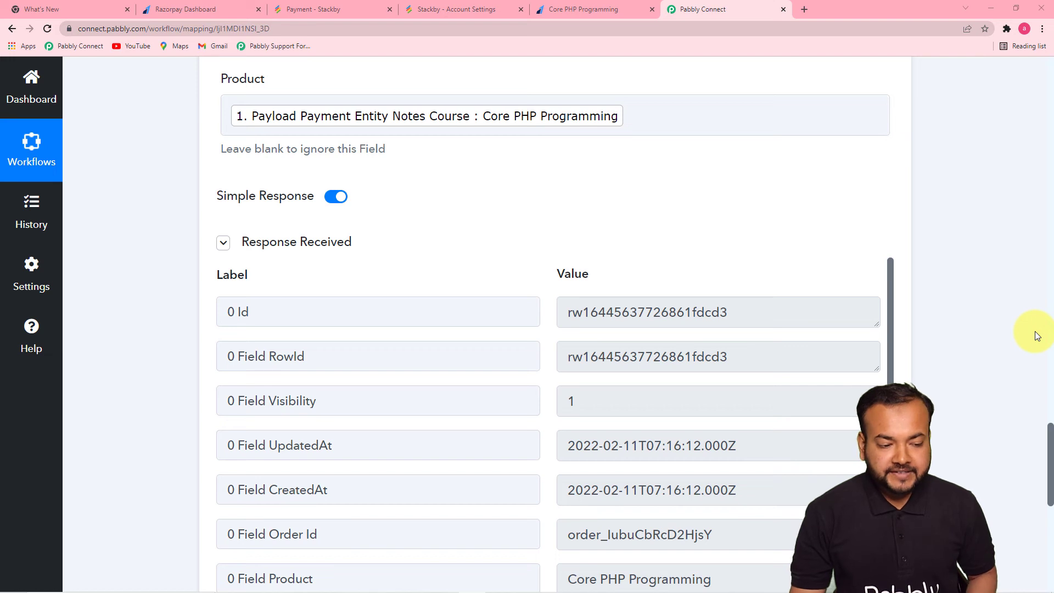
scroll(900, 336, "down", 5)
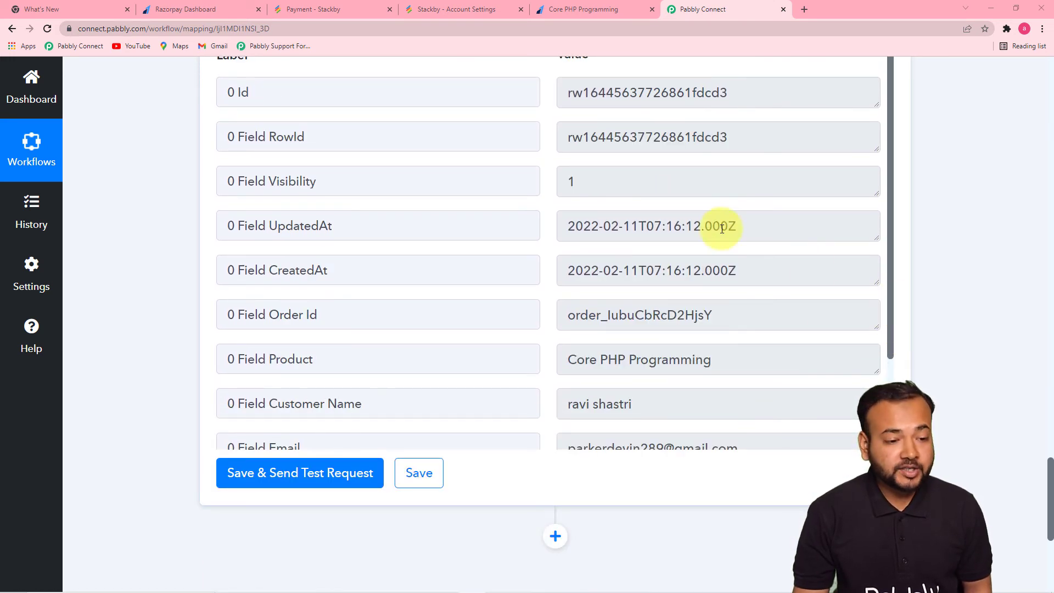
left_click(325, 9)
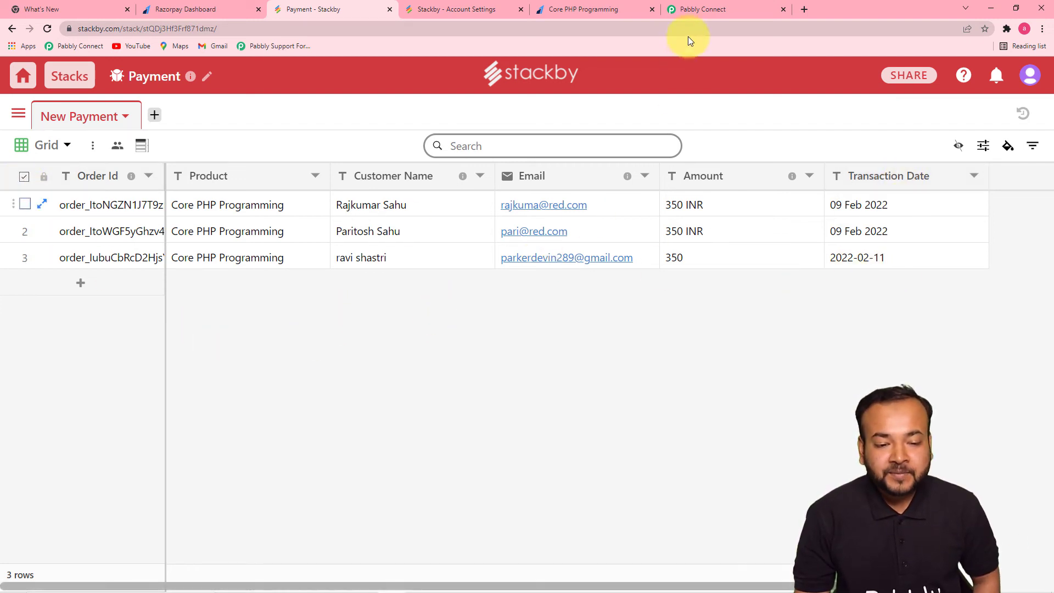
- Compare Stackby's three Payment rows with the field mappings, then scroll up to the Razorpay trigger
left_click(694, 11)
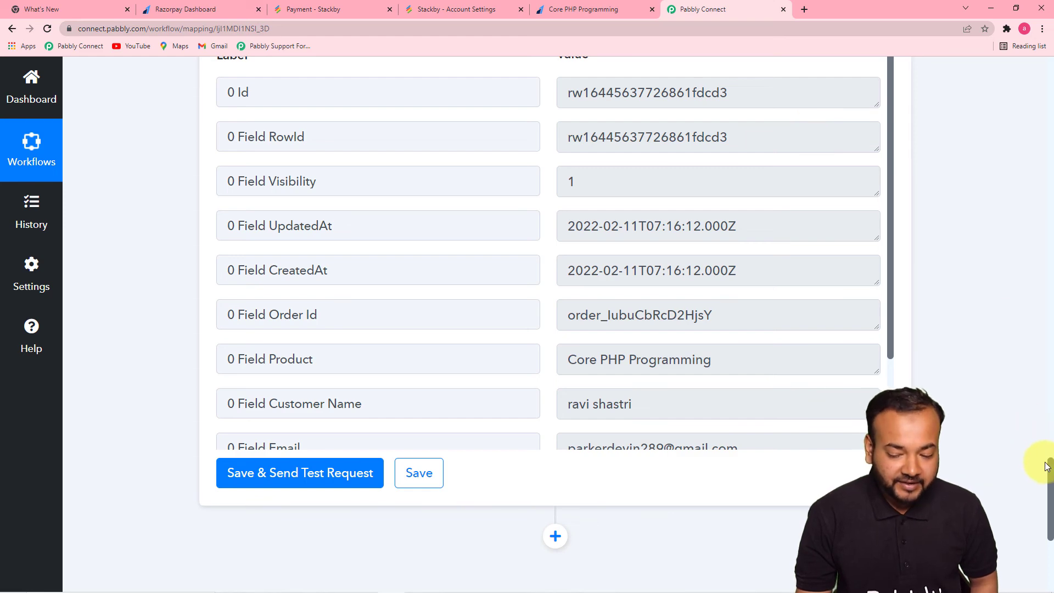
left_click_drag(1050, 470, 1047, 345)
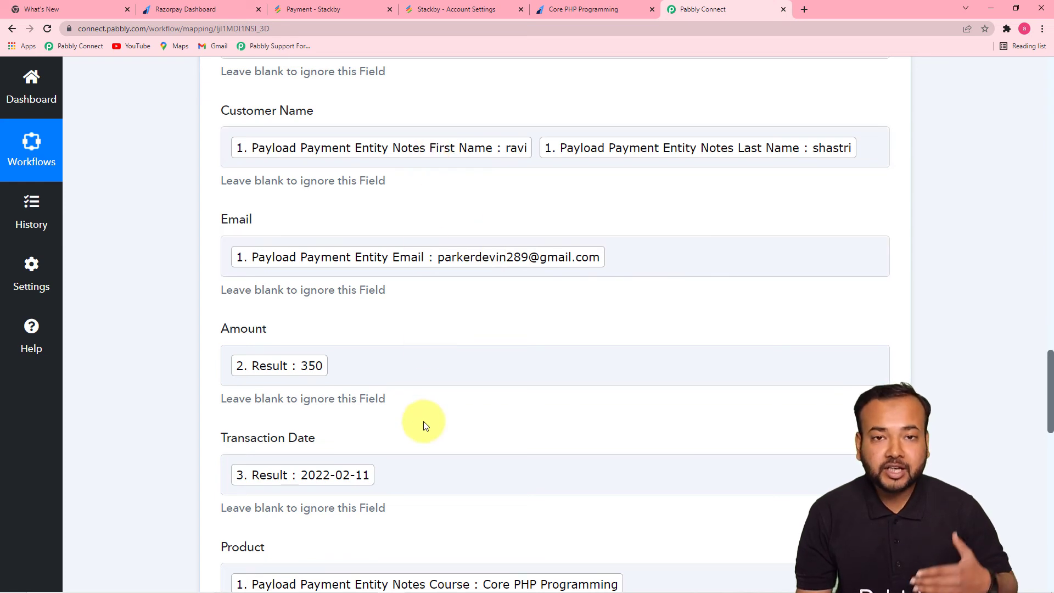
left_click(326, 13)
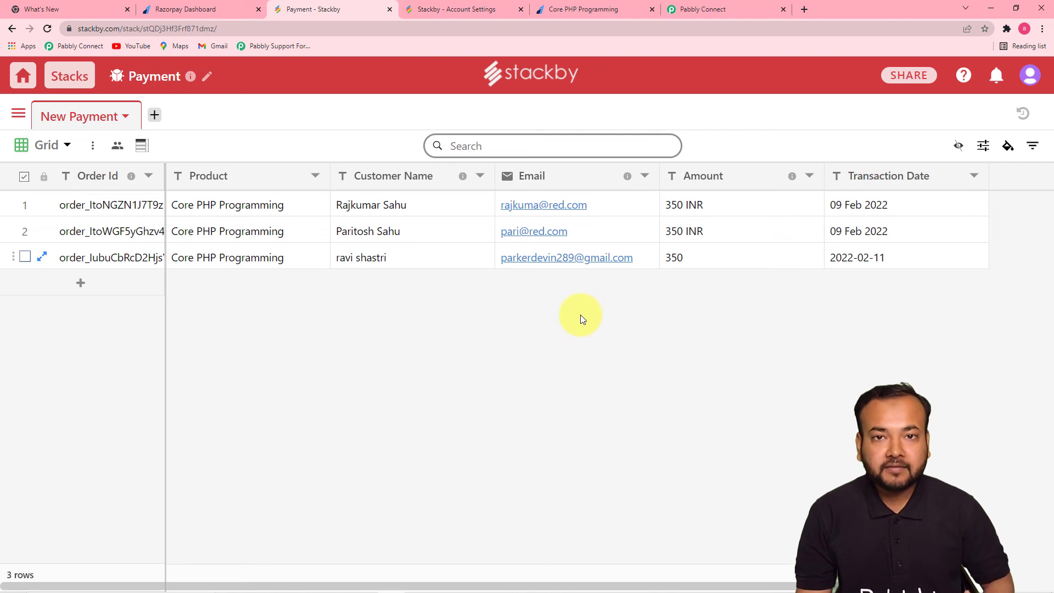
left_click(704, 11)
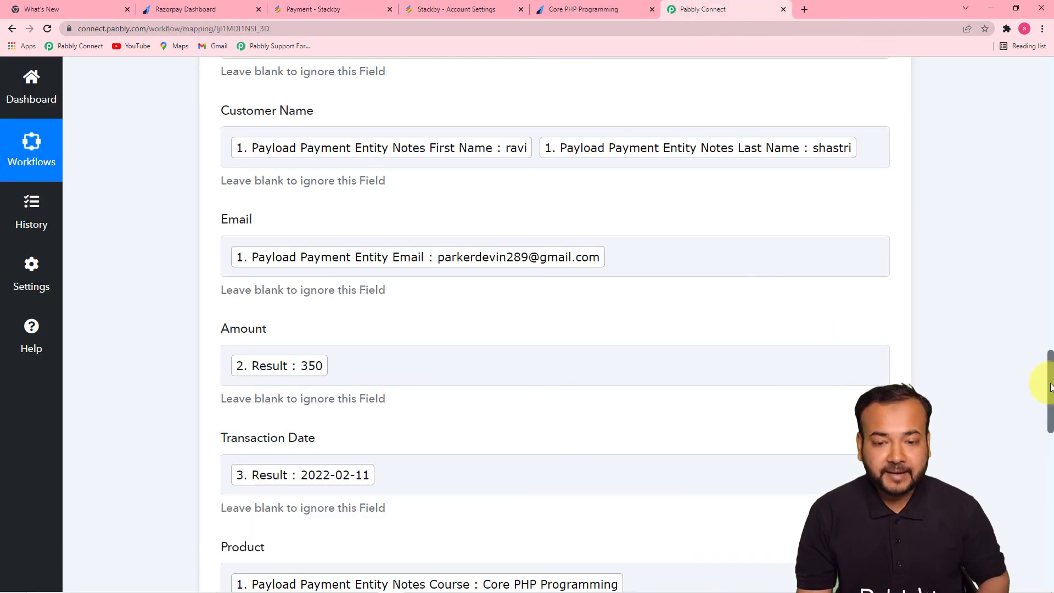
left_click_drag(1050, 387, 1049, 262)
left_click_drag(1050, 299, 1035, 106)
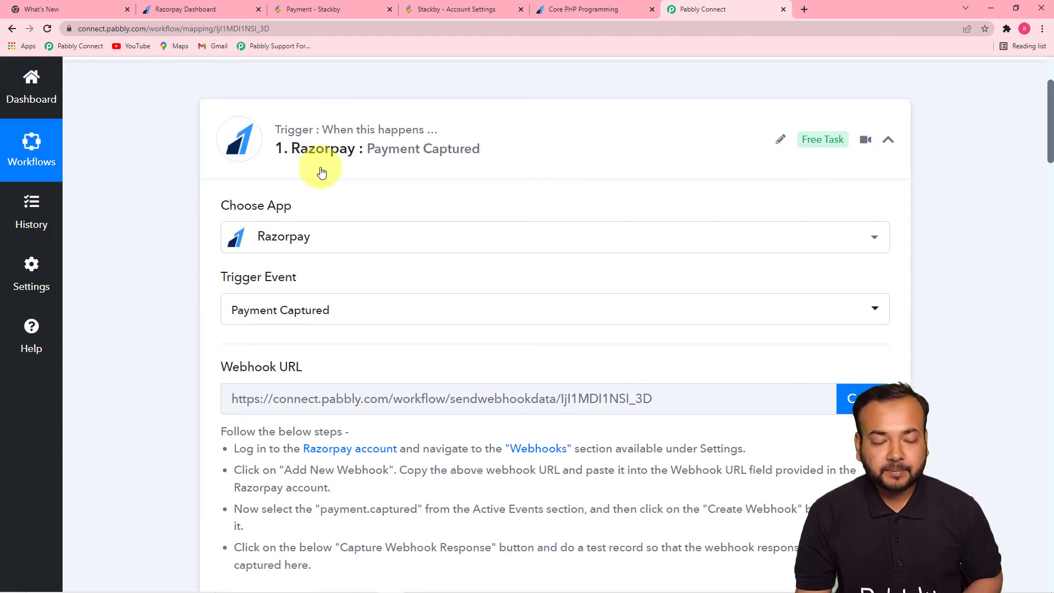
- Review the trigger's captured payment response and the Number Formatter's /100 result of 350
left_click_drag(1049, 123, 1038, 195)
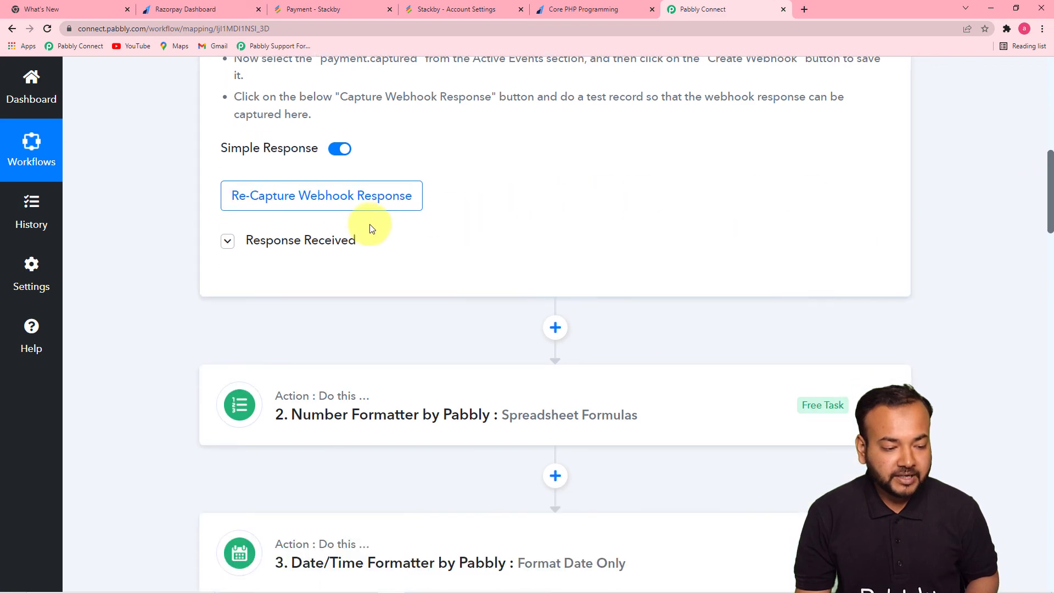
left_click(315, 242)
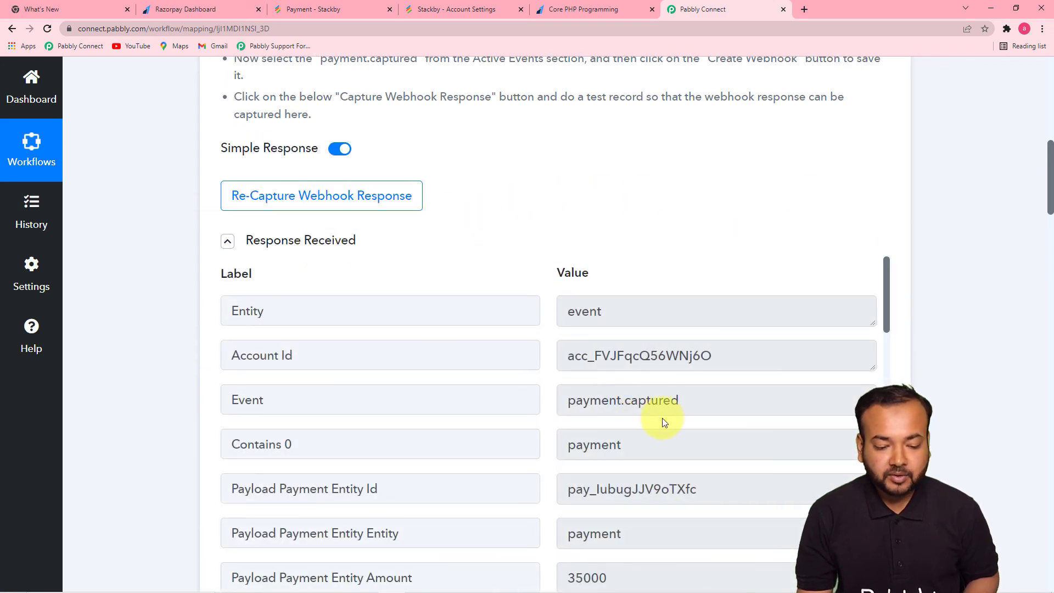
left_click_drag(1049, 186, 1044, 275)
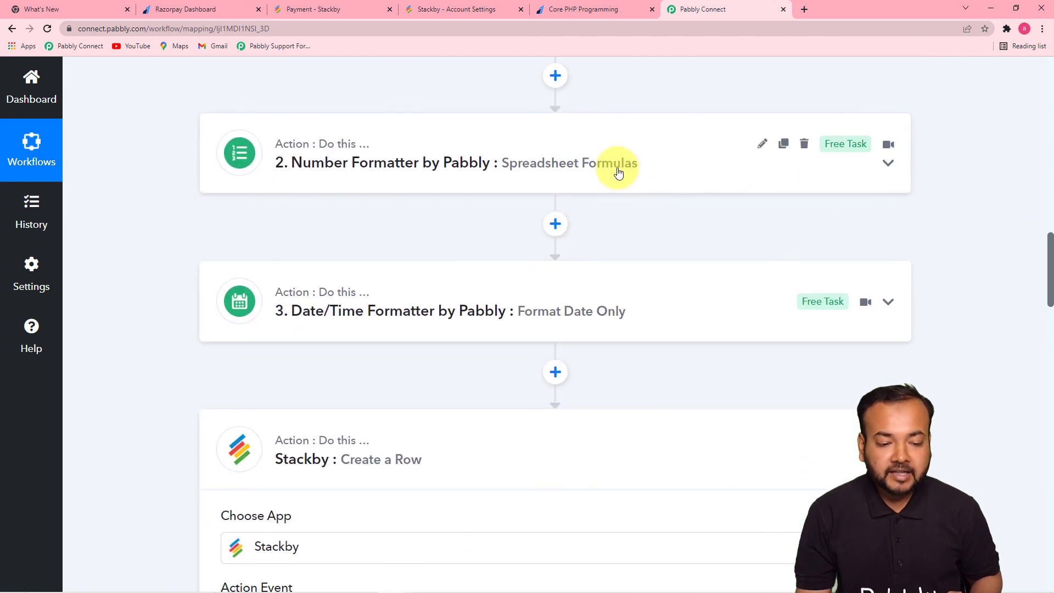
left_click(618, 172)
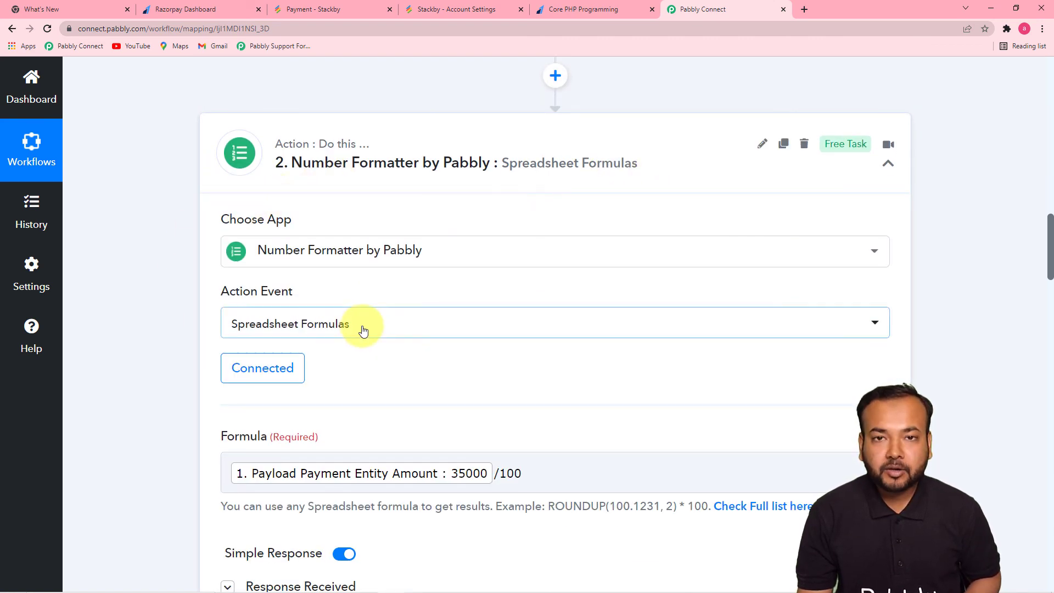
scroll(363, 330, "down", 2)
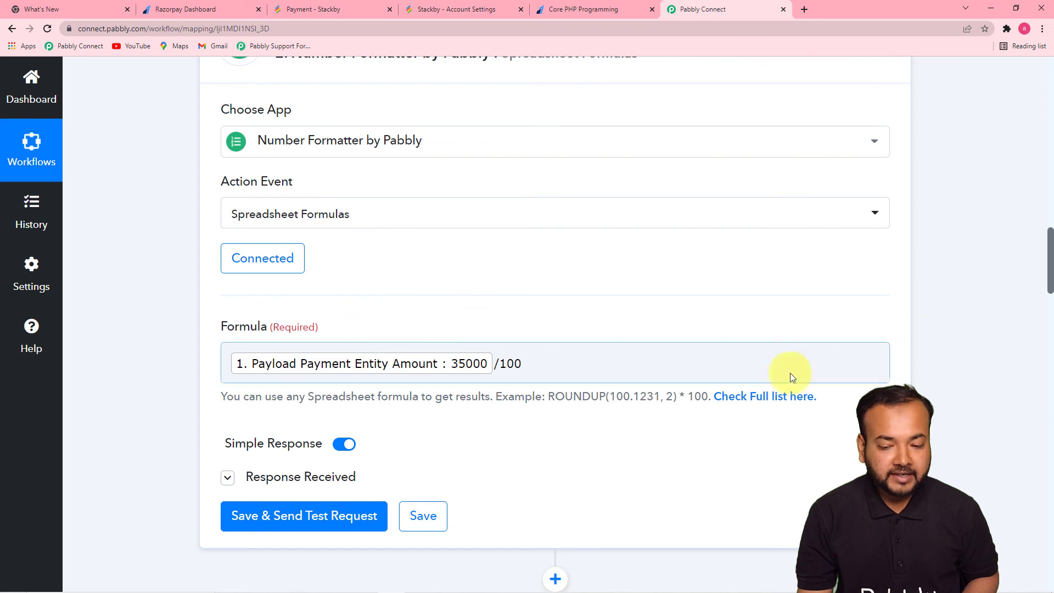
left_click_drag(1050, 254, 1042, 278)
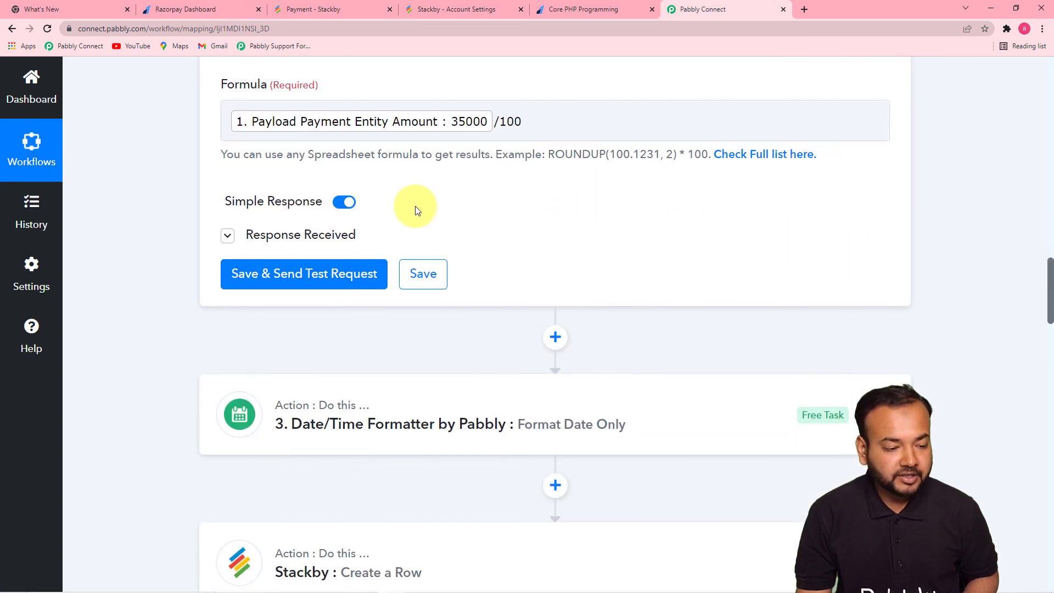
left_click(367, 241)
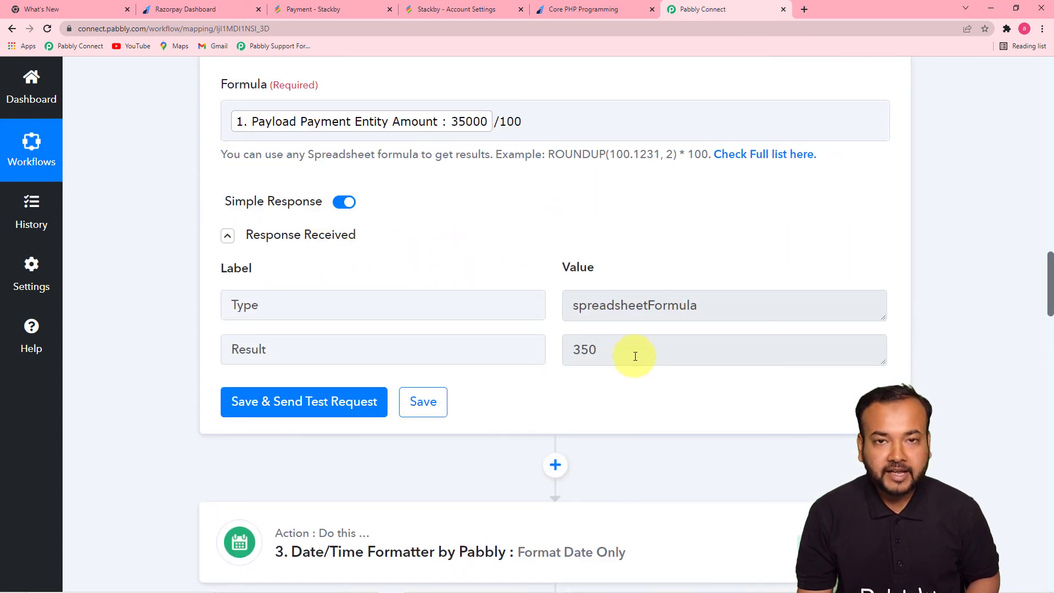
- Review the Date/Time Formatter settings and scroll down to the Stackby Create a Row step
left_click_drag(1049, 279, 1035, 312)
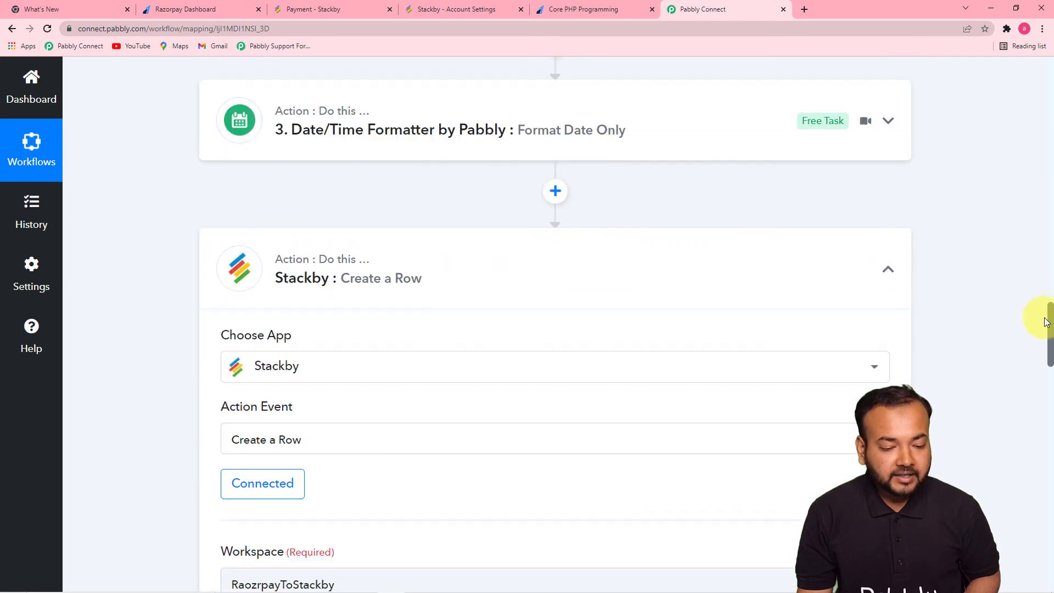
left_click(588, 92)
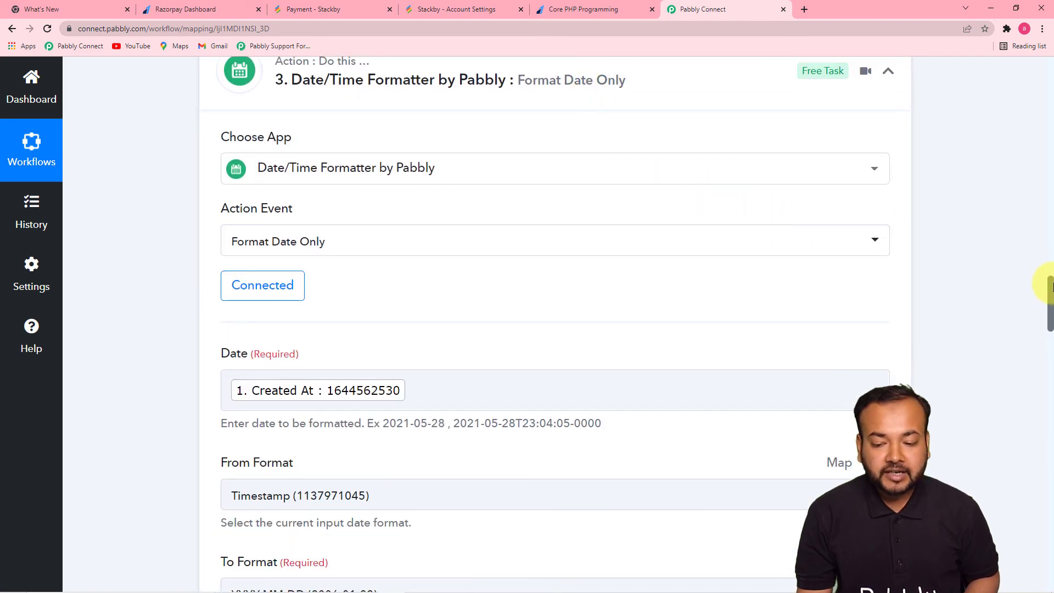
left_click_drag(1050, 285, 1049, 312)
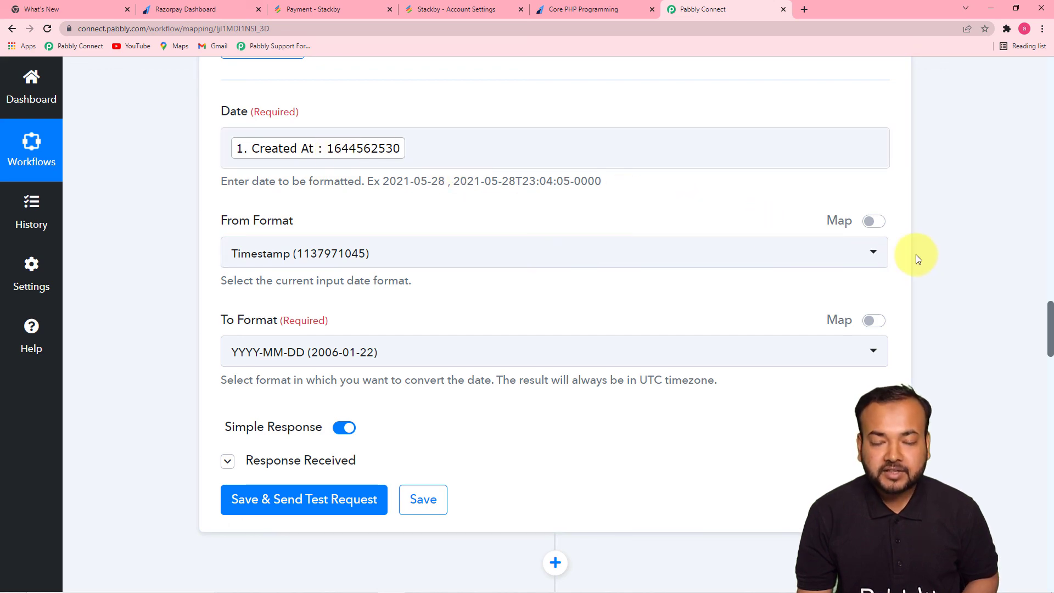
left_click_drag(1047, 306, 1050, 369)
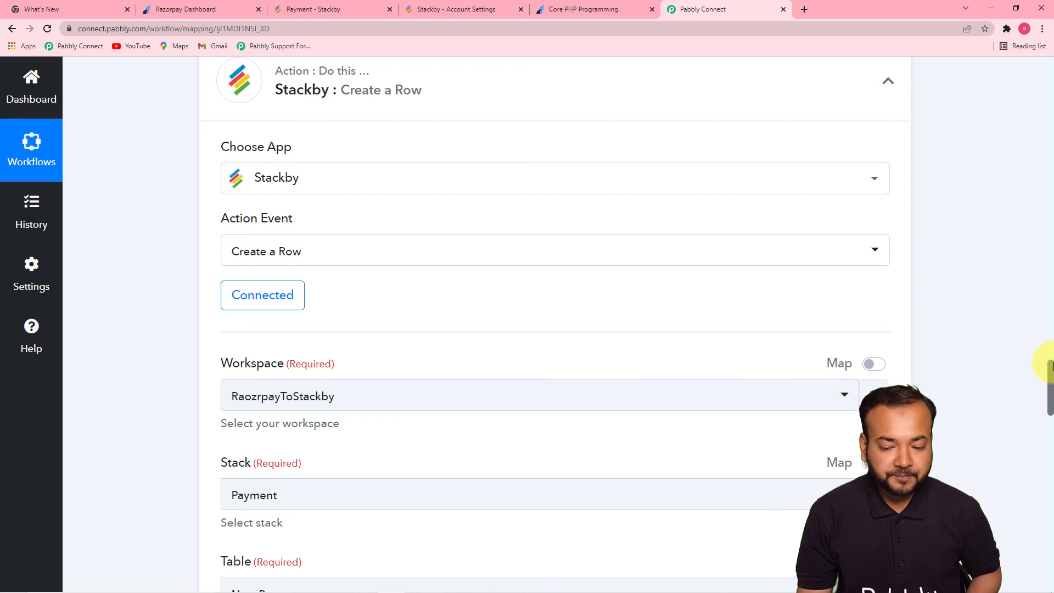
left_click_drag(1050, 371, 1038, 516)
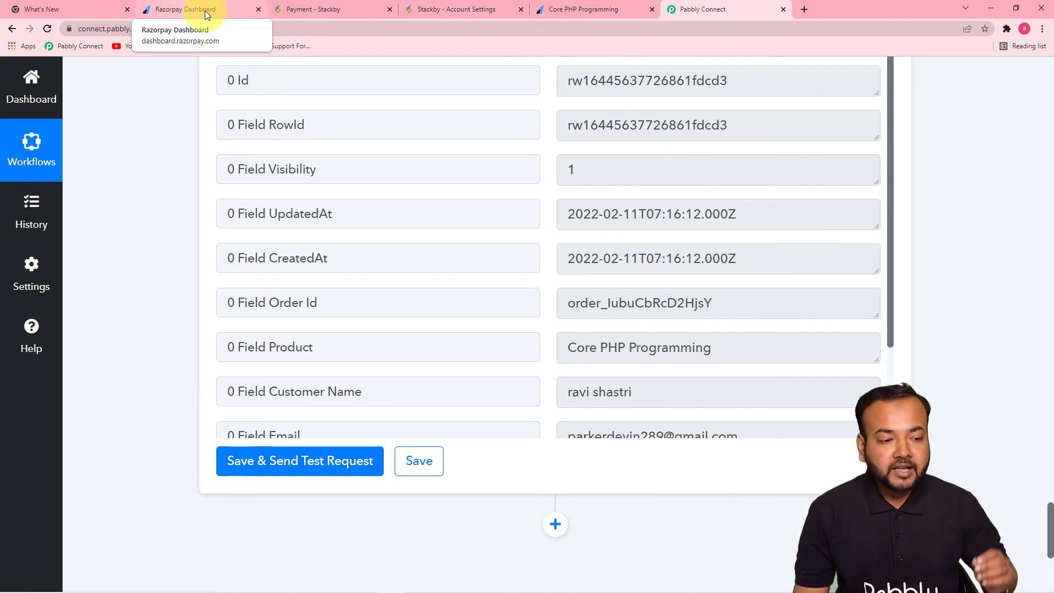
left_click(294, 12)
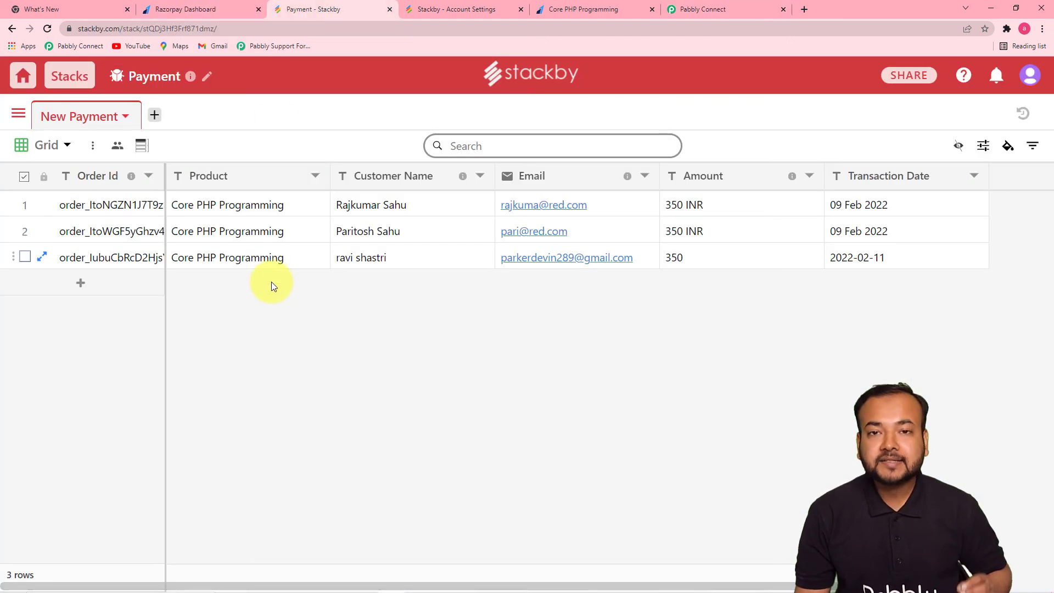
left_click(691, 7)
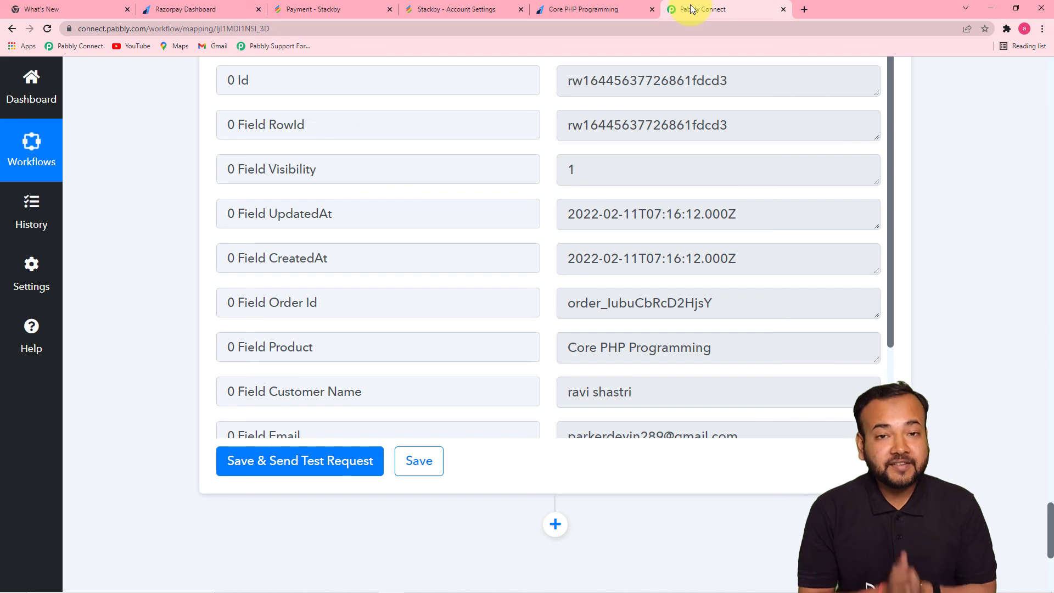